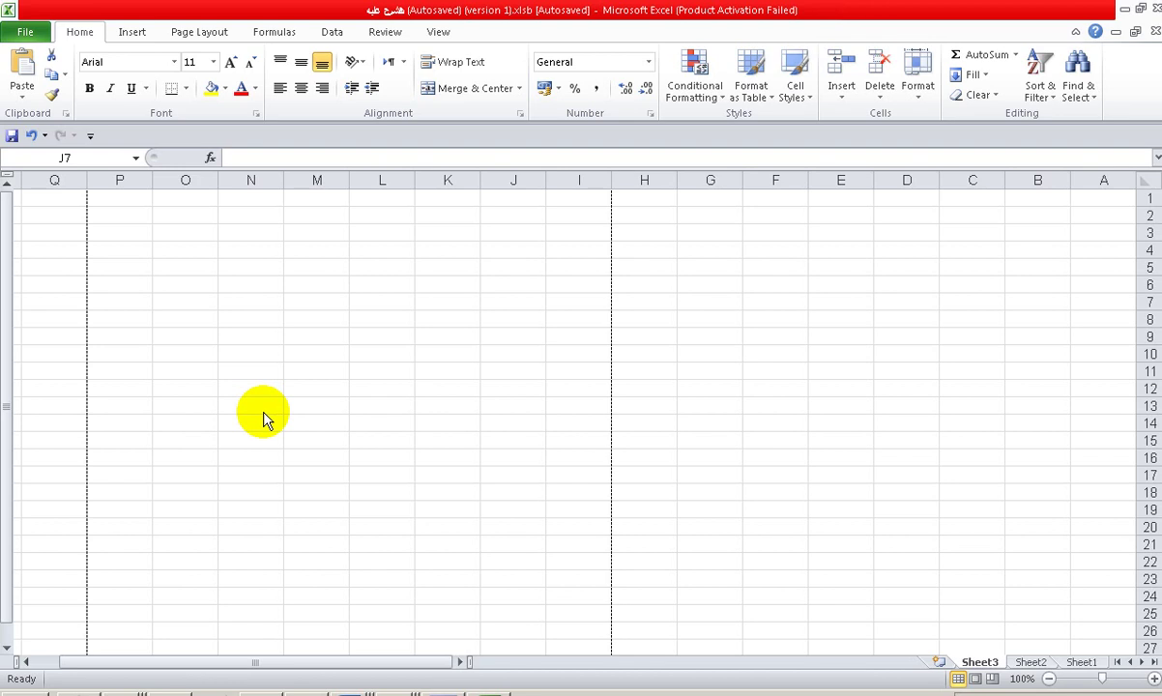
Step: Open the workbook's File information page, then return to the worksheet
click(24, 35)
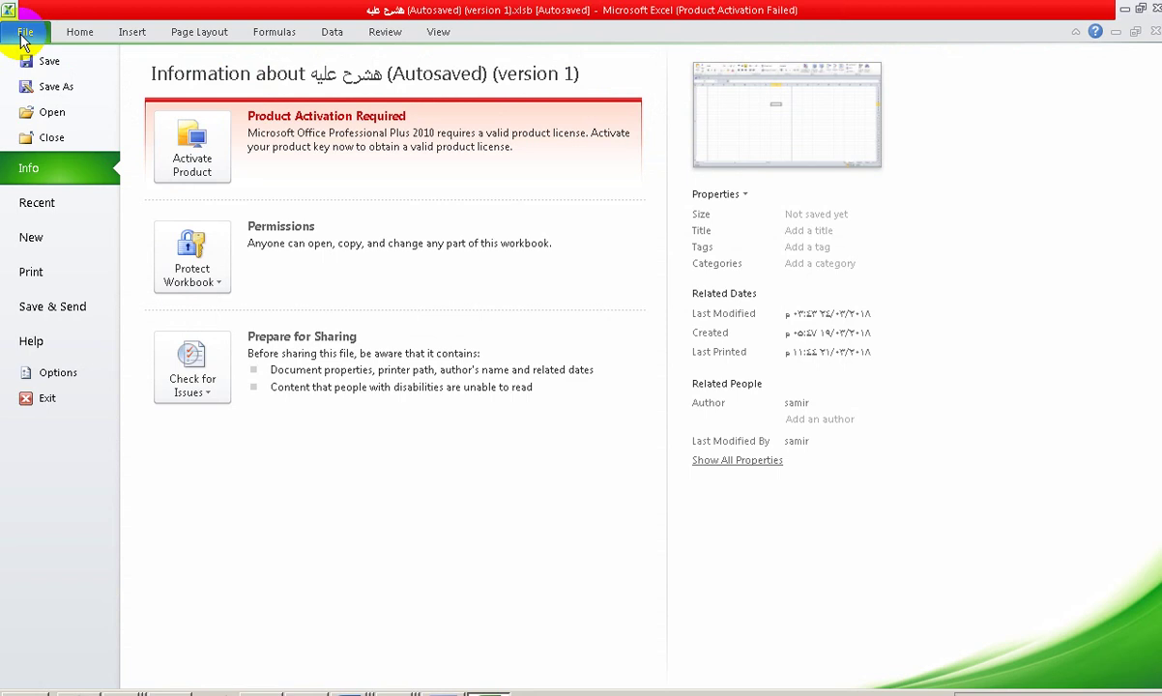
click(77, 32)
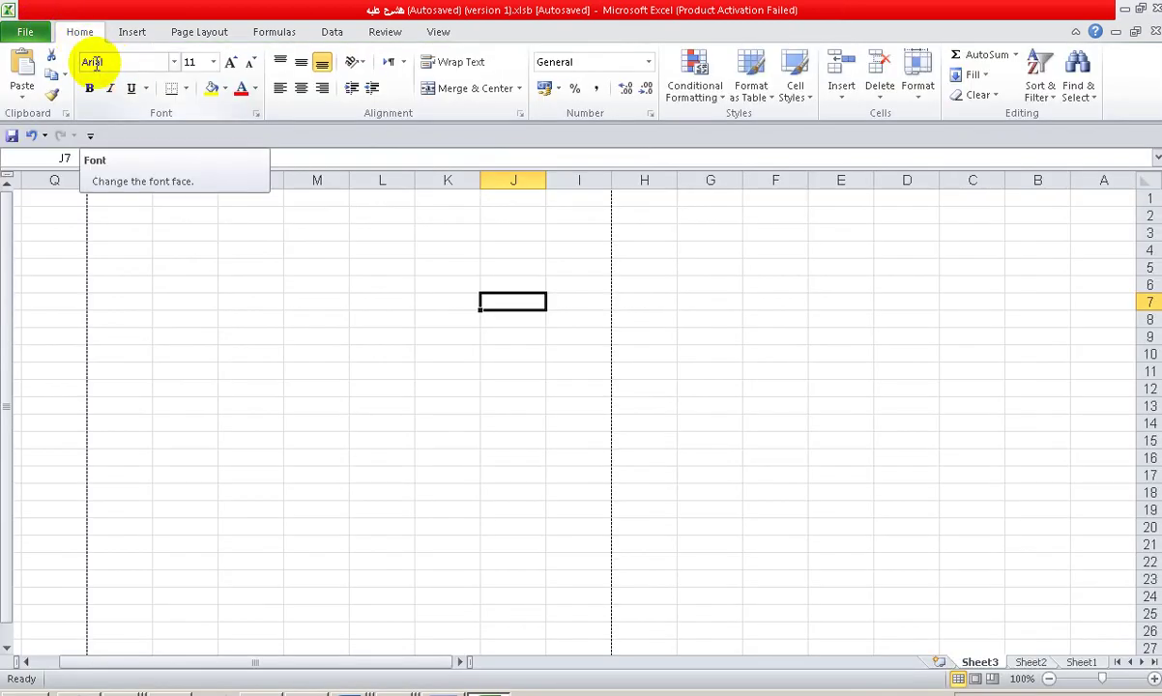
click(78, 35)
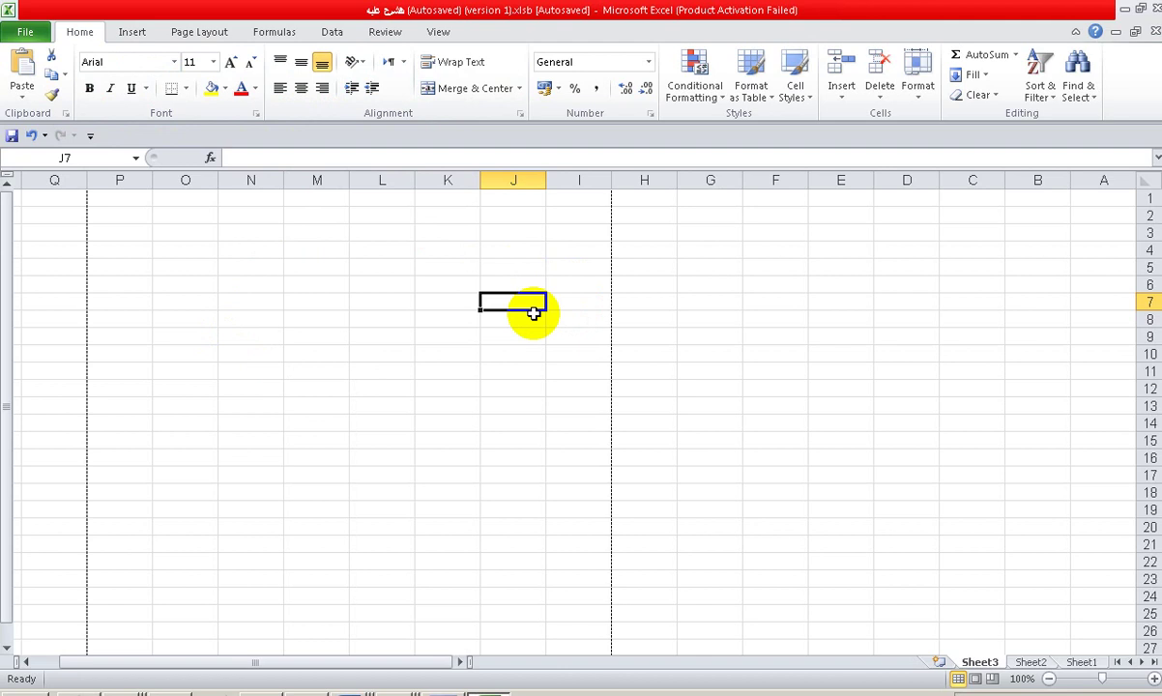
Step: Type the heading 'اسم الطالب' into J7, then select all of its text
text(ال)
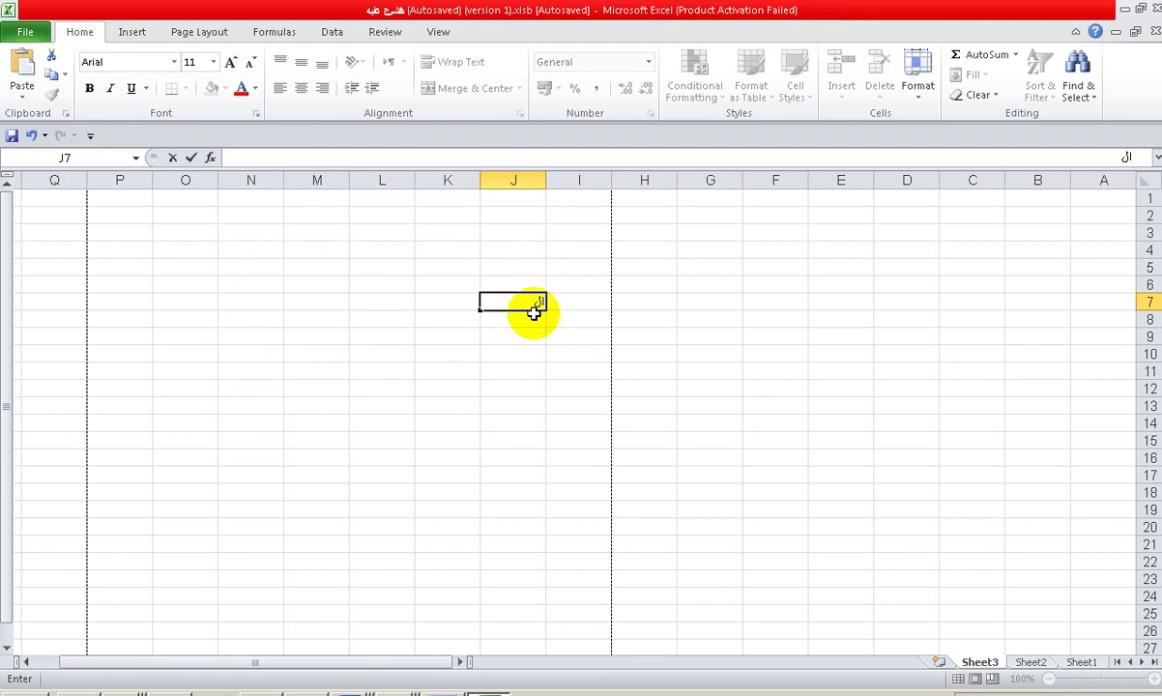
key(BackSpace)
key(BackSpace)
text(اس)
text(م الط)
text(ال)
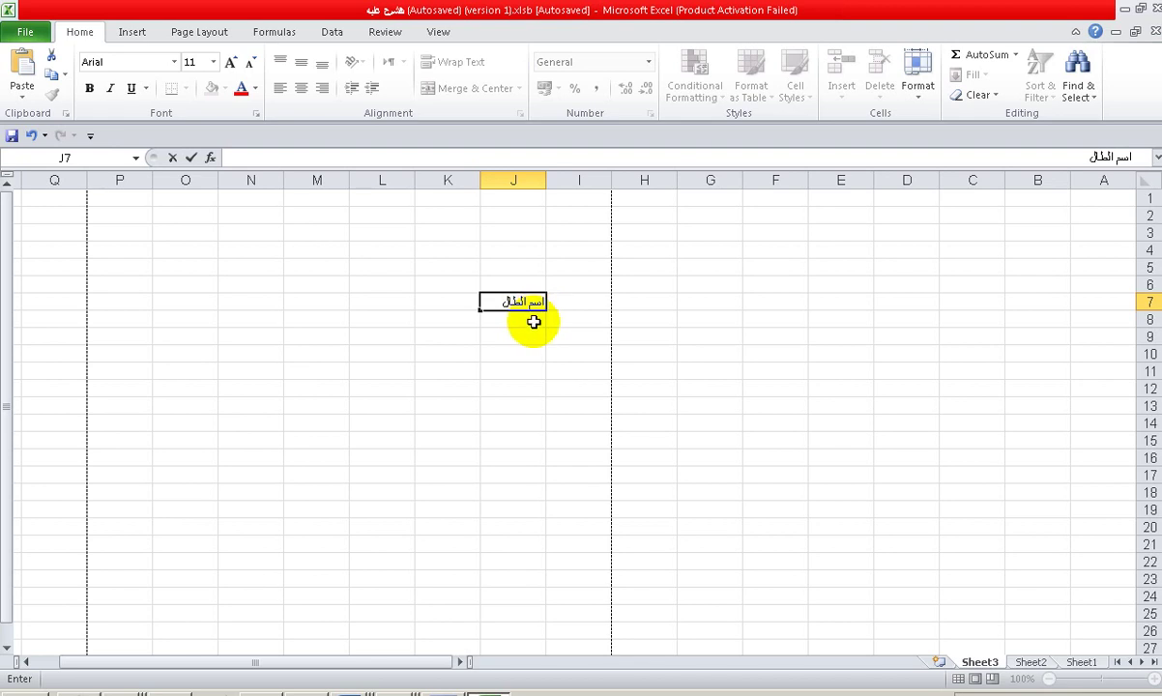
text(ب)
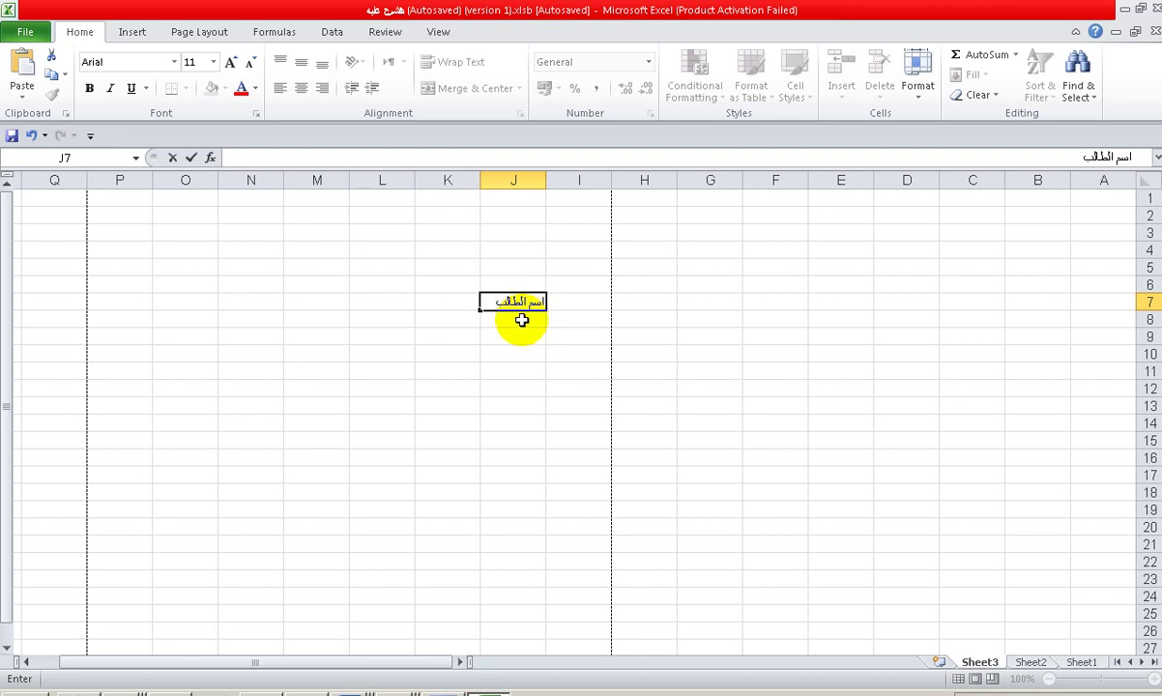
double_click(512, 302)
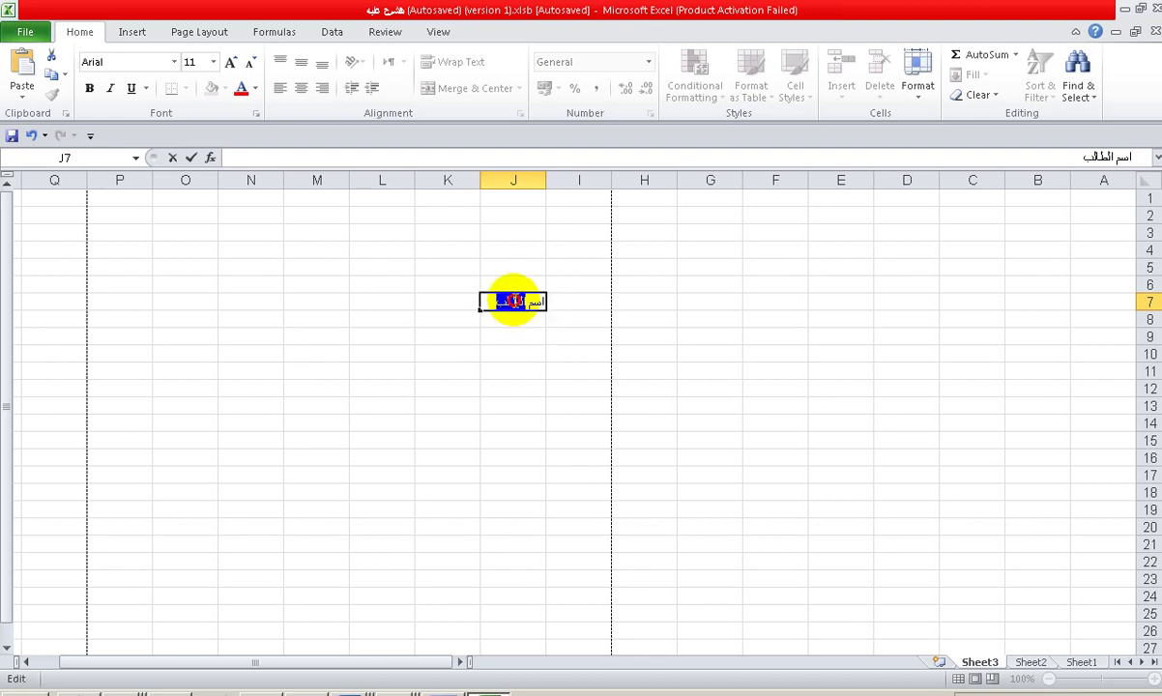
click(512, 302)
drag(484, 300, 556, 301)
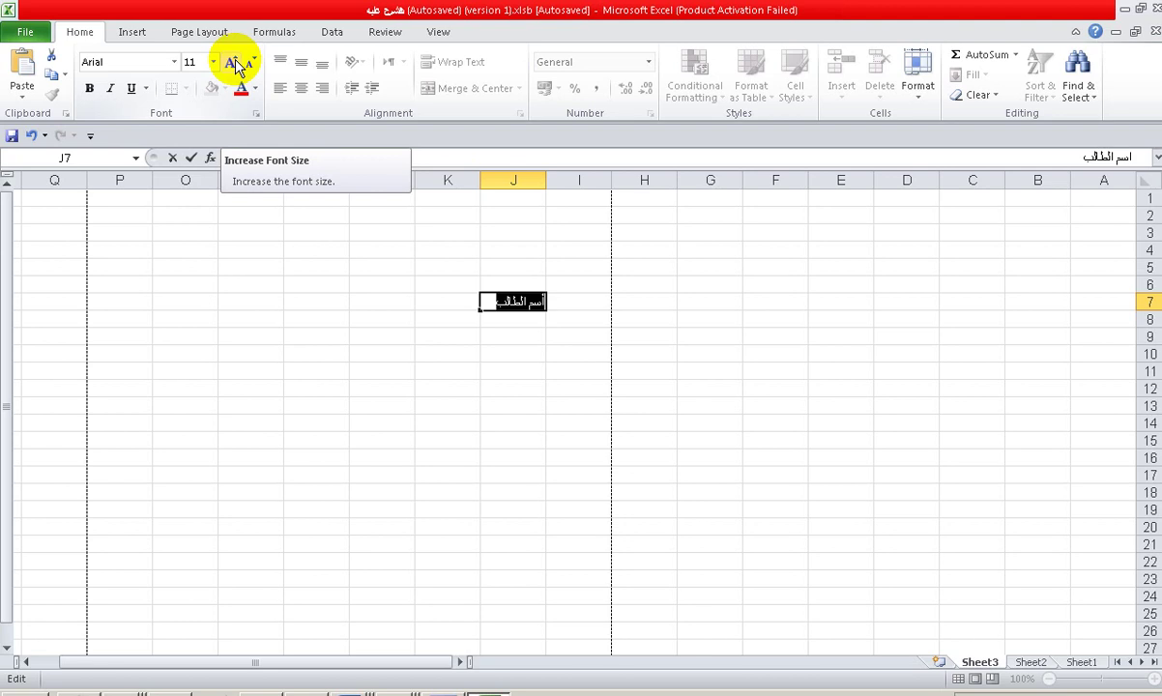
Step: Enlarge the J7 heading to 18 pt with Increase Font Size
click(237, 64)
click(237, 63)
click(237, 64)
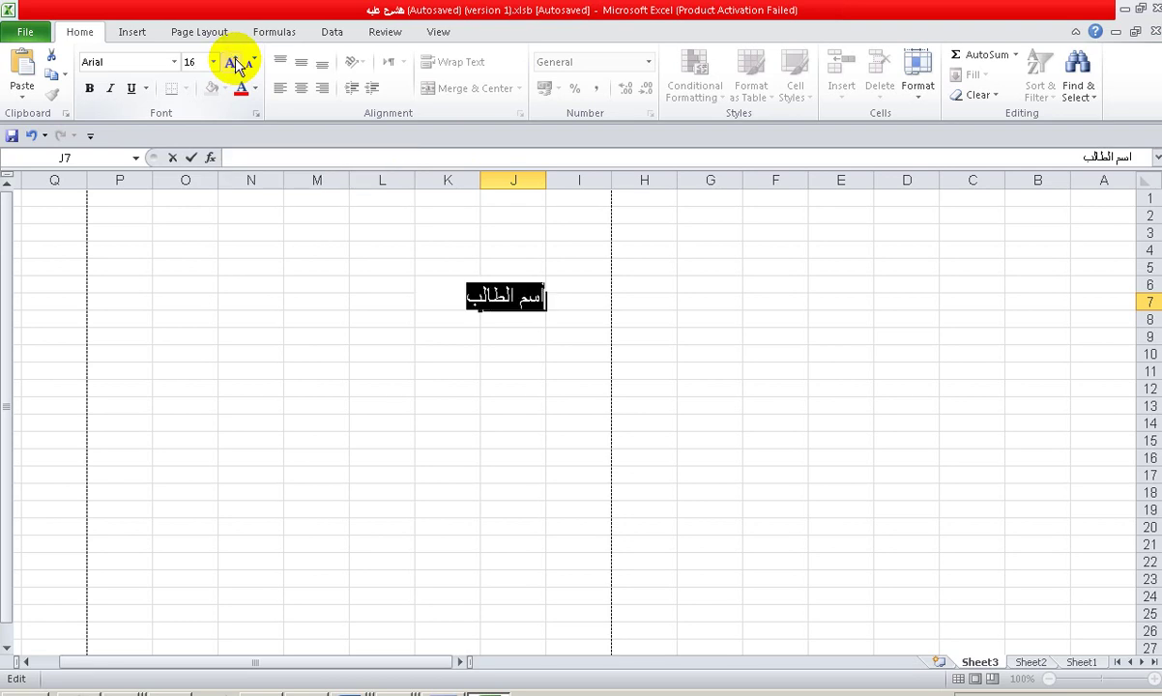
click(237, 64)
click(407, 475)
Step: Set only the word 'اسم' in J7 to 12 pt
double_click(516, 306)
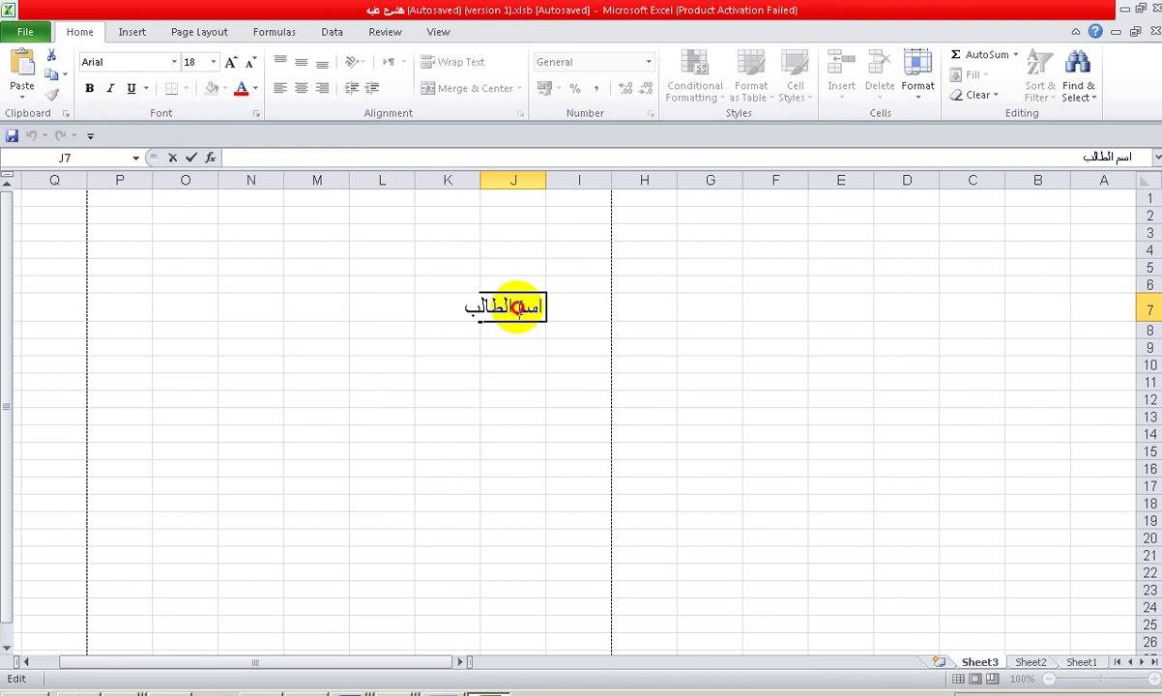
double_click(518, 308)
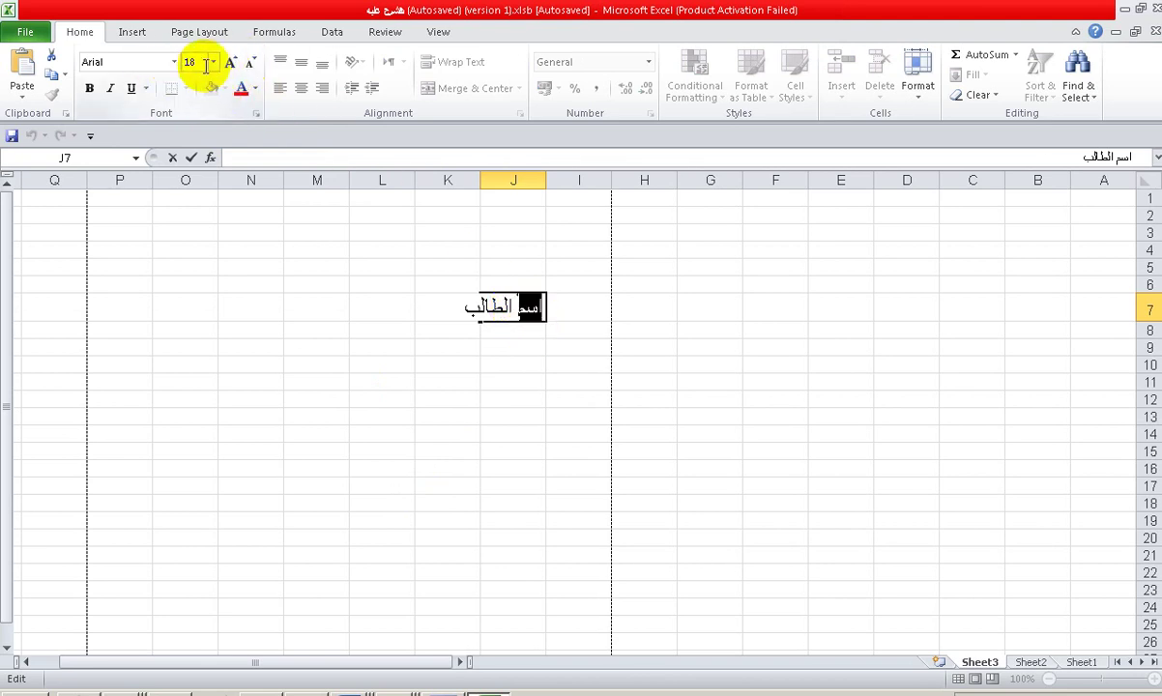
click(213, 62)
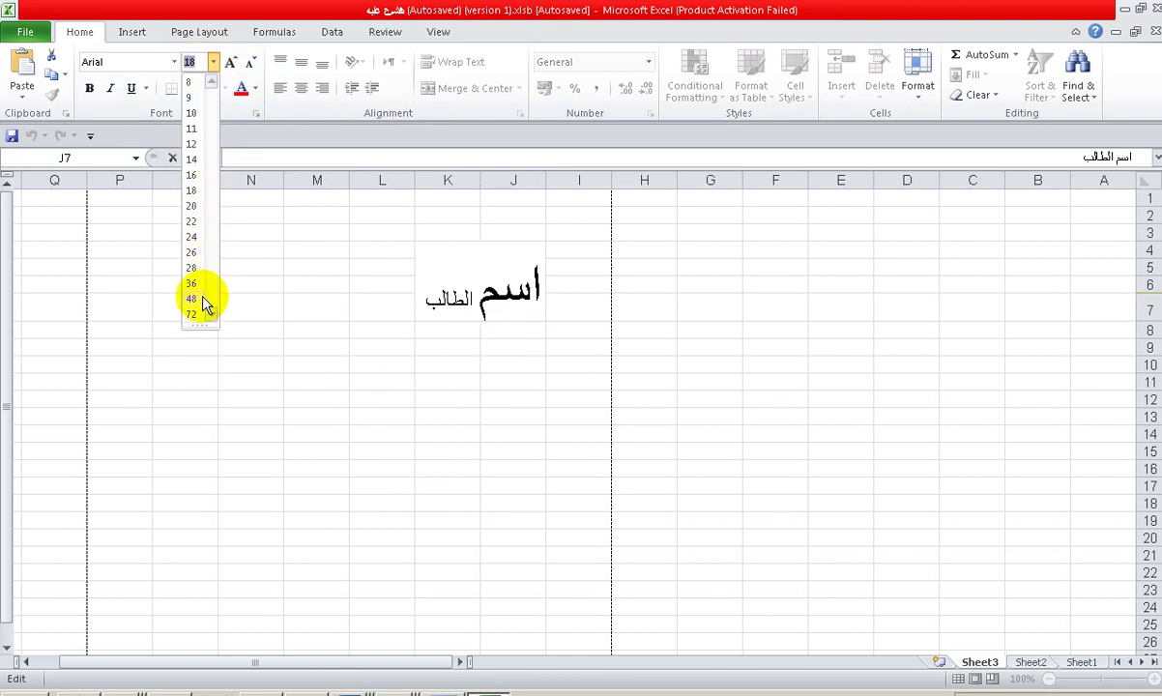
click(191, 145)
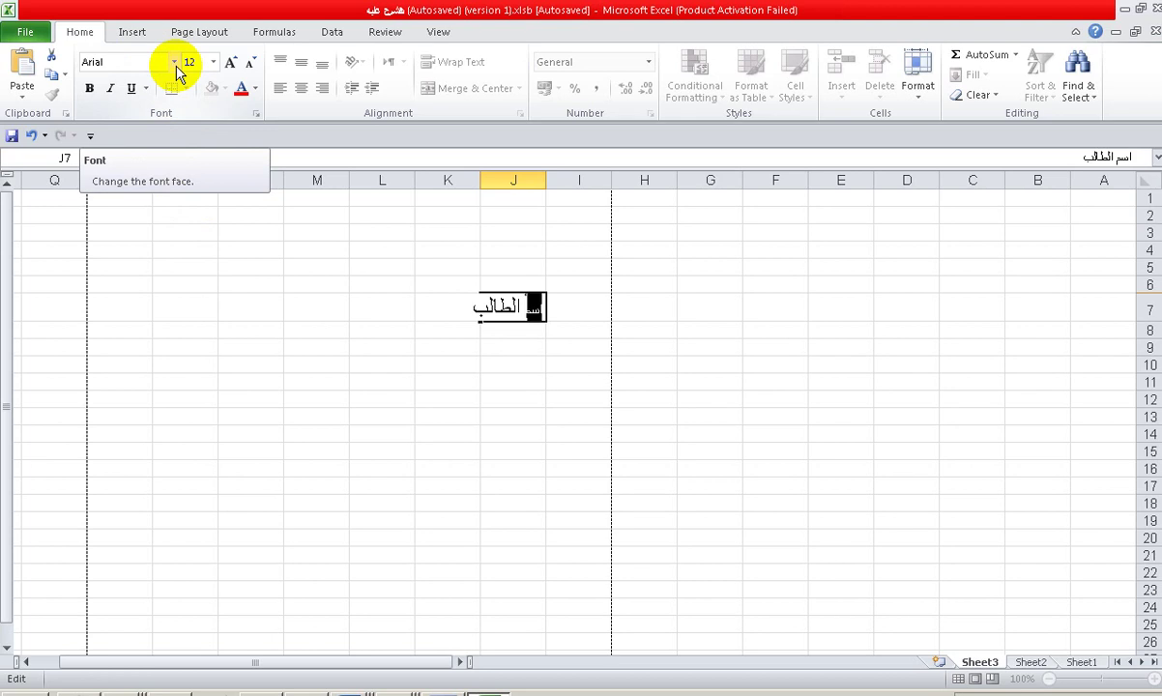
Step: Color the word 'اسم' in J7 dark red, leaving the font unchanged
click(175, 64)
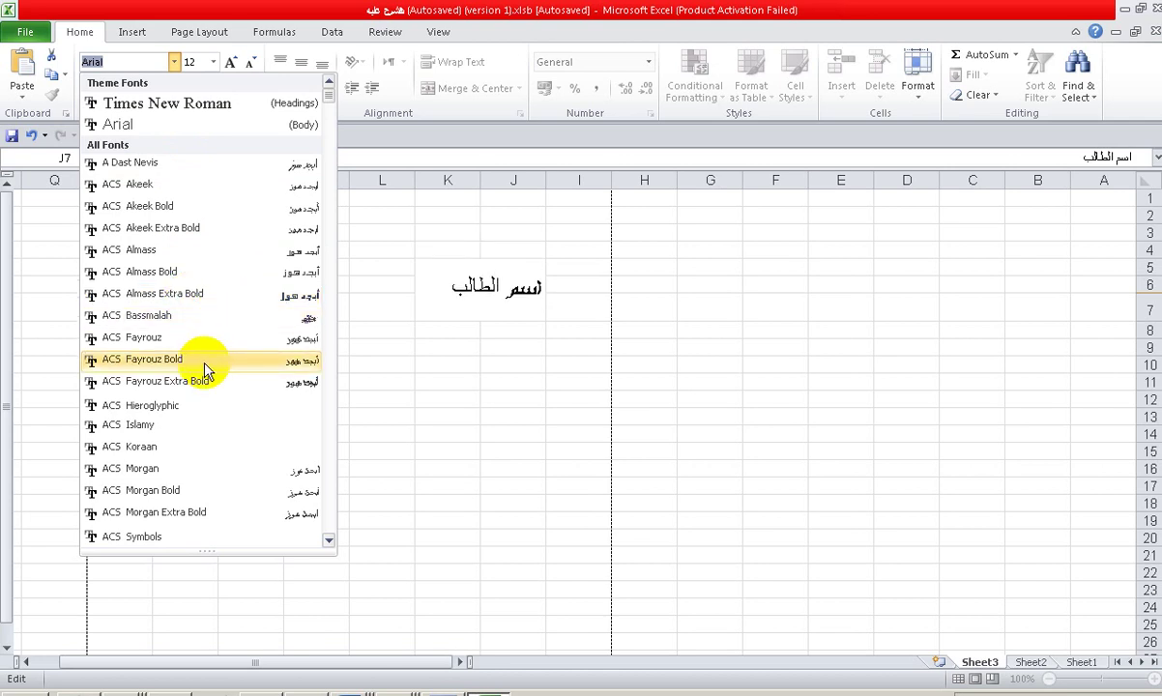
click(539, 390)
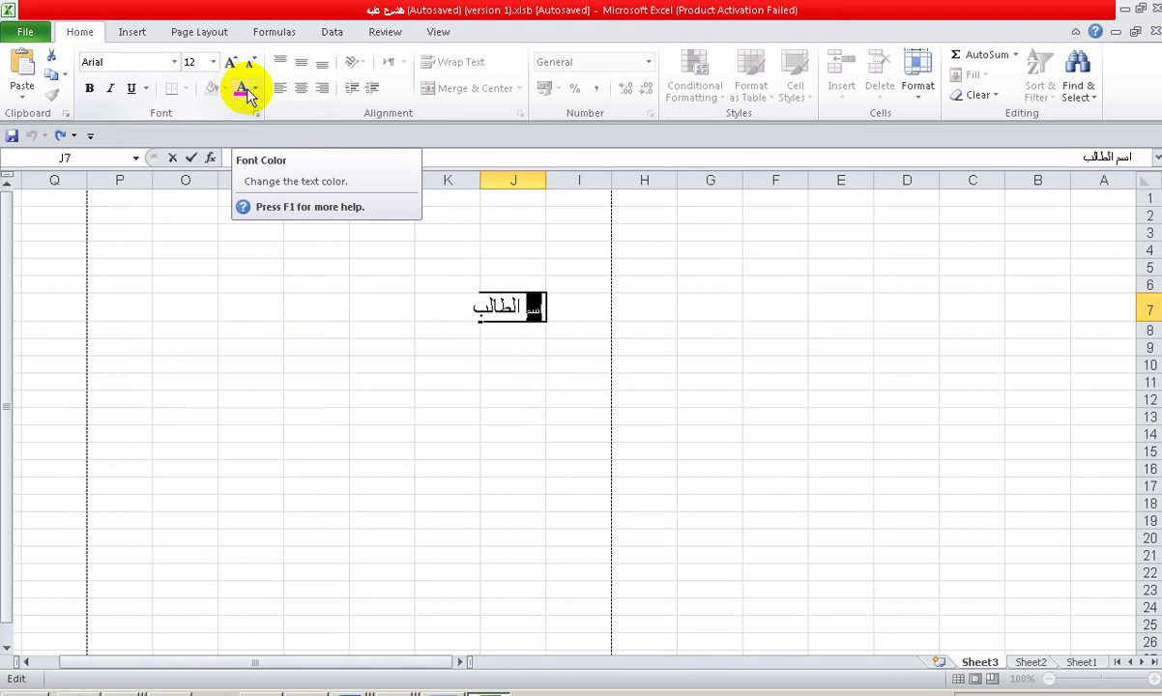
click(255, 88)
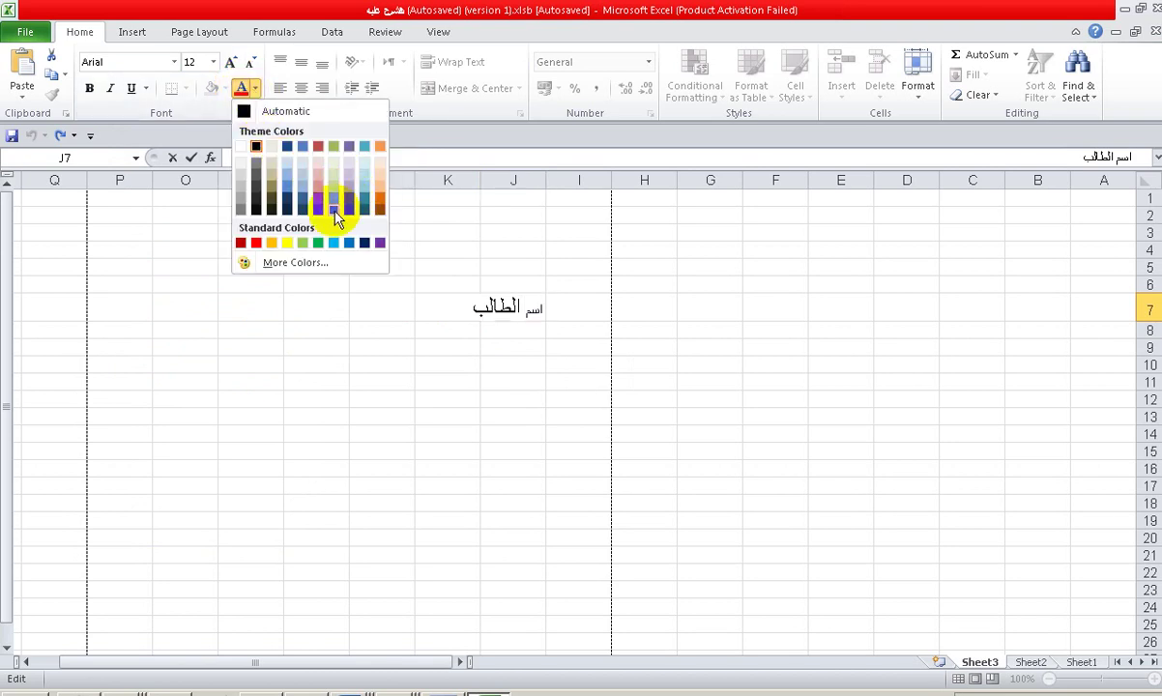
click(319, 146)
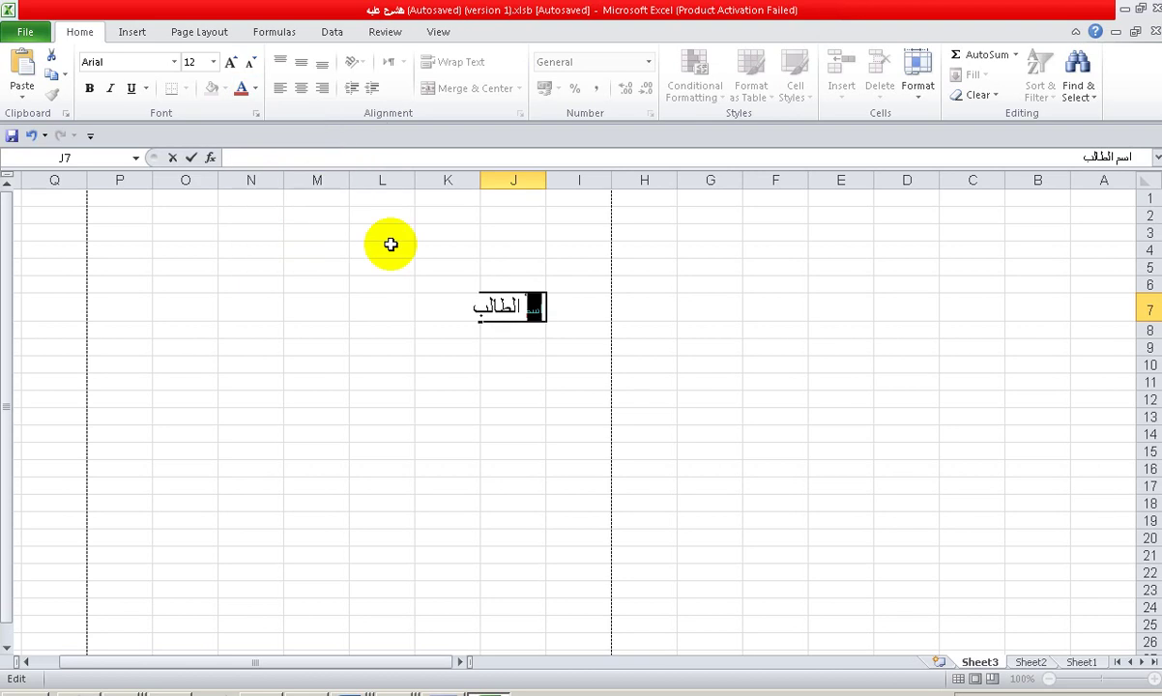
Step: Make 'اسم' 24 pt and bold, then move to cell L12
click(230, 64)
click(230, 64)
click(229, 64)
click(230, 64)
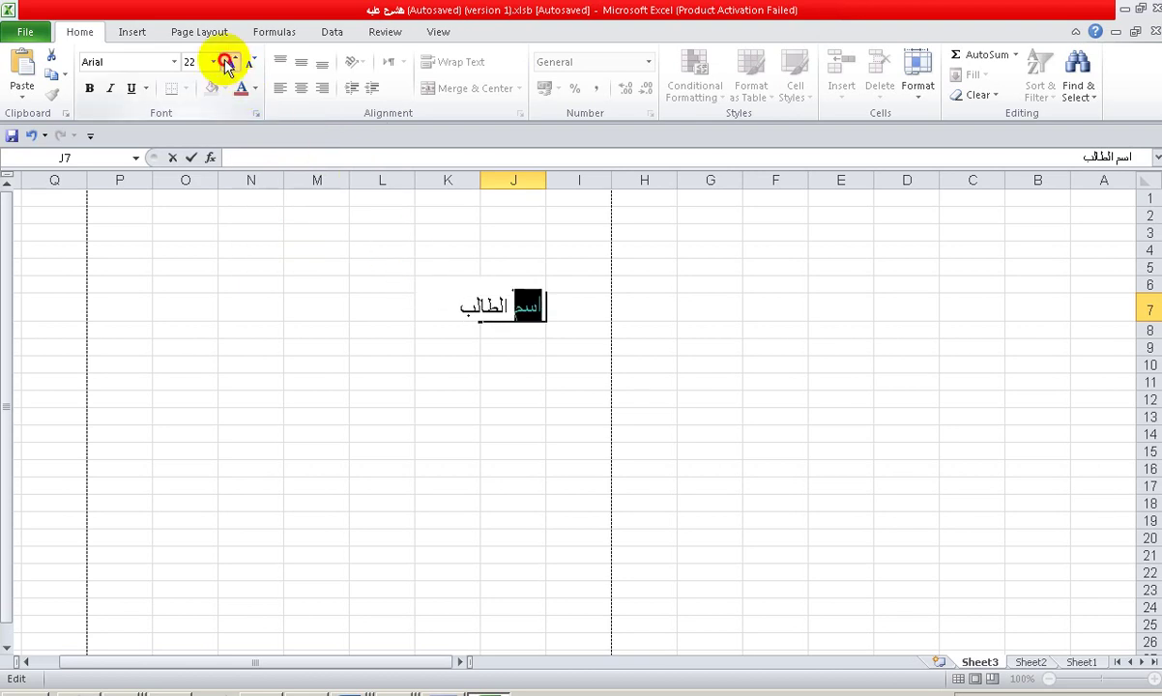
click(229, 64)
click(229, 64)
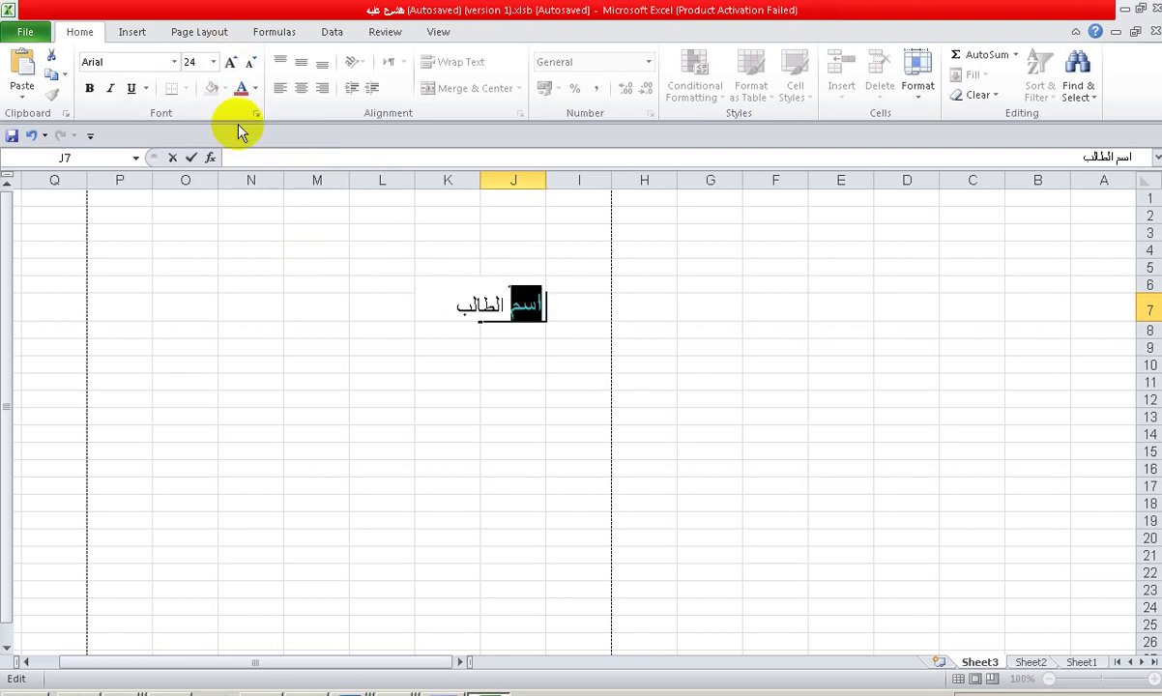
click(86, 89)
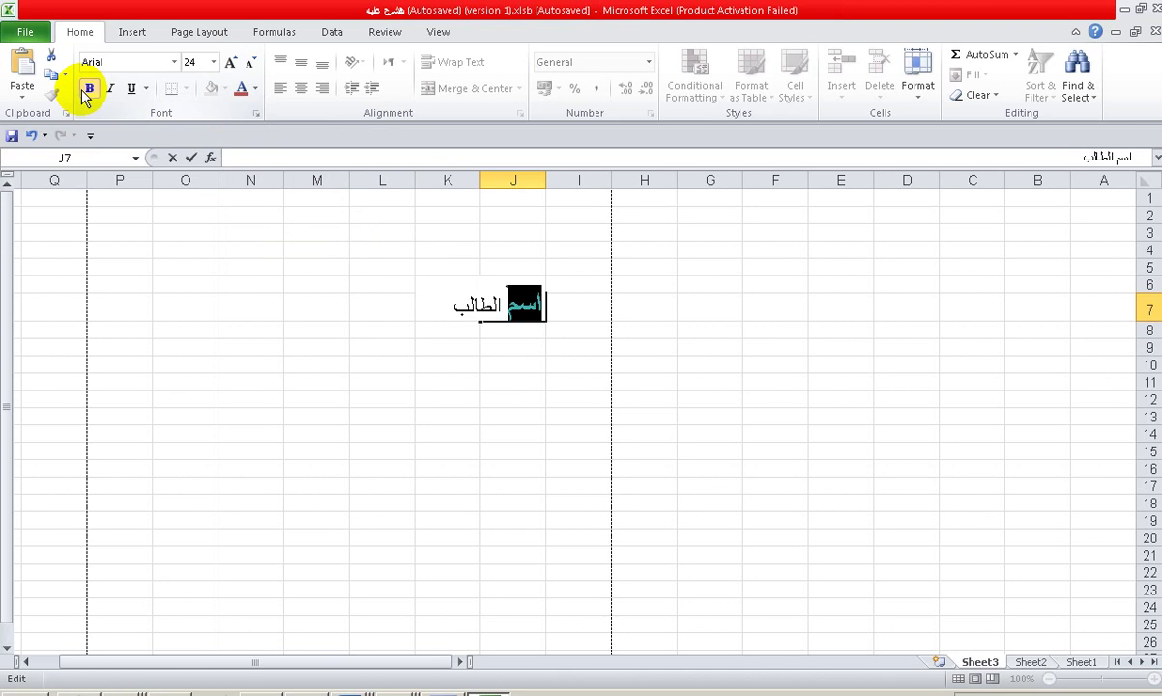
click(392, 406)
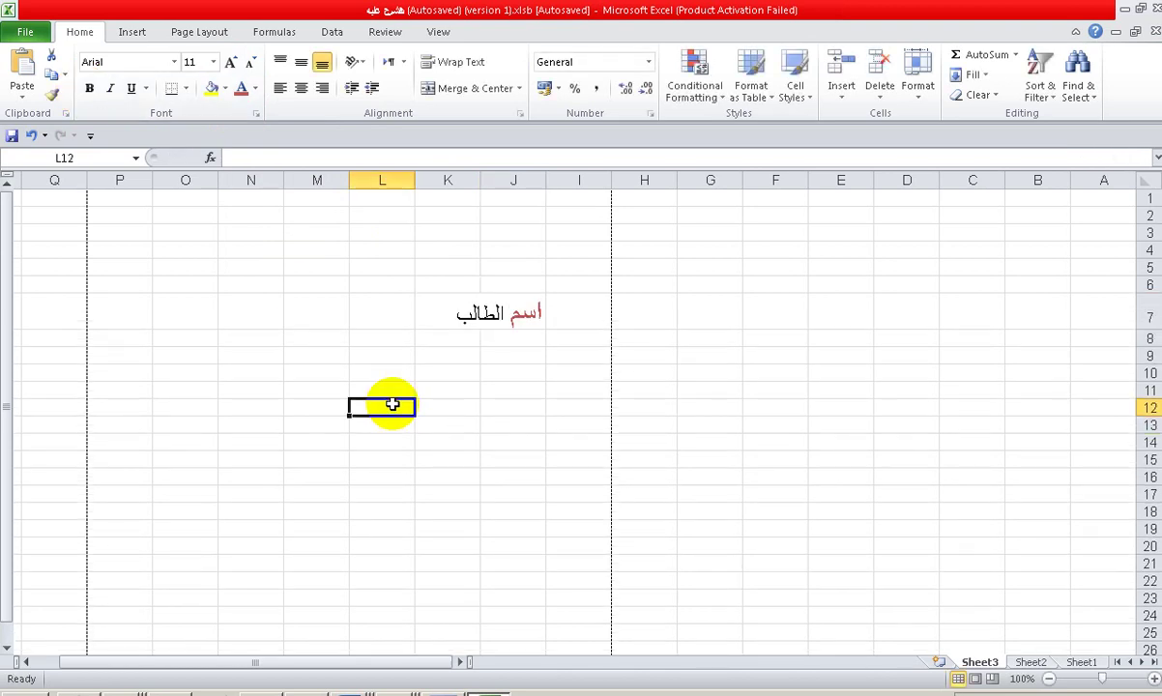
Step: Enter the student's name in L12 and style it 26 pt bold, italic and underlined
text(sam)
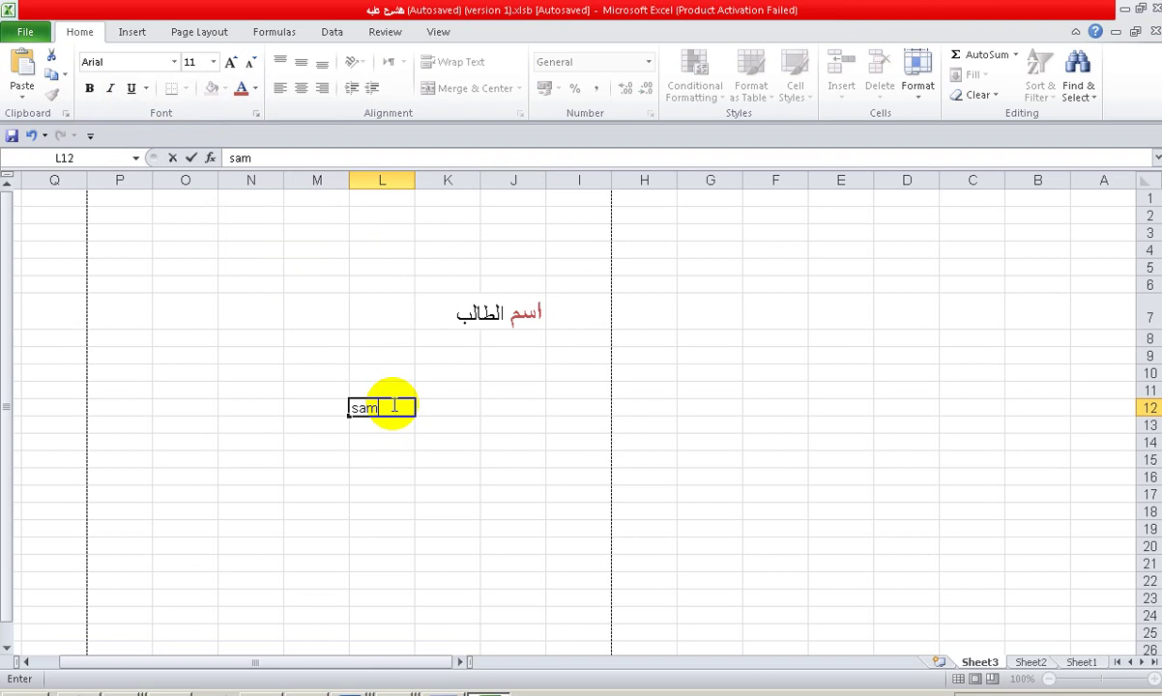
text(ir)
click(391, 405)
double_click(386, 403)
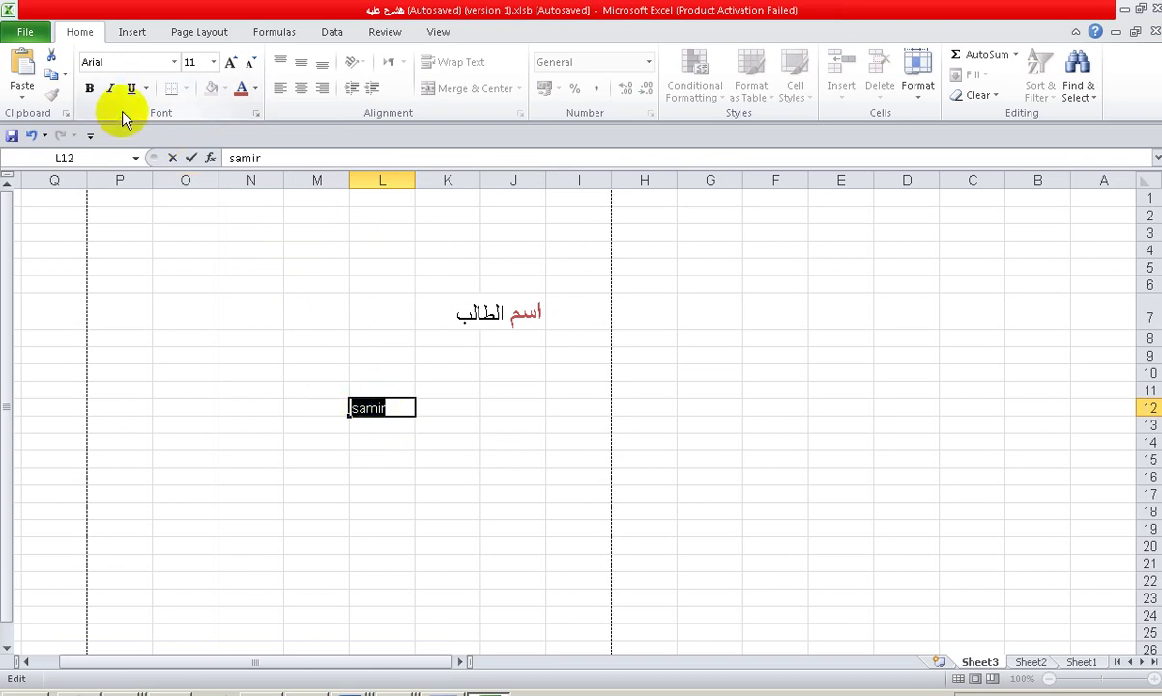
click(88, 88)
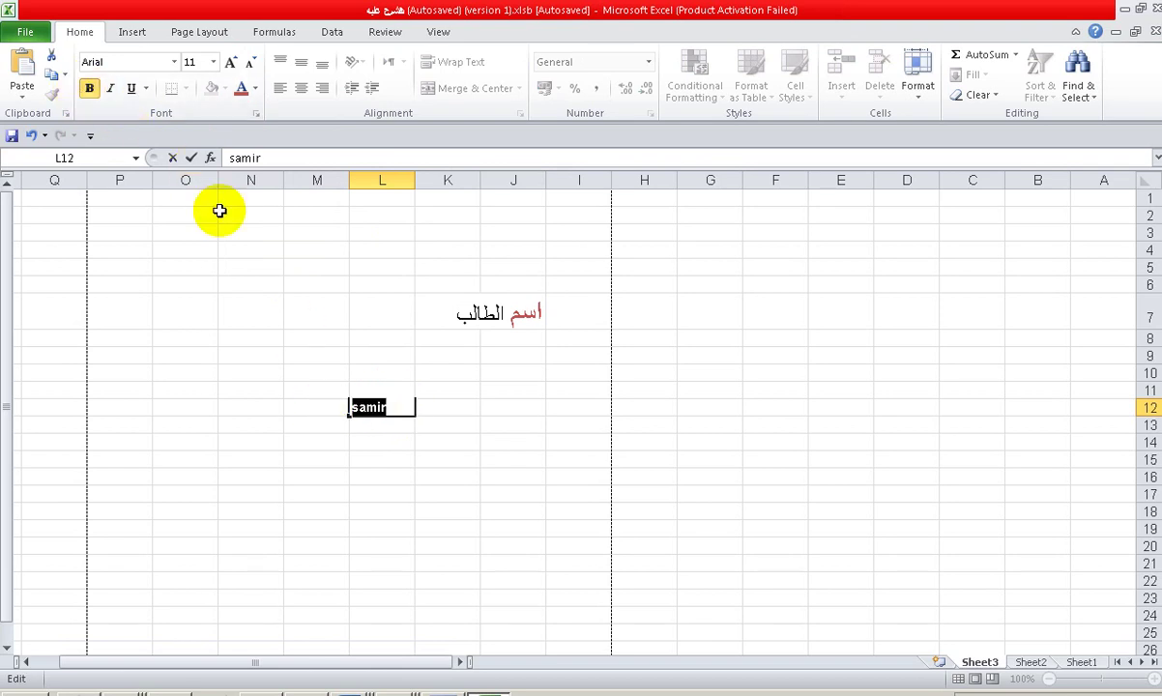
click(231, 63)
click(231, 63)
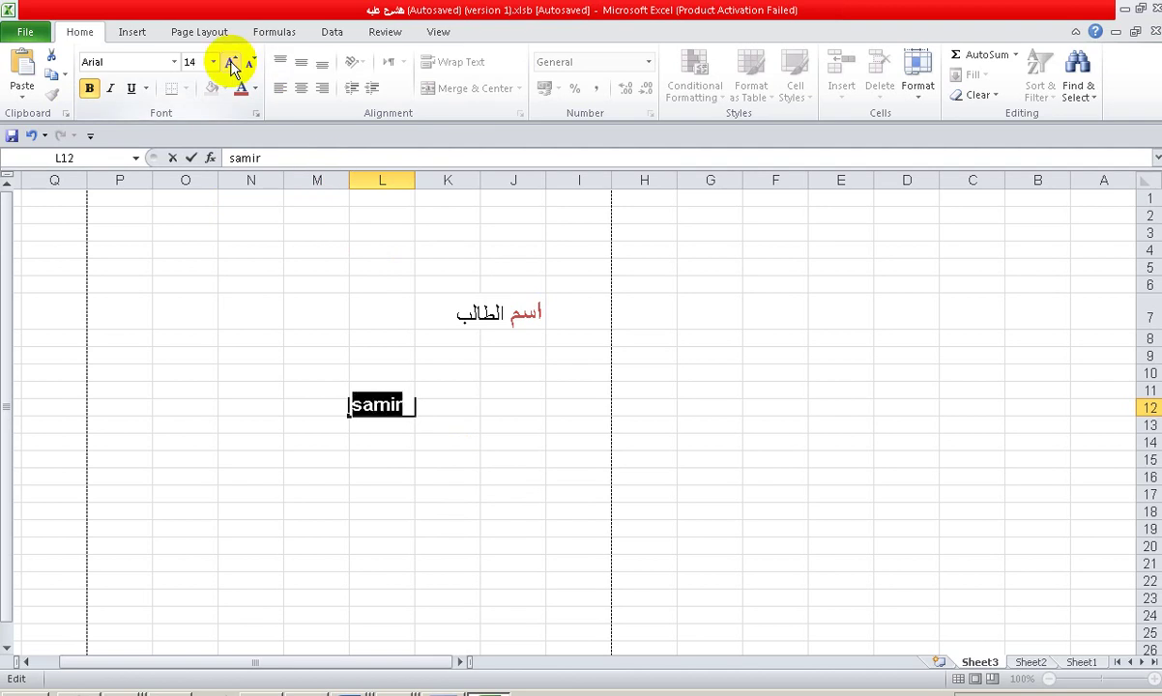
click(231, 63)
click(231, 62)
click(231, 63)
click(231, 63)
click(231, 63)
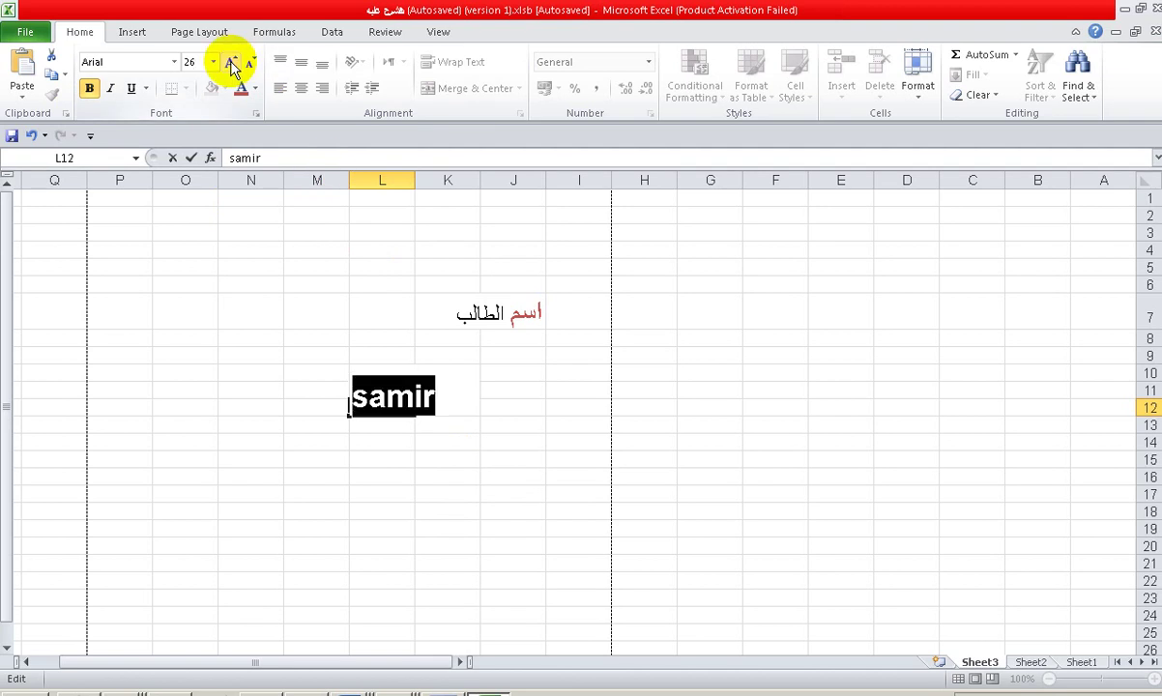
click(110, 89)
click(130, 89)
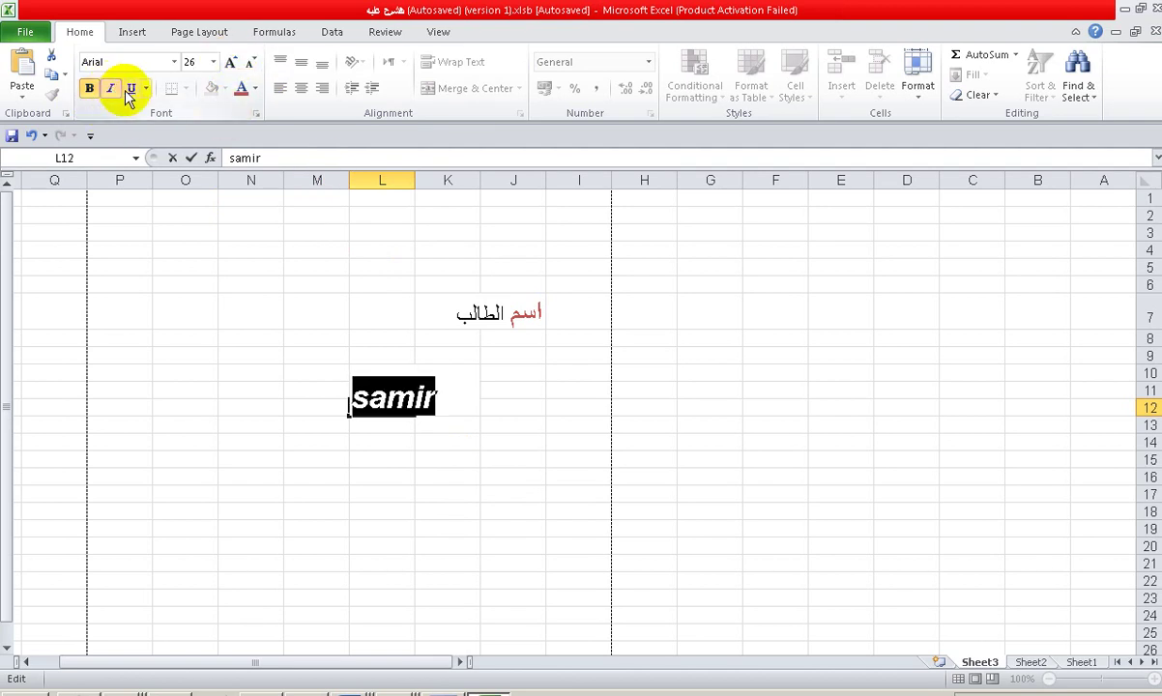
click(454, 459)
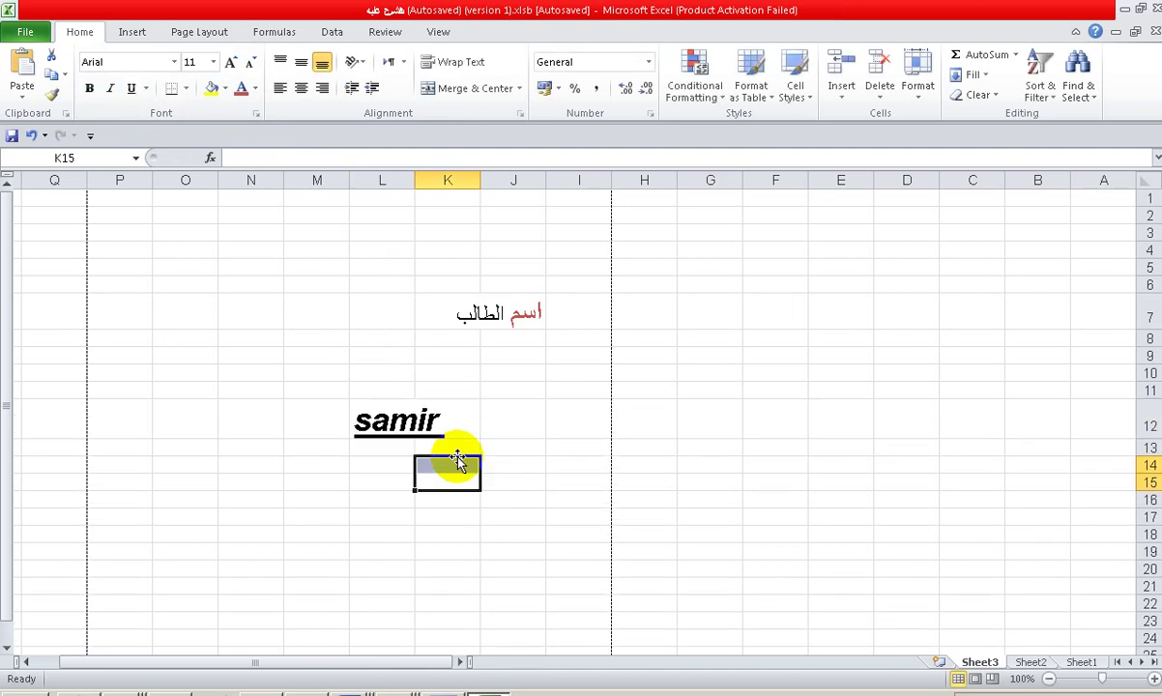
Step: Reselect the name in L12 and check Font Color, leaving it unchanged
click(366, 390)
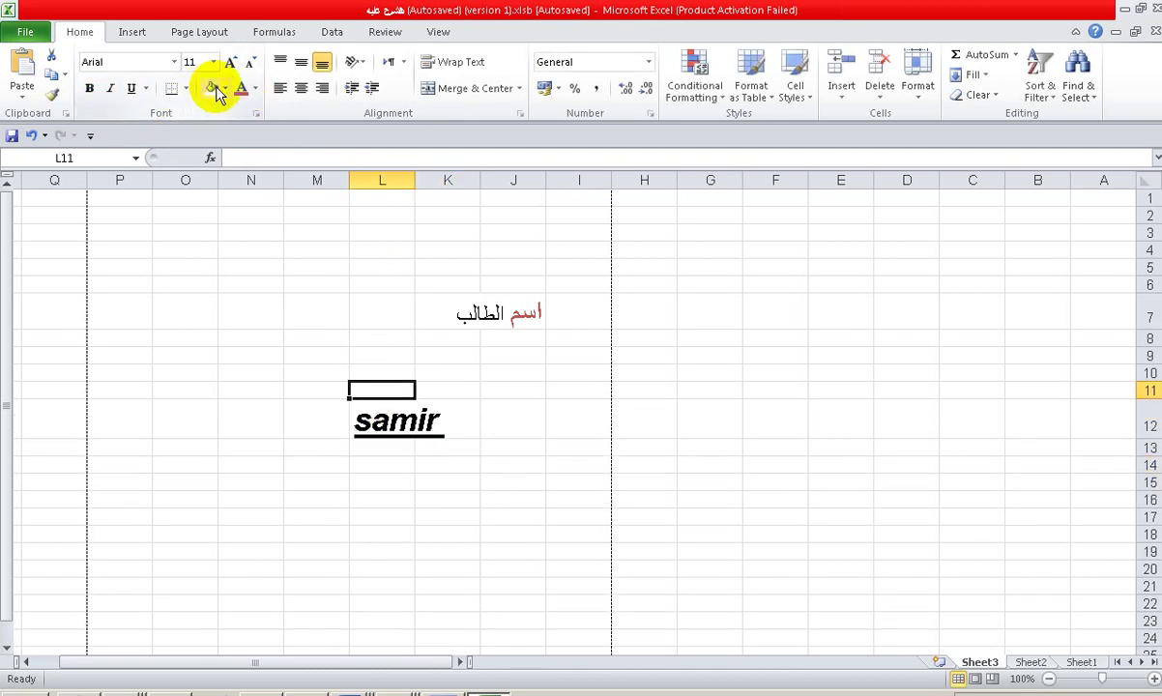
click(384, 429)
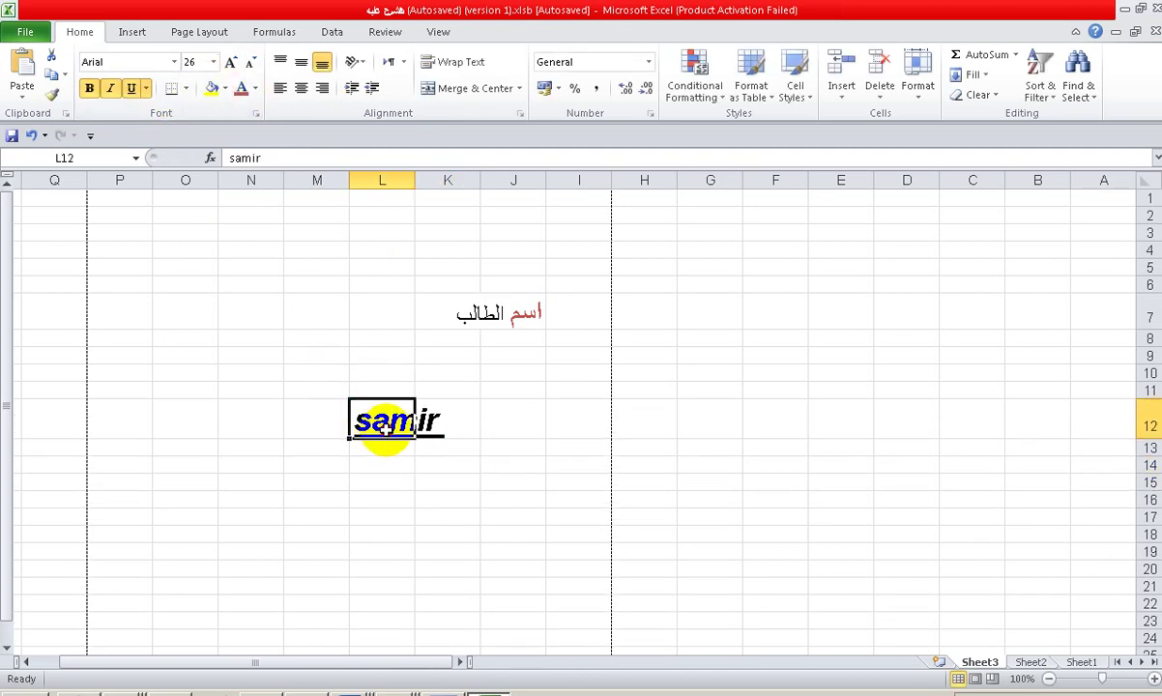
double_click(384, 421)
mouse_move(371, 418)
mouse_down()
mouse_move(356, 416)
mouse_move(440, 414)
mouse_up()
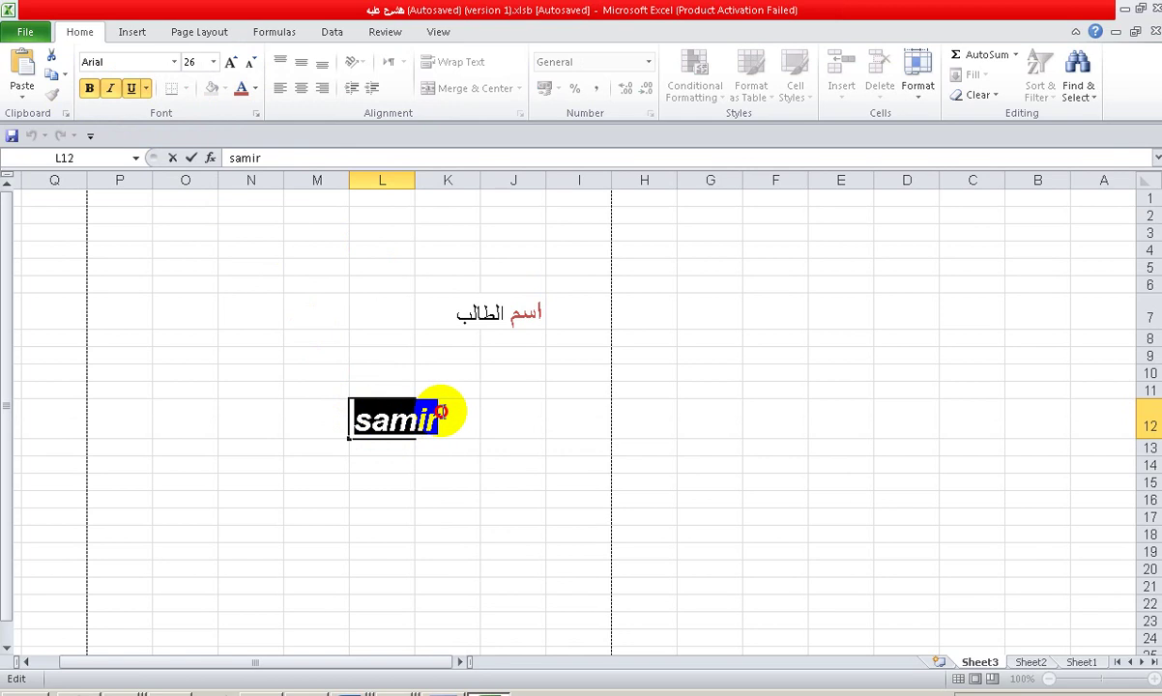
click(254, 88)
click(249, 369)
click(306, 421)
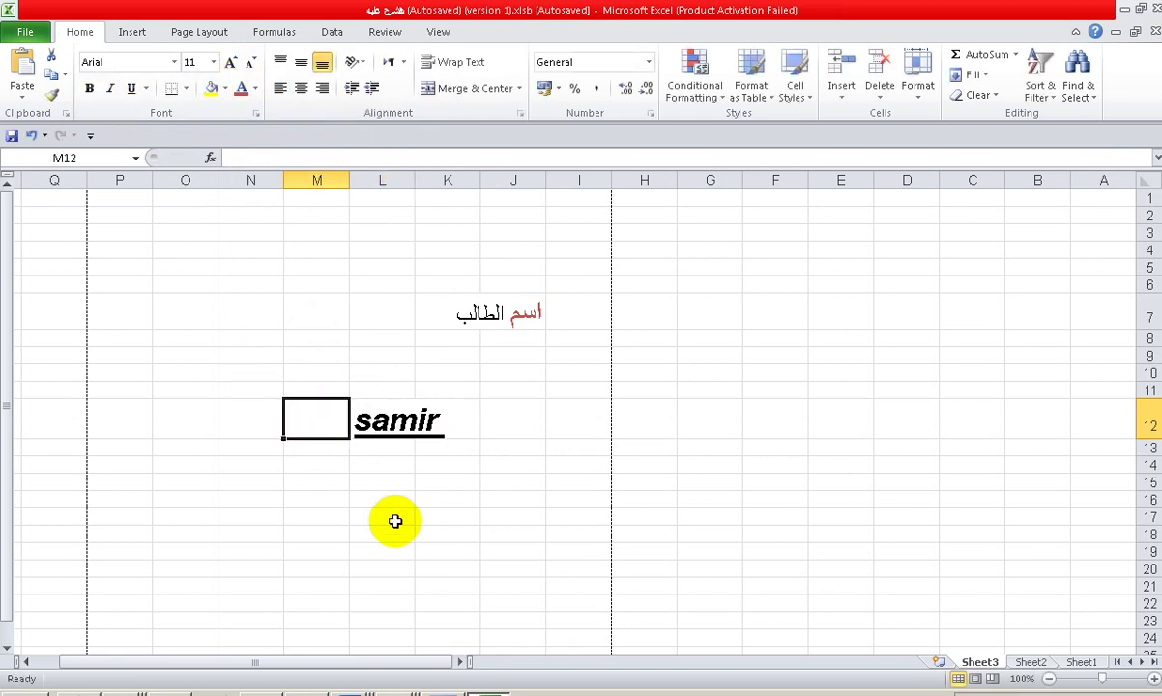
Step: Give cell L12 a light orange theme fill behind the student's name
click(224, 88)
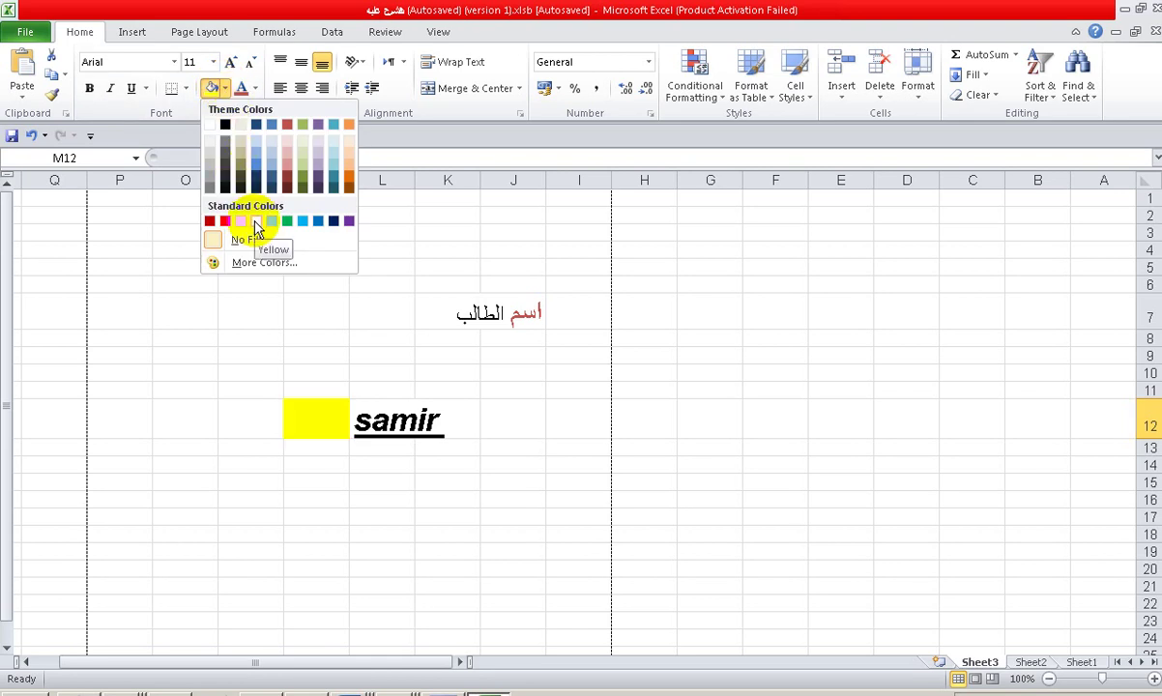
click(187, 191)
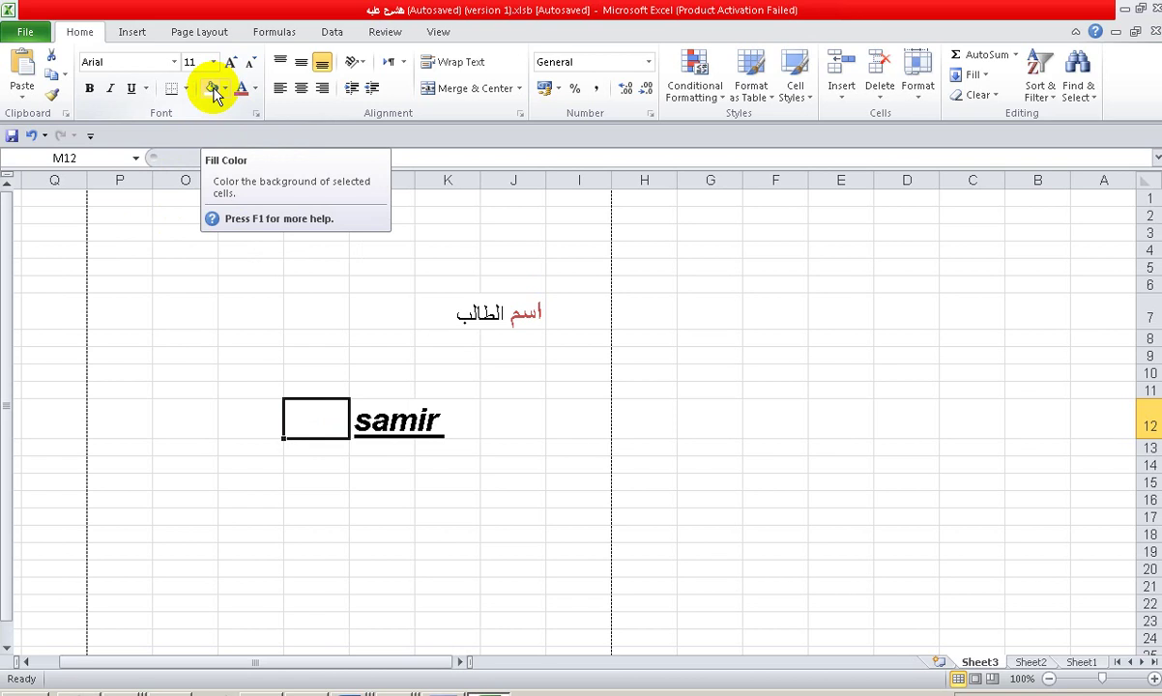
click(372, 418)
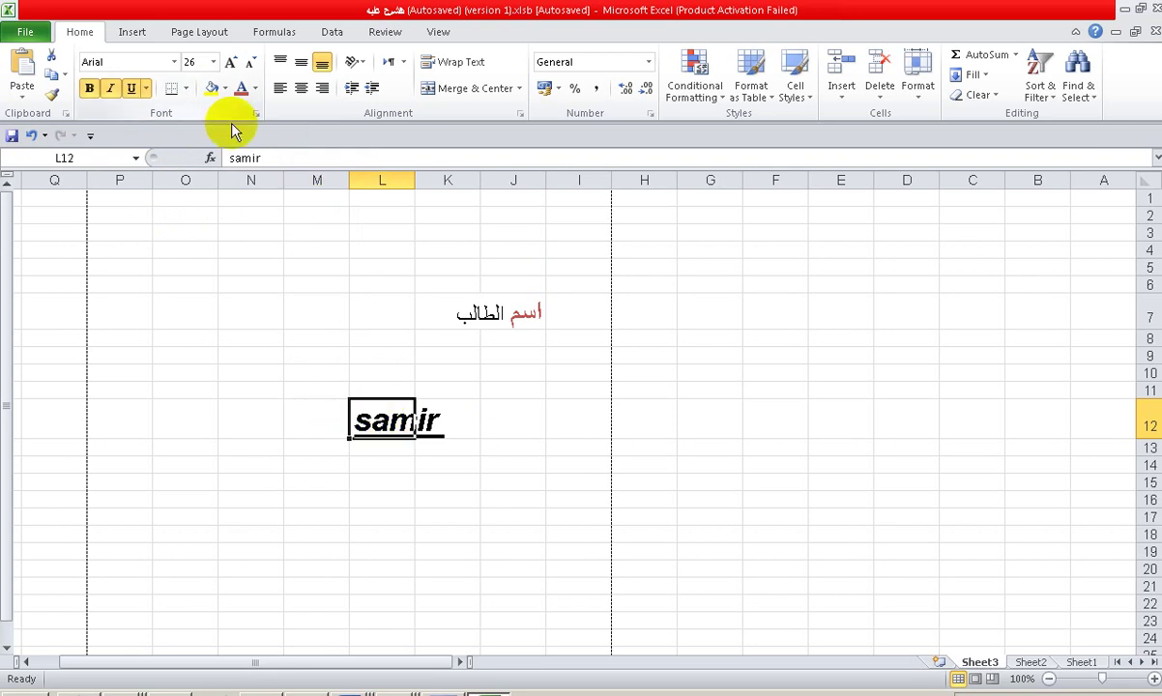
click(224, 88)
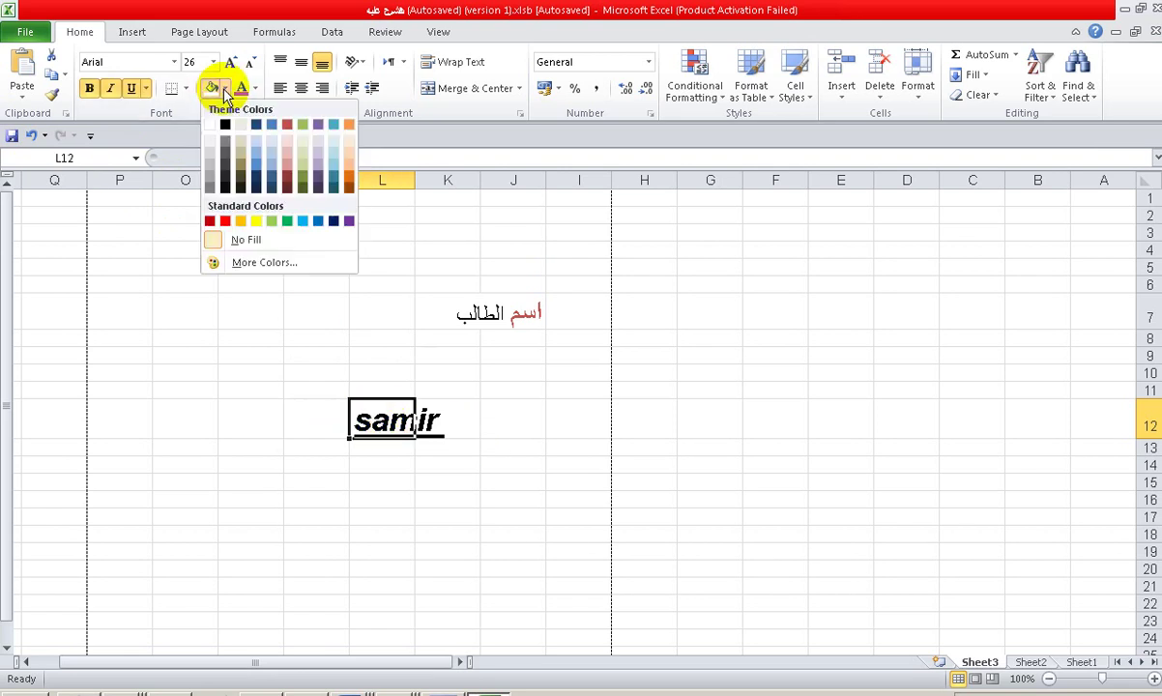
click(349, 157)
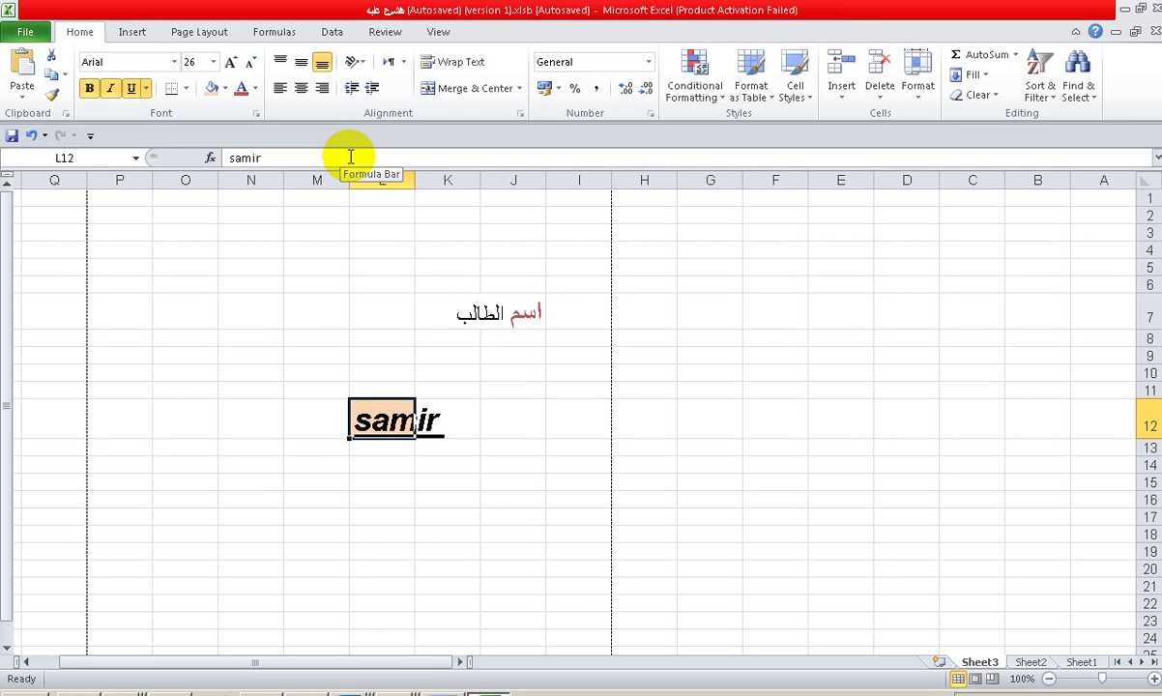
Step: Try right alignment on the J7 heading, then settle on left alignment
click(640, 313)
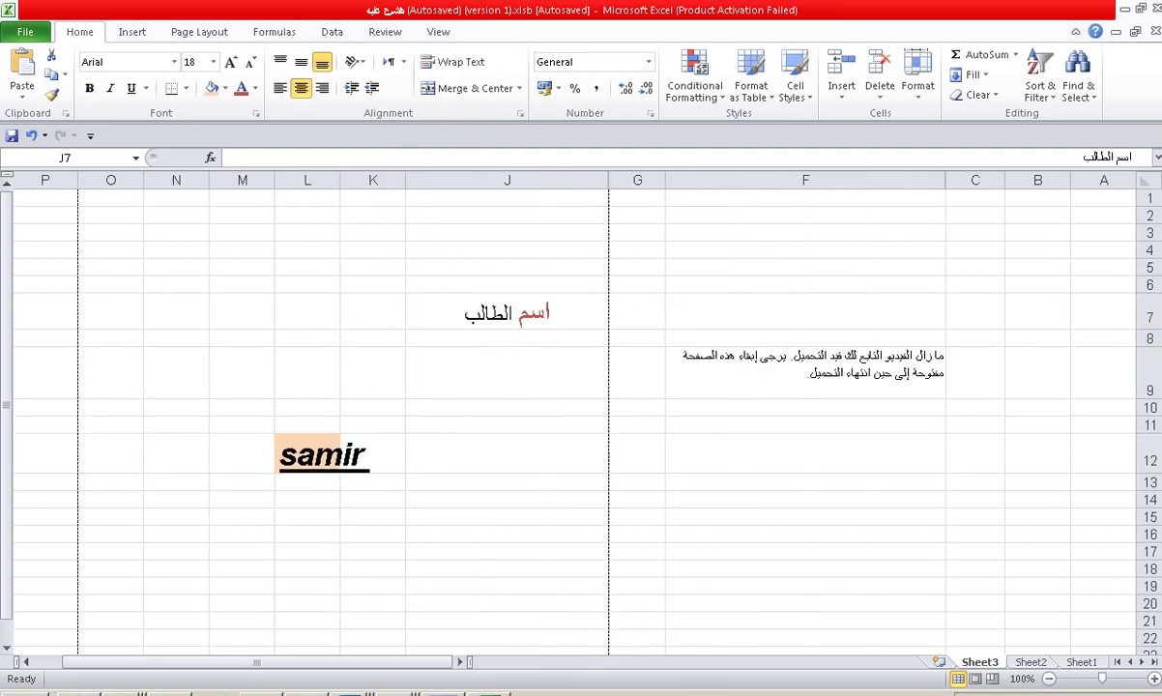
click(493, 313)
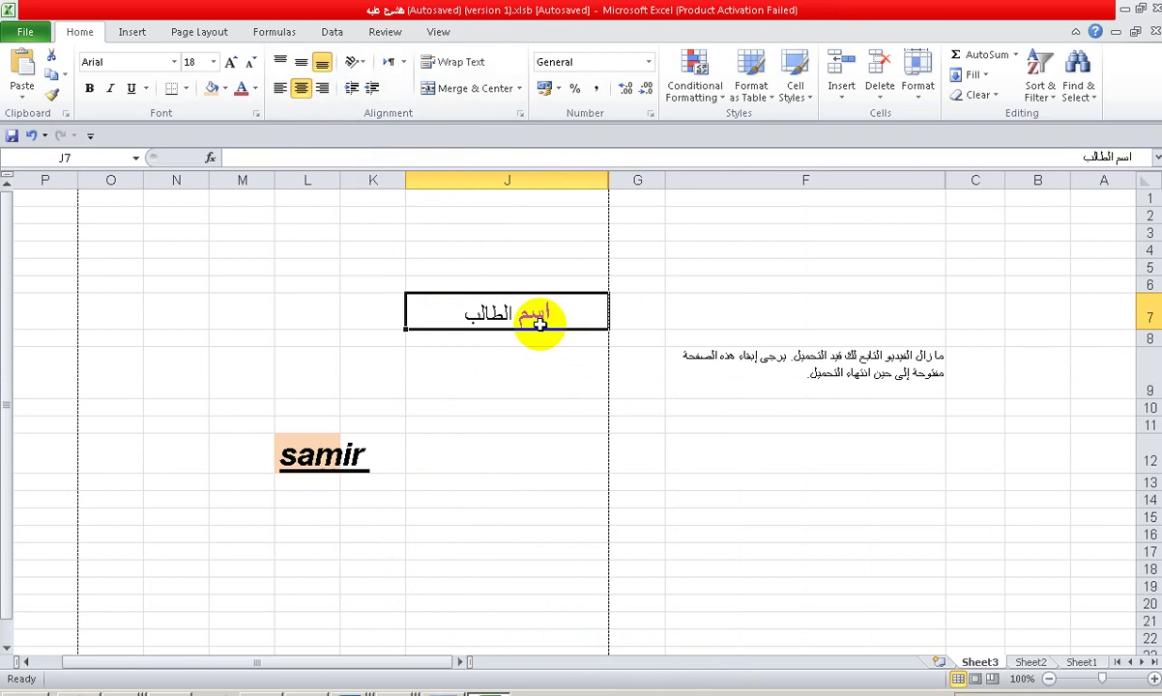
click(323, 96)
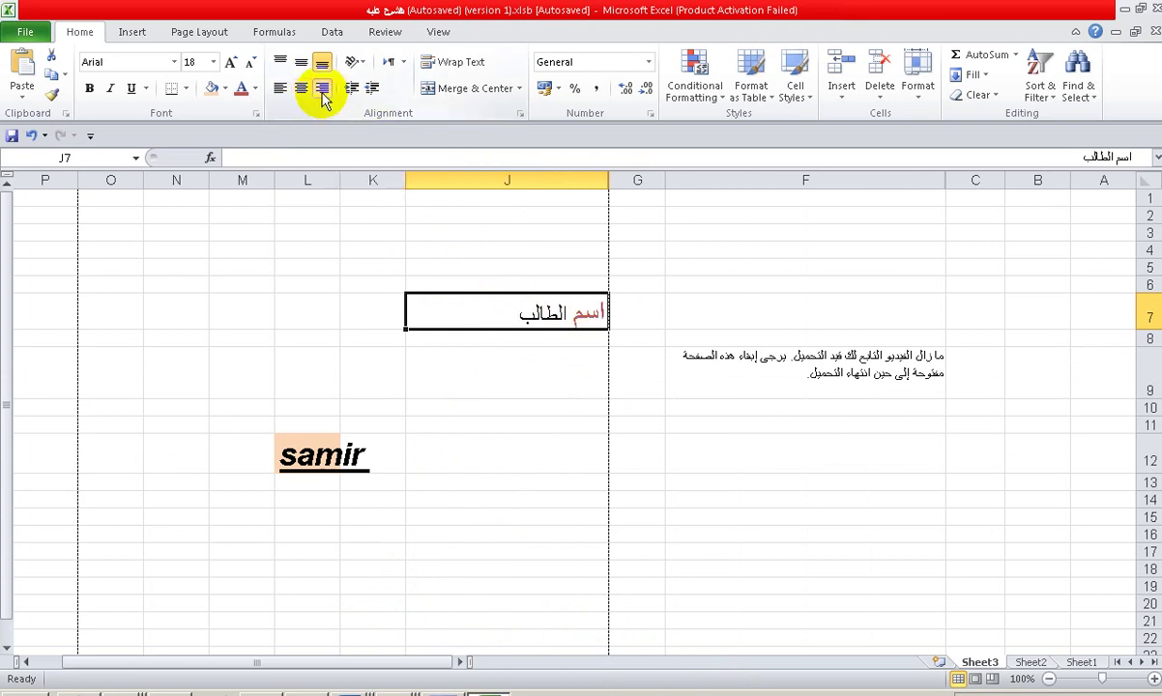
click(278, 94)
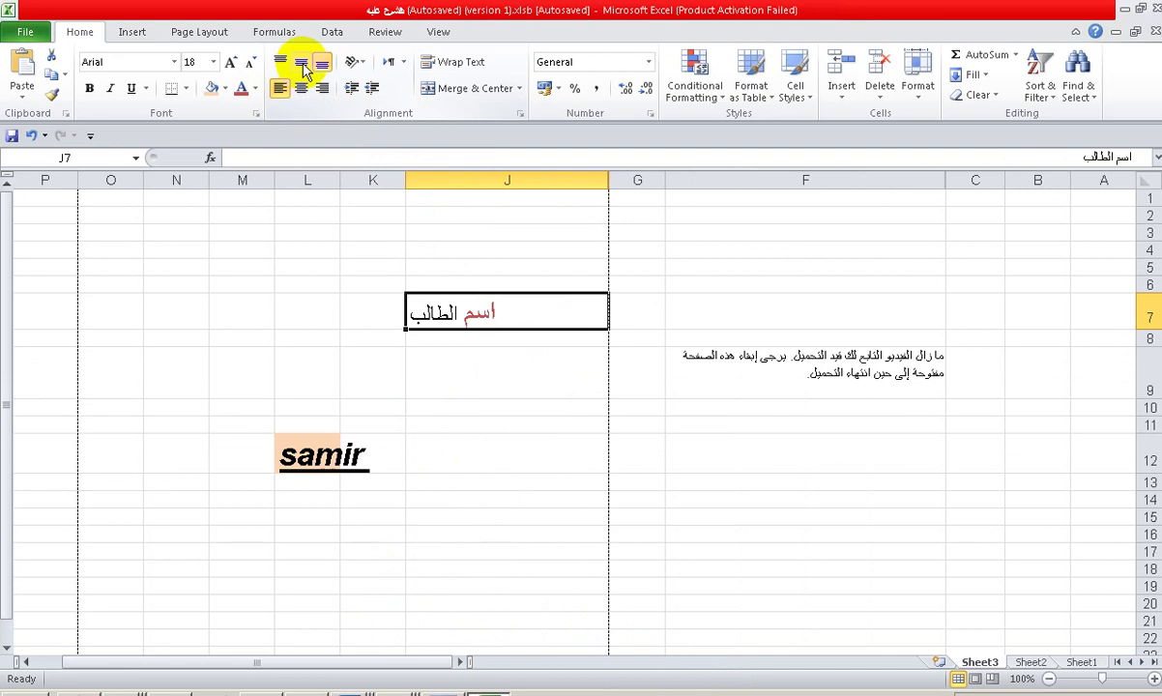
Step: Top-align the J7 heading, bottom-align the F9 note, and type 'hkj' into F9
click(280, 60)
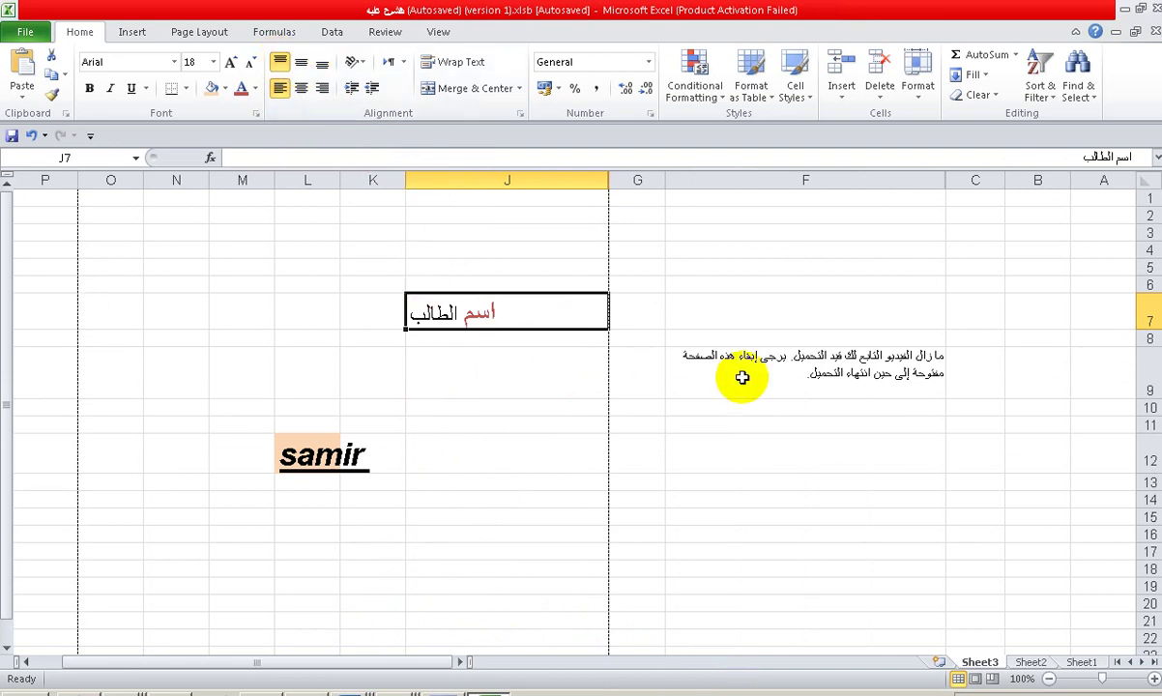
click(778, 380)
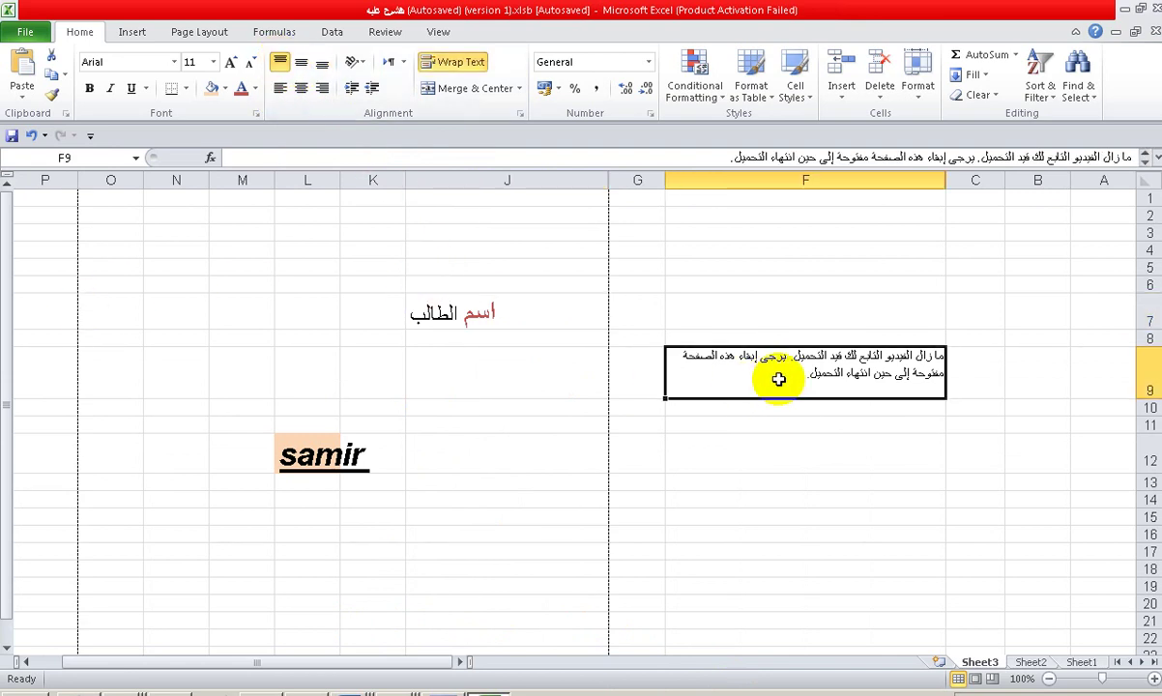
click(322, 62)
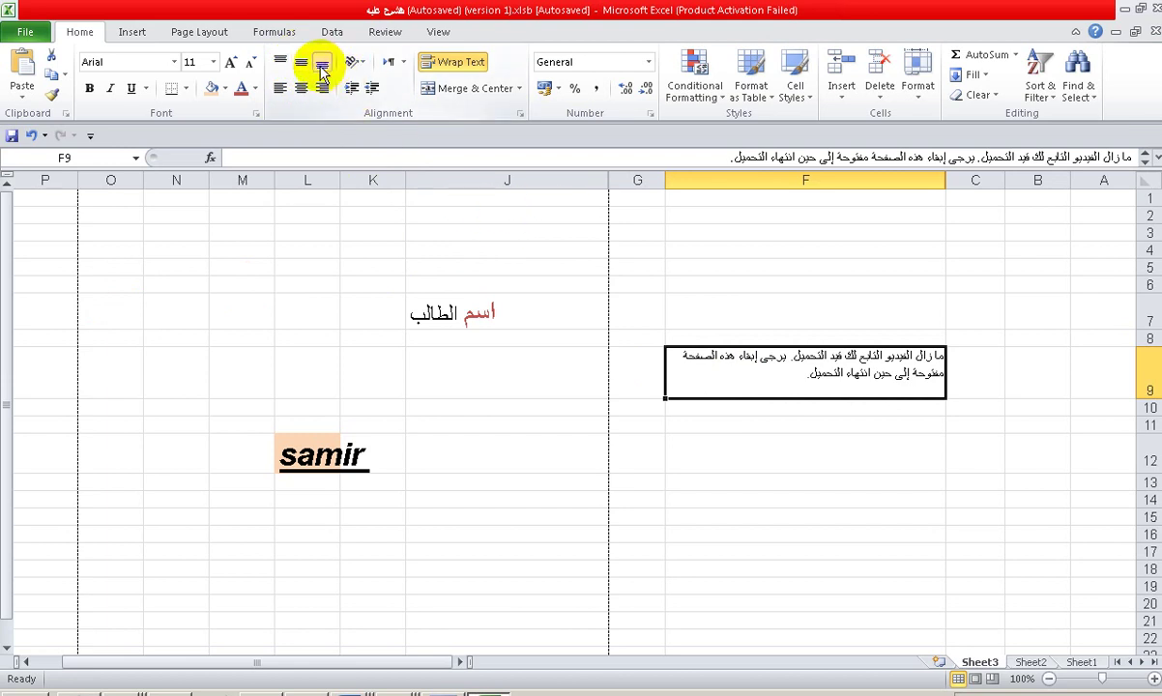
double_click(820, 374)
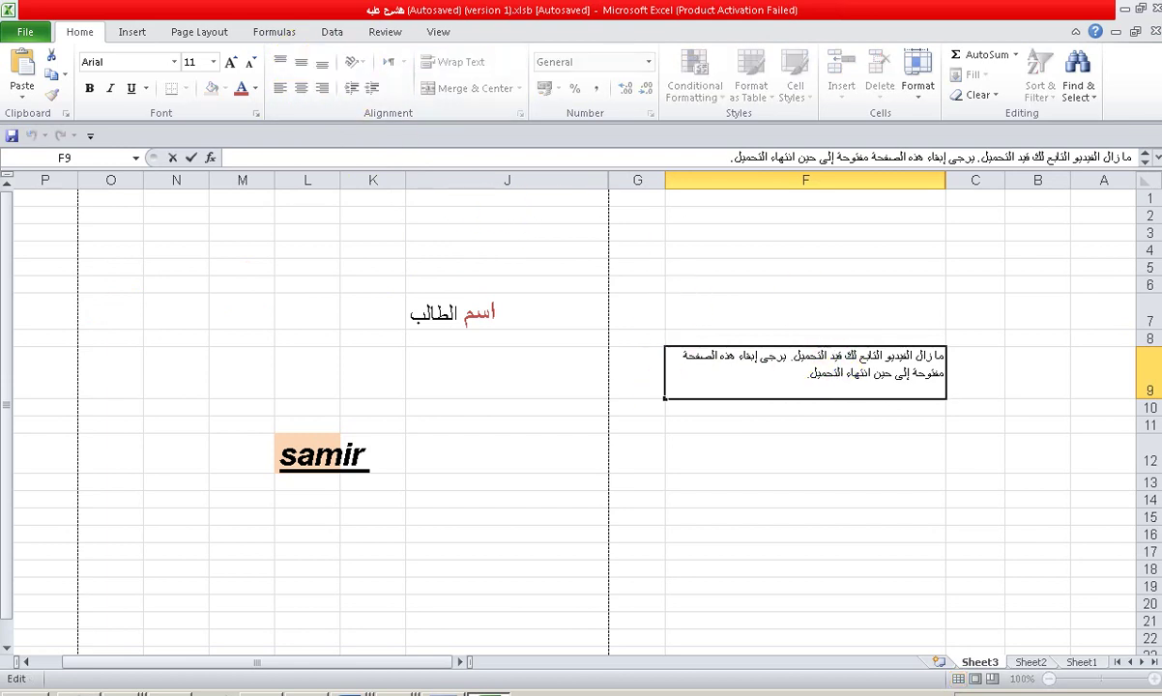
text(hkj)
click(454, 314)
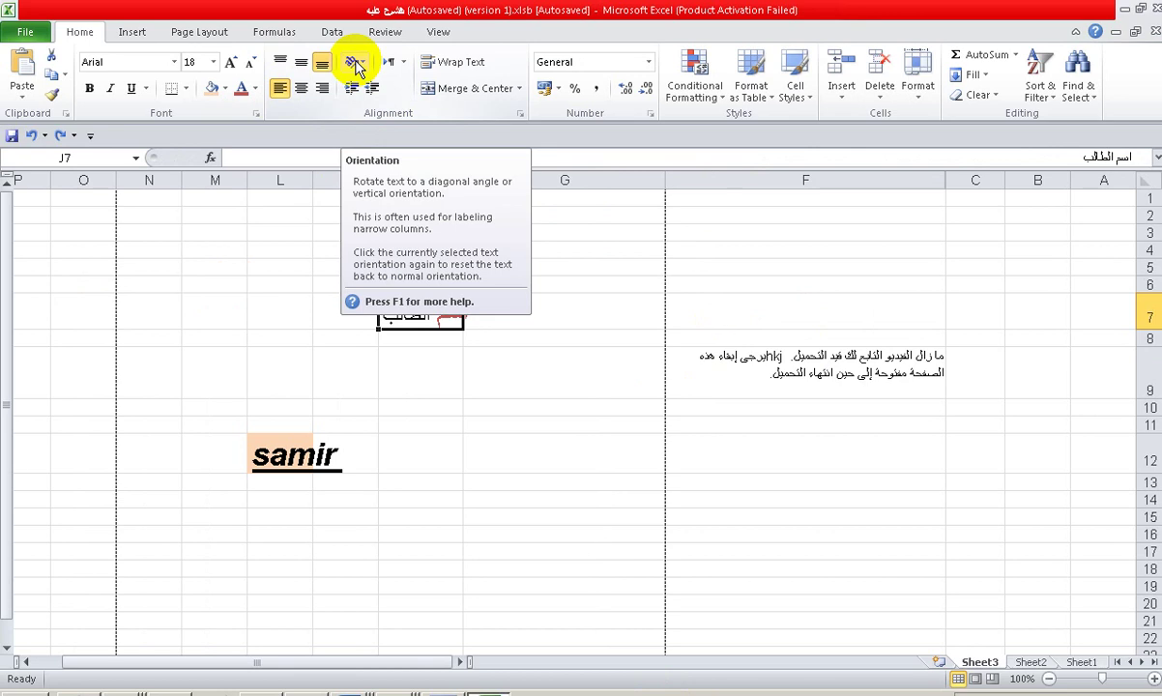
click(356, 66)
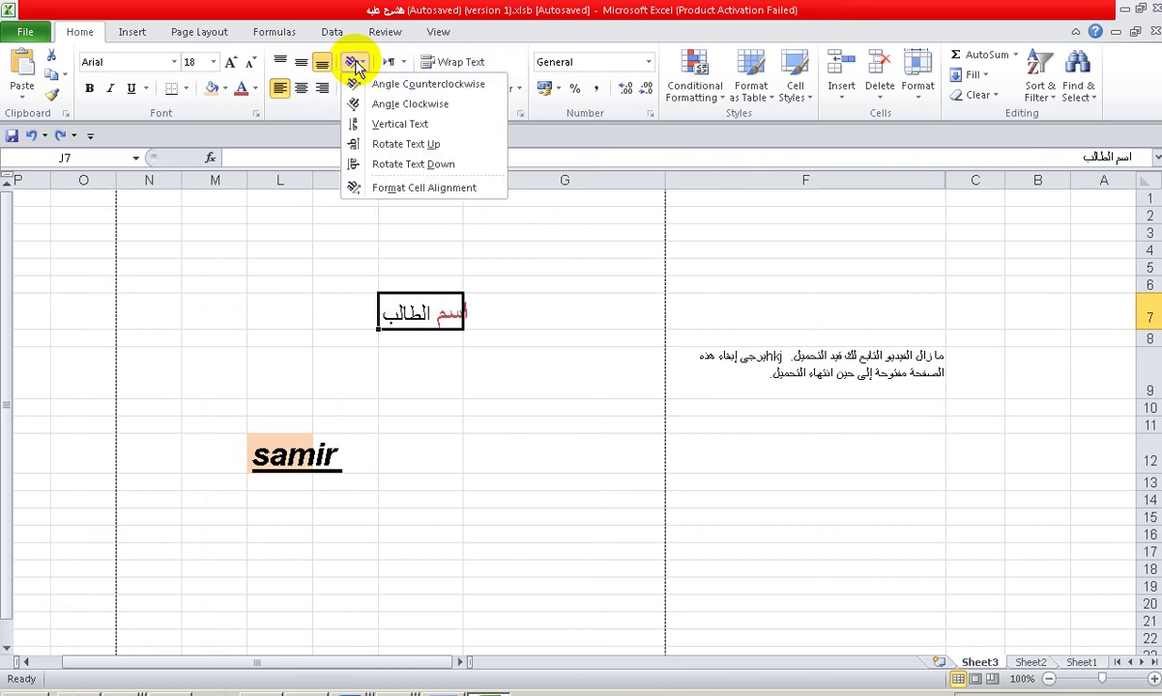
click(423, 103)
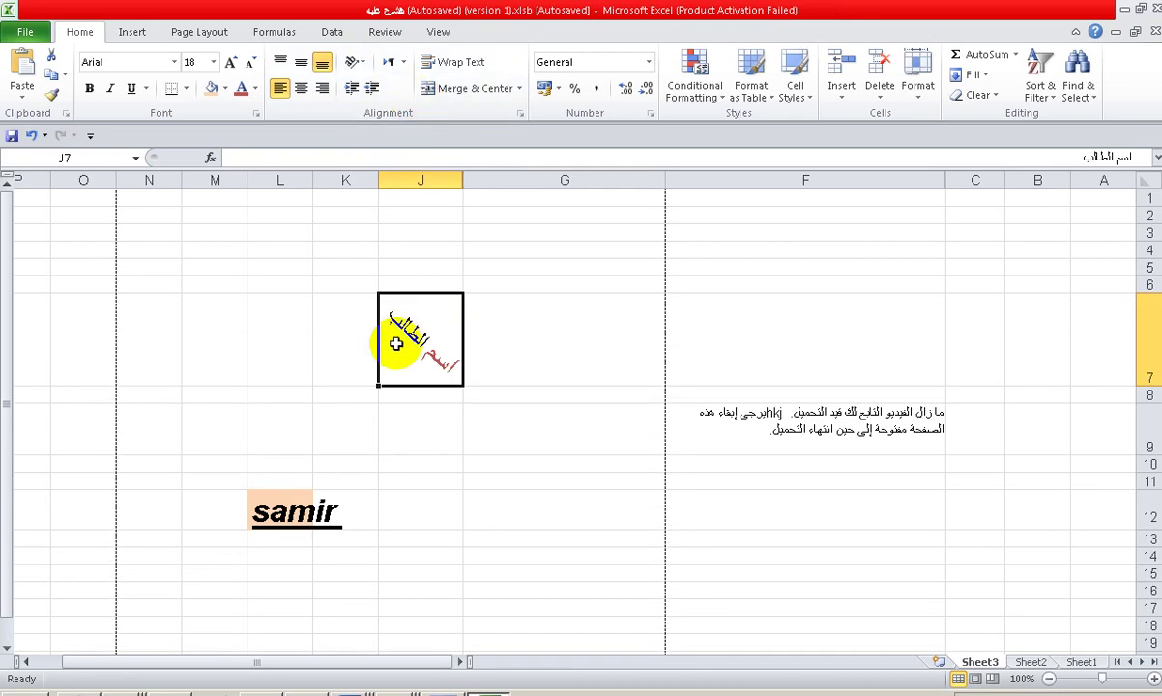
click(356, 62)
click(377, 123)
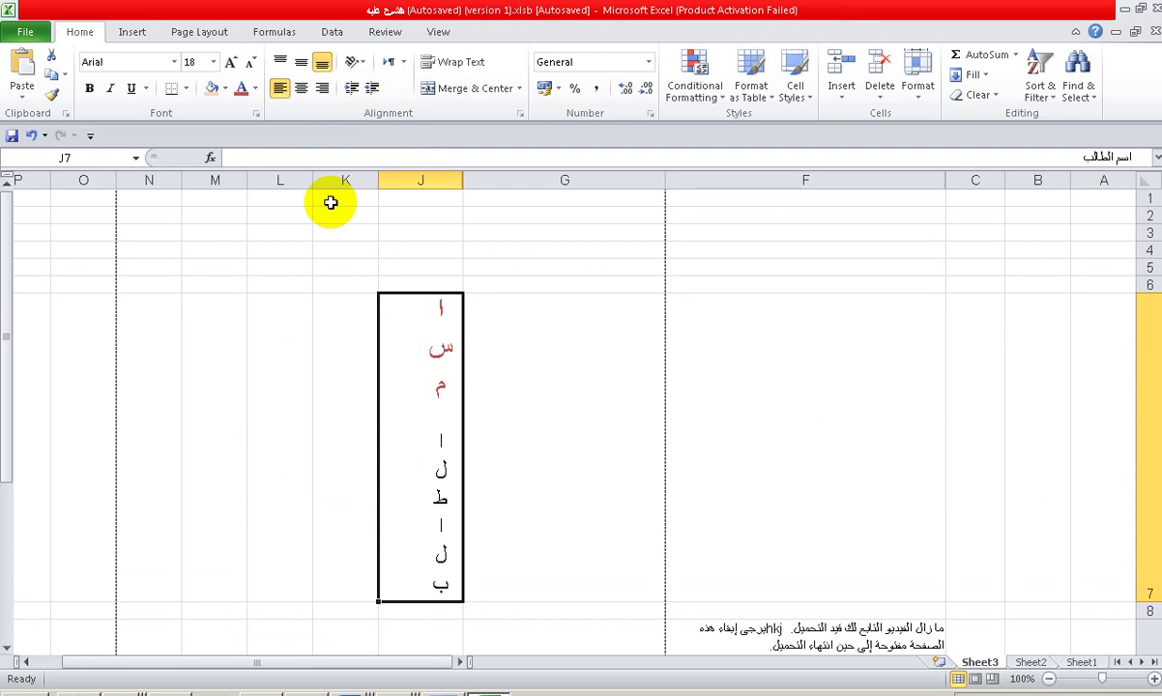
key(ctrl+z)
key(ctrl+z)
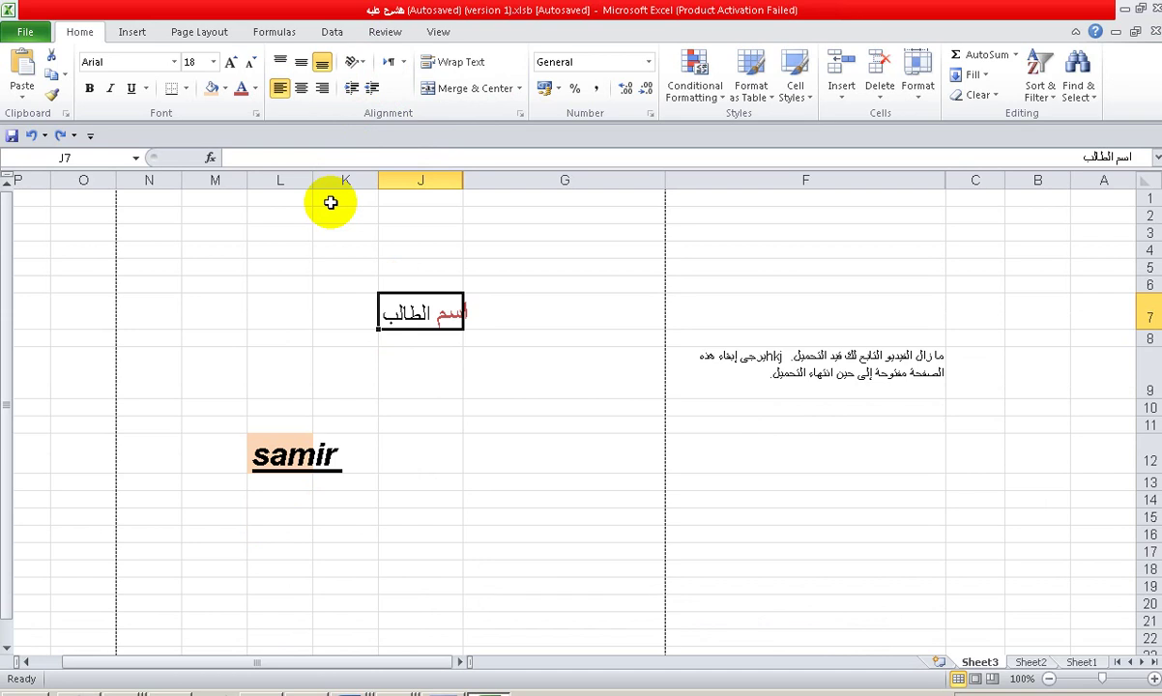
Step: Narrow column J to 8.13 characters and wrap the J7 label onto two lines
click(508, 305)
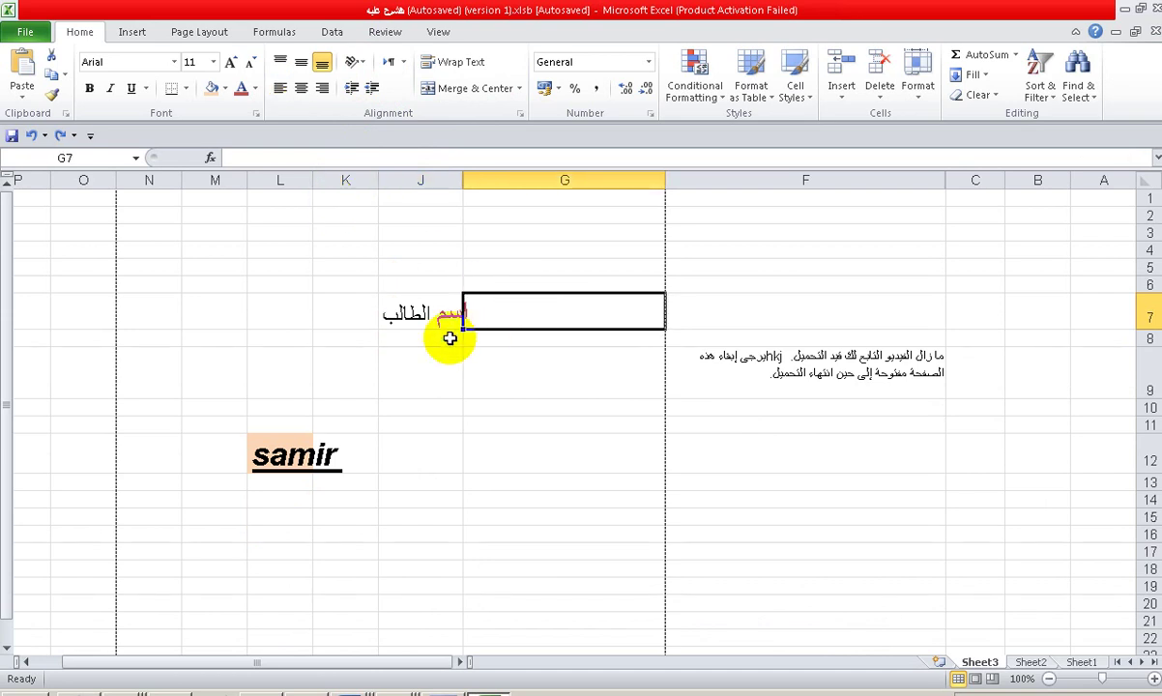
click(425, 327)
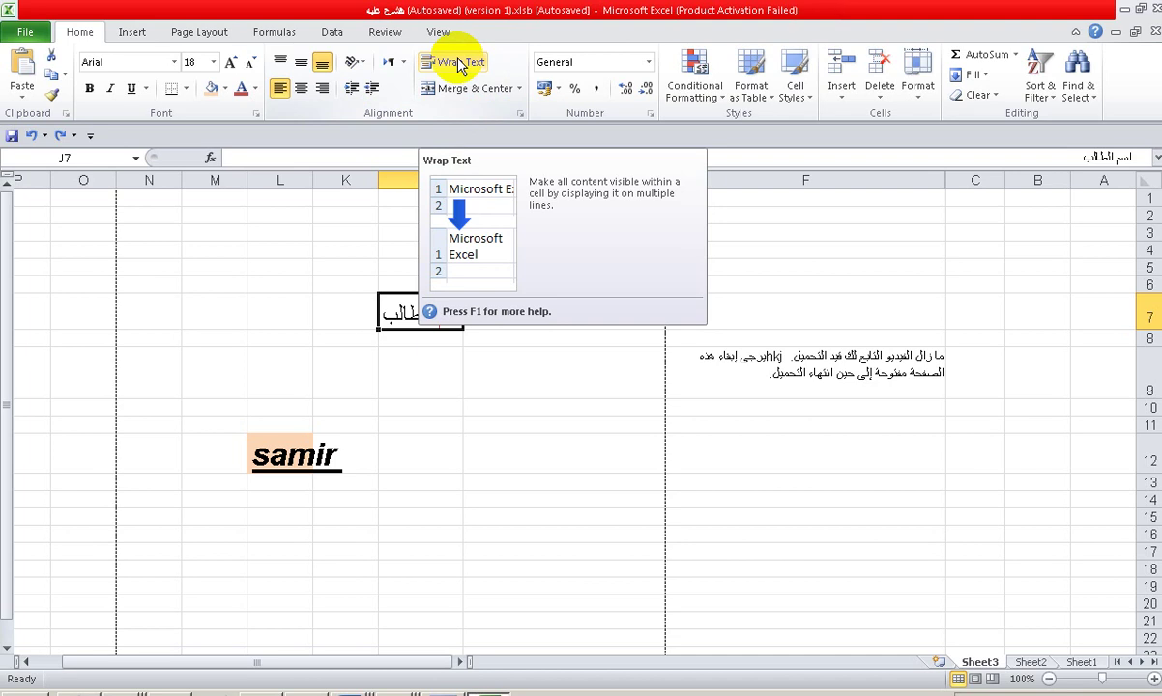
click(427, 339)
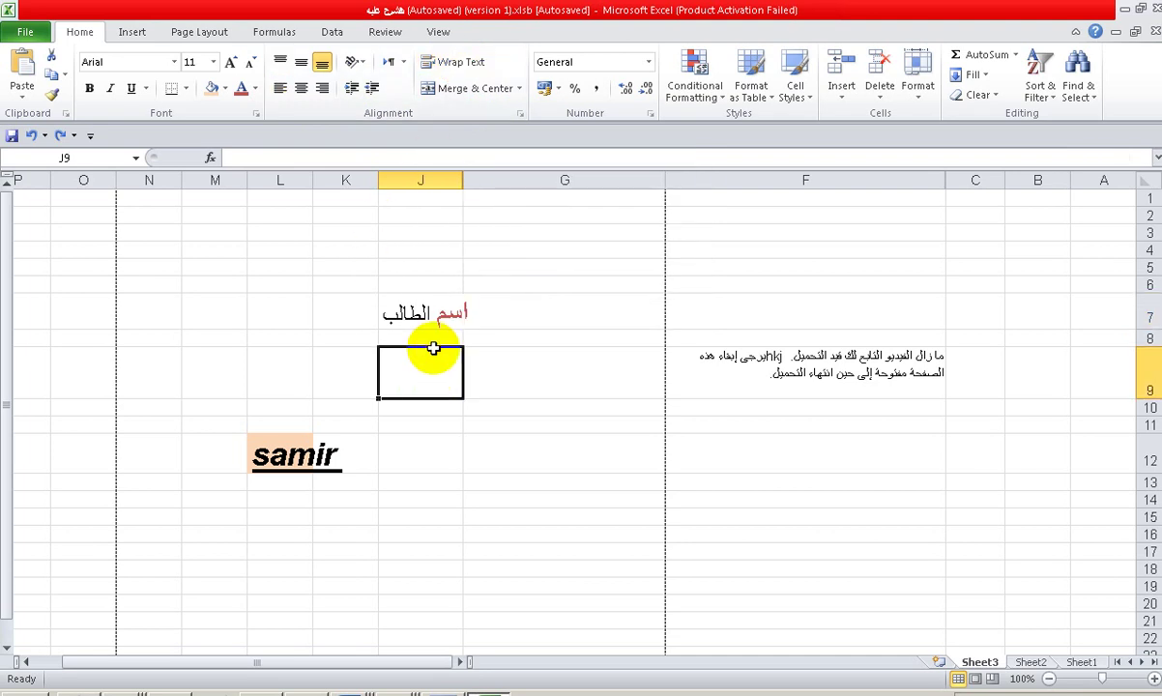
click(404, 307)
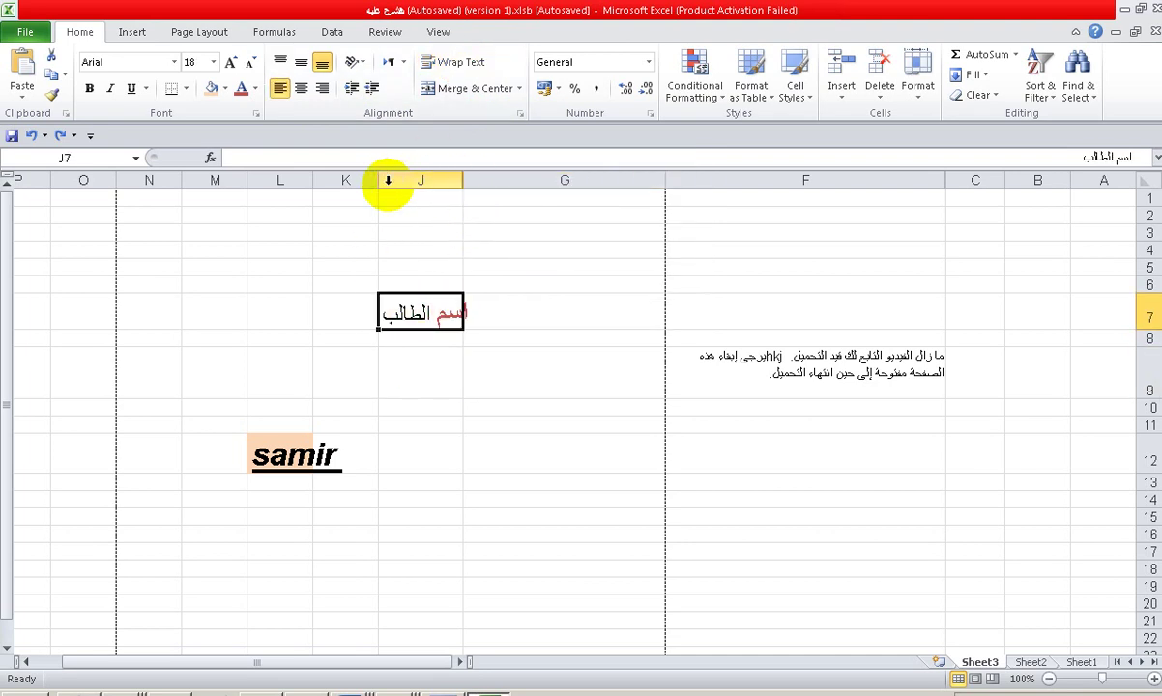
drag(379, 182, 402, 182)
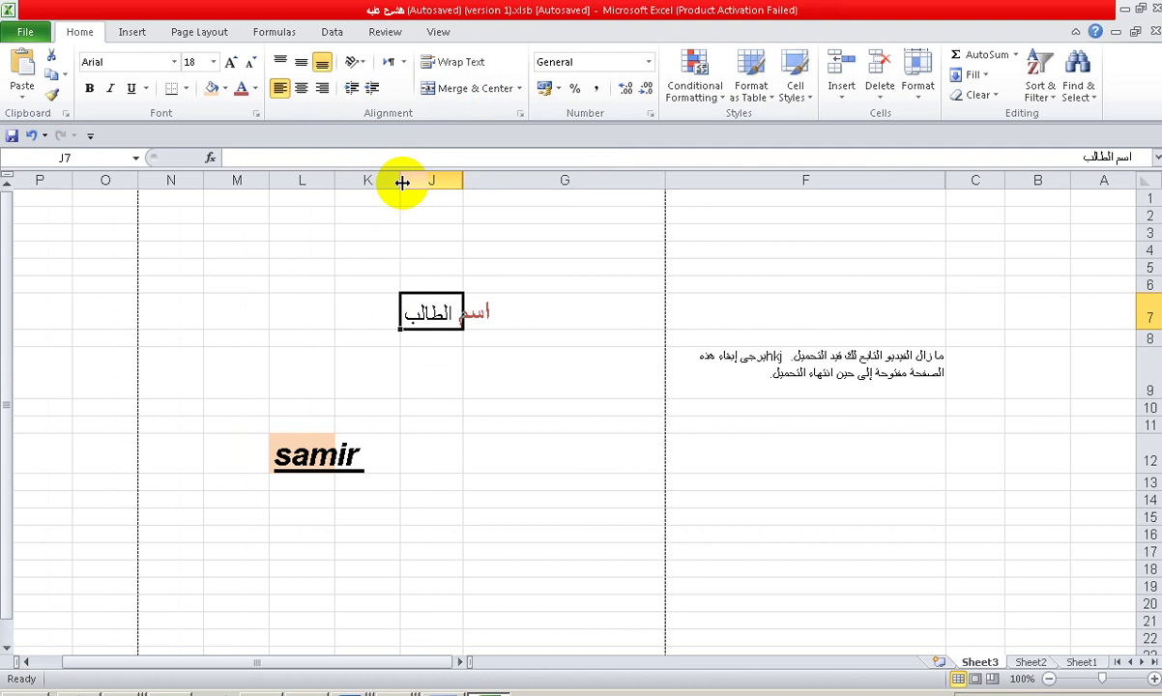
click(417, 355)
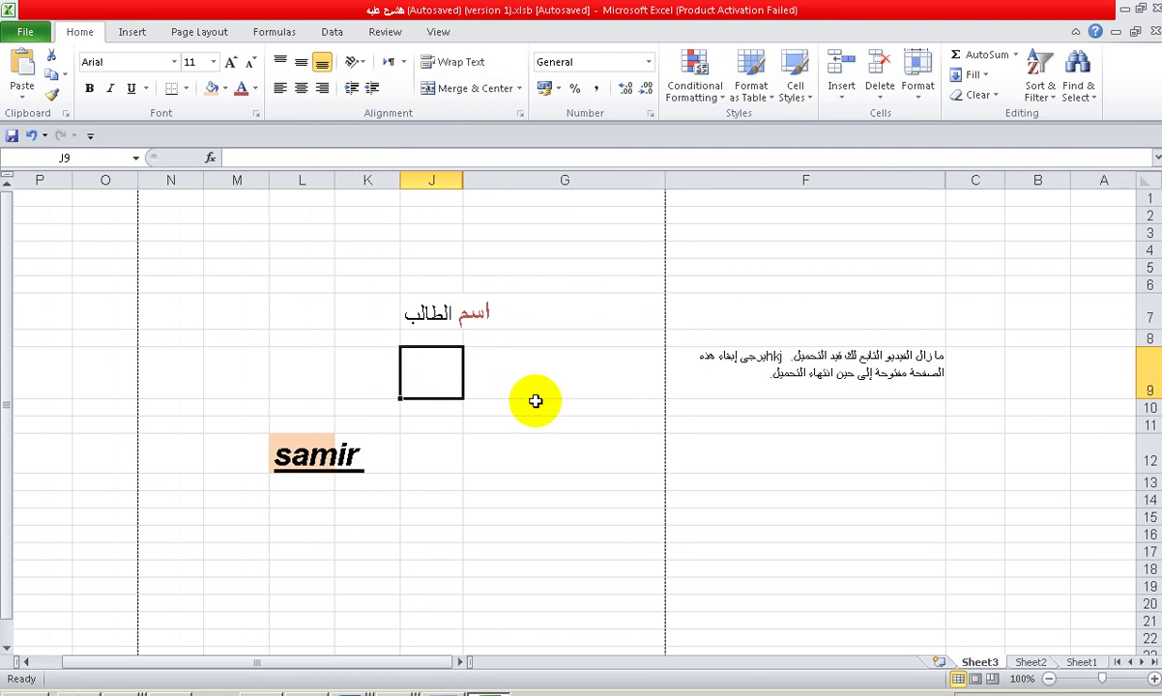
click(446, 316)
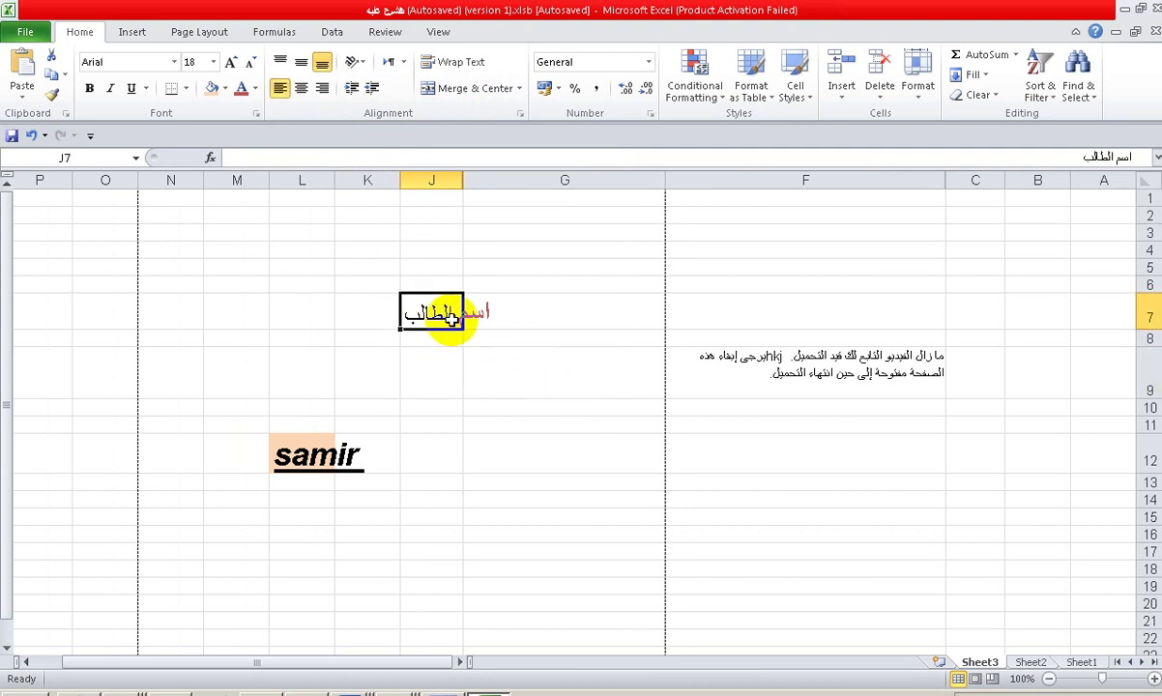
click(461, 64)
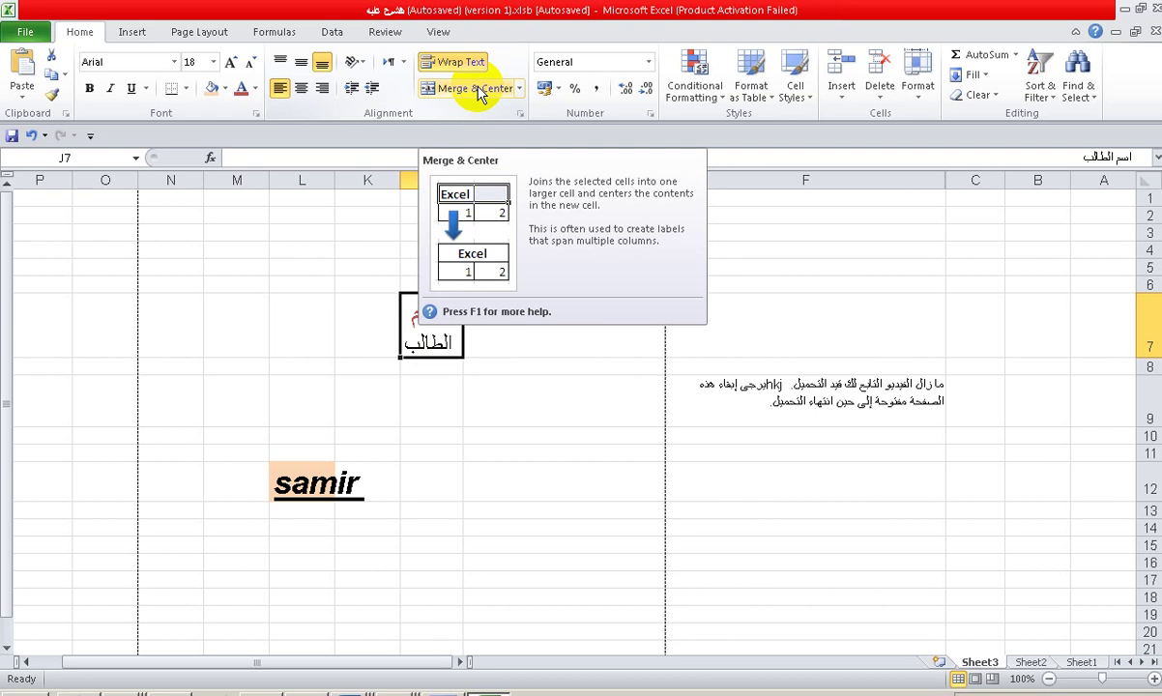
Step: Merge K7 and J7 with Merge & Center, centring the label on one line
click(370, 320)
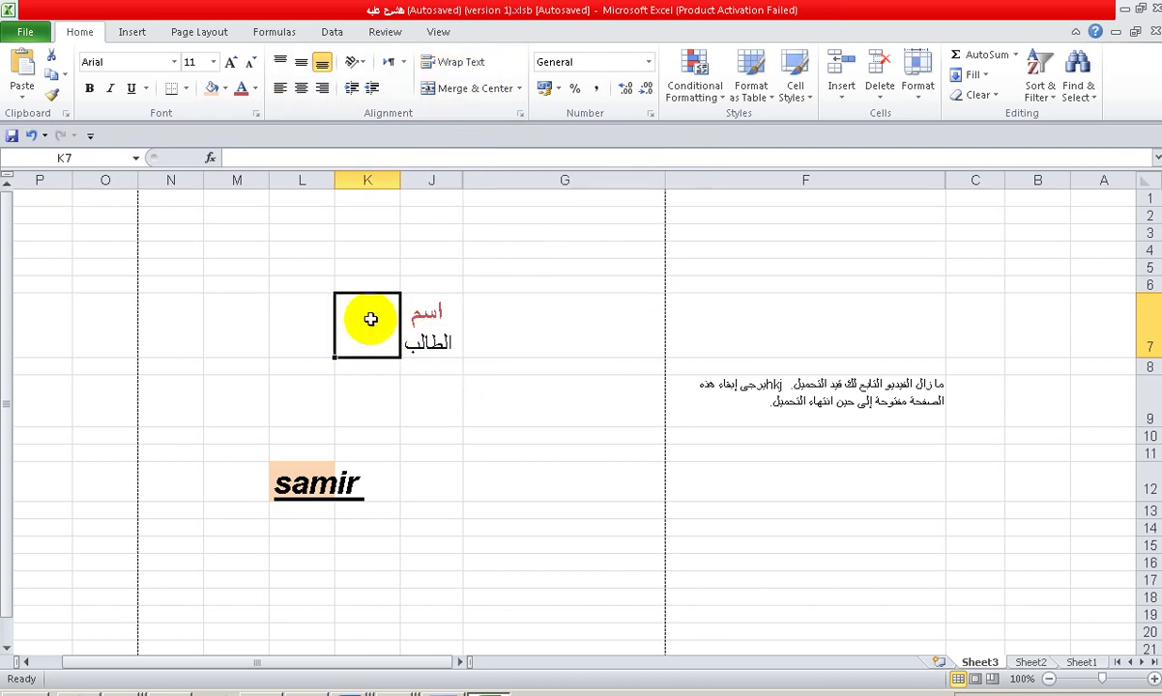
drag(368, 319, 404, 317)
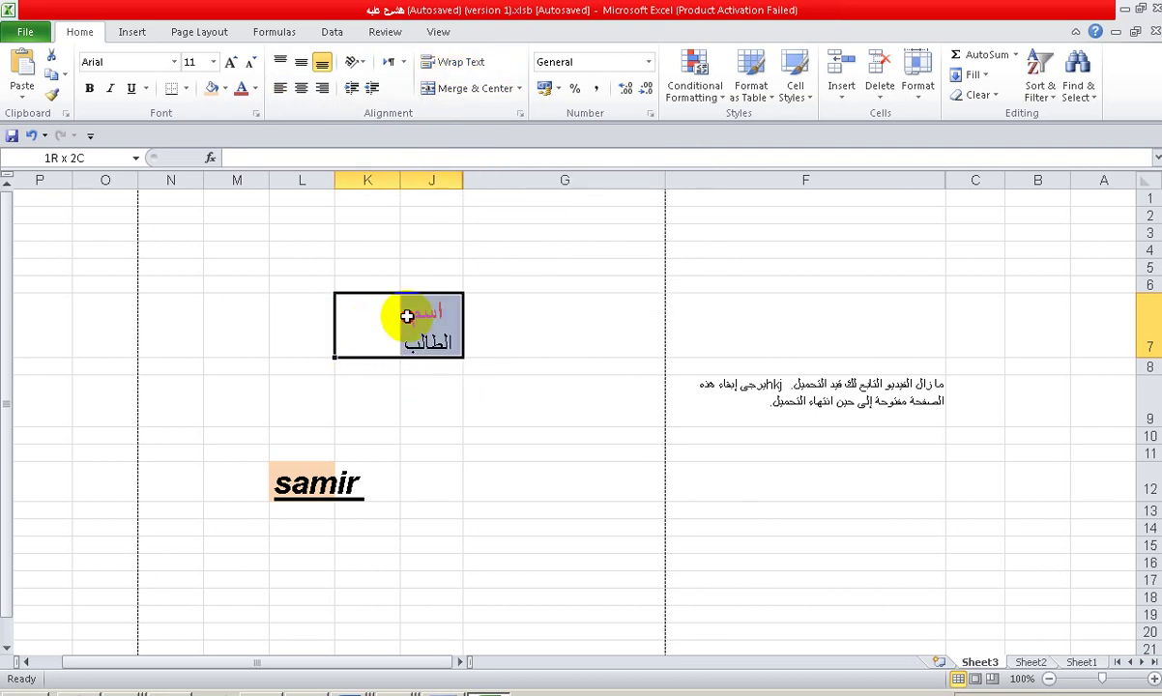
click(458, 90)
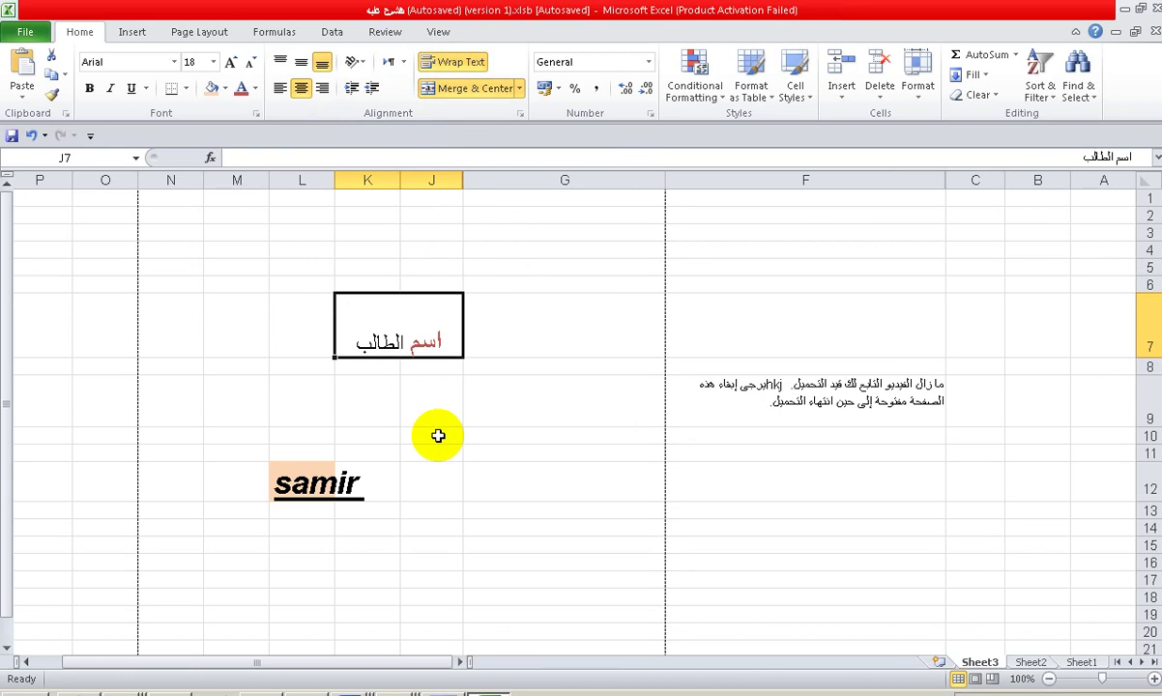
click(438, 436)
click(421, 329)
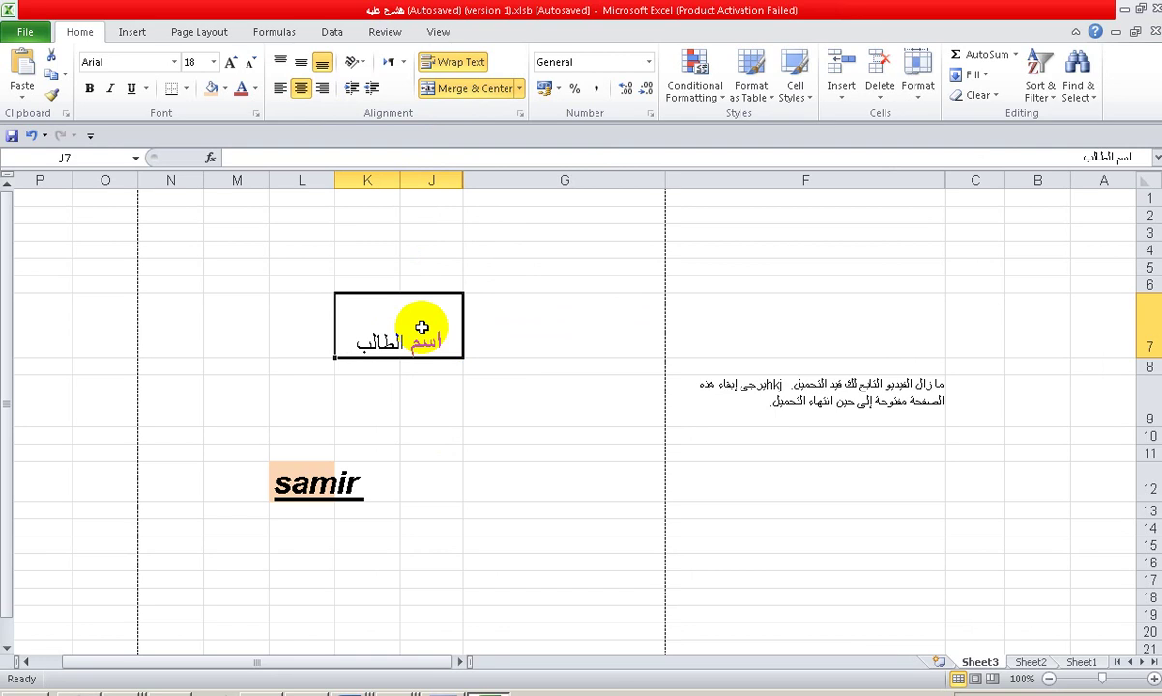
click(817, 450)
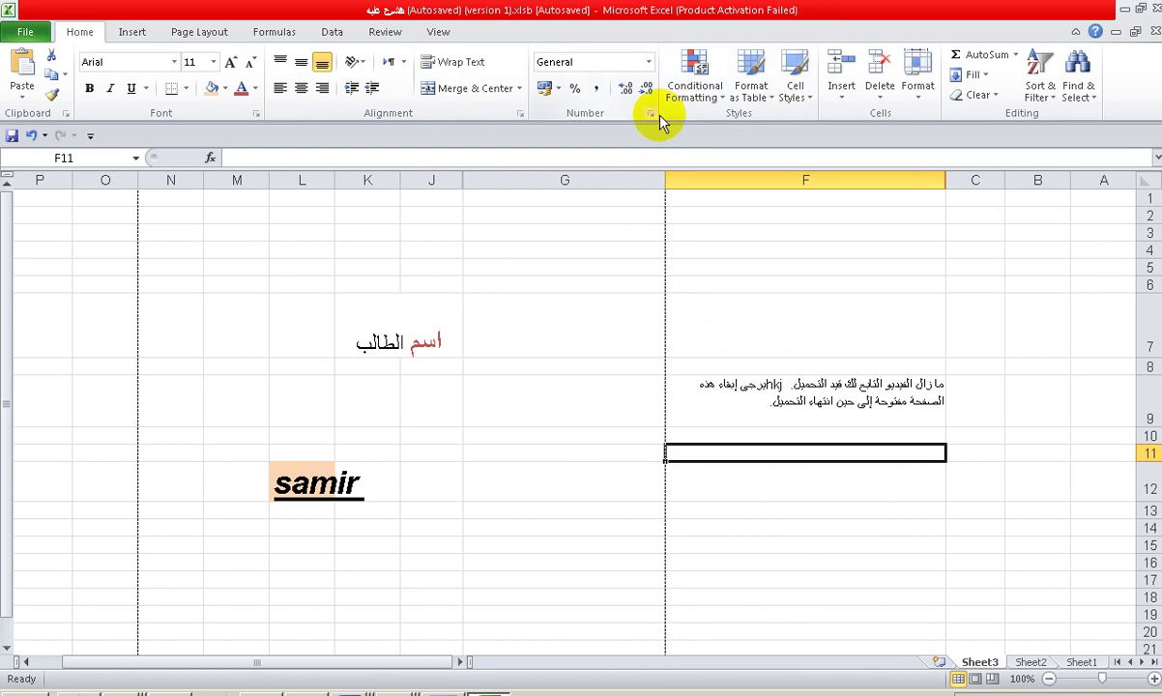
Step: Switch to Sheet1 and scroll up to the top of it
click(1075, 663)
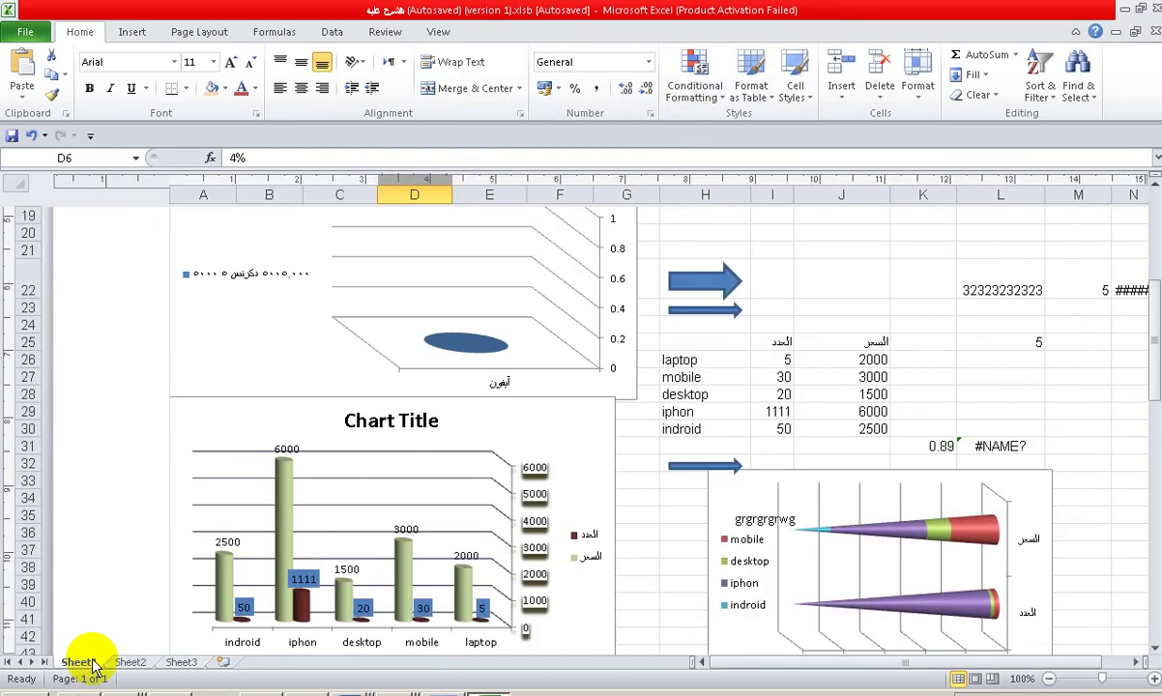
scroll(672, 322, up, 6)
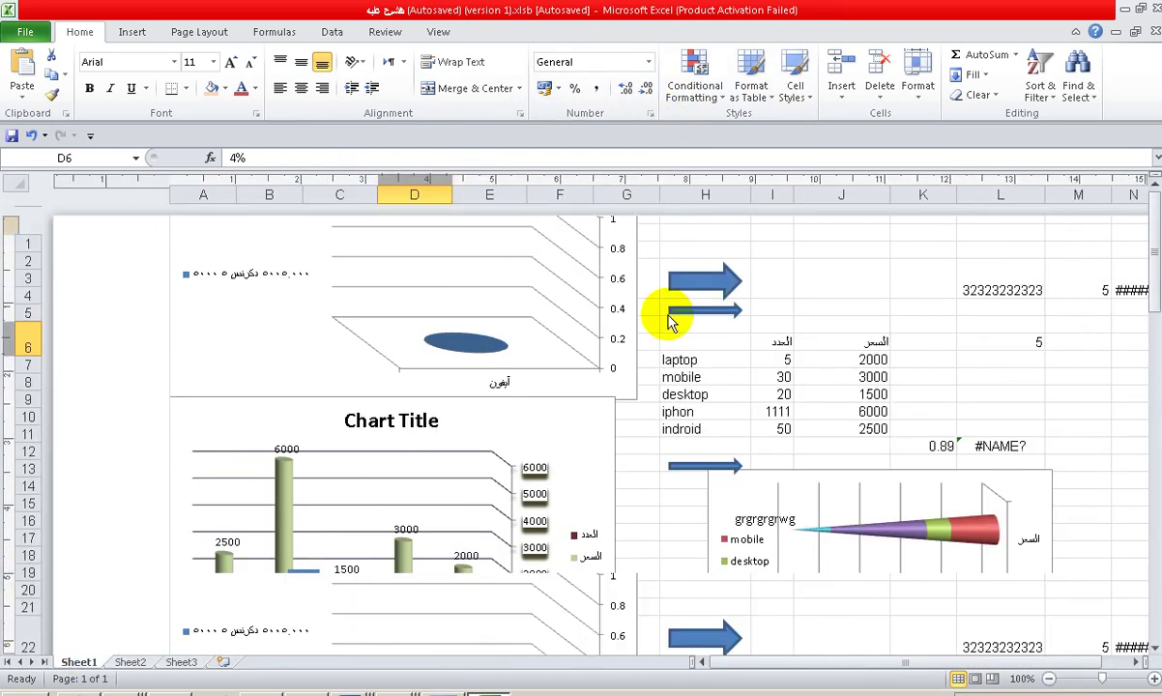
drag(798, 664, 825, 674)
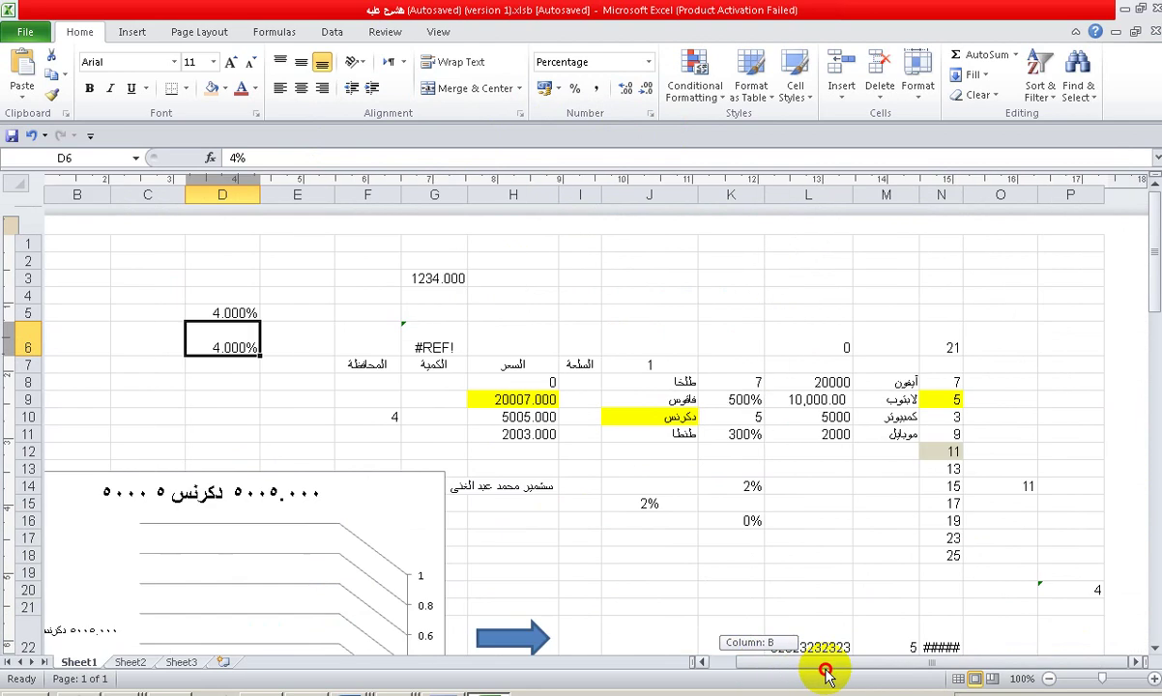
Step: Preview D6 in General and Number formats without changing it, then select N8:N18
click(652, 116)
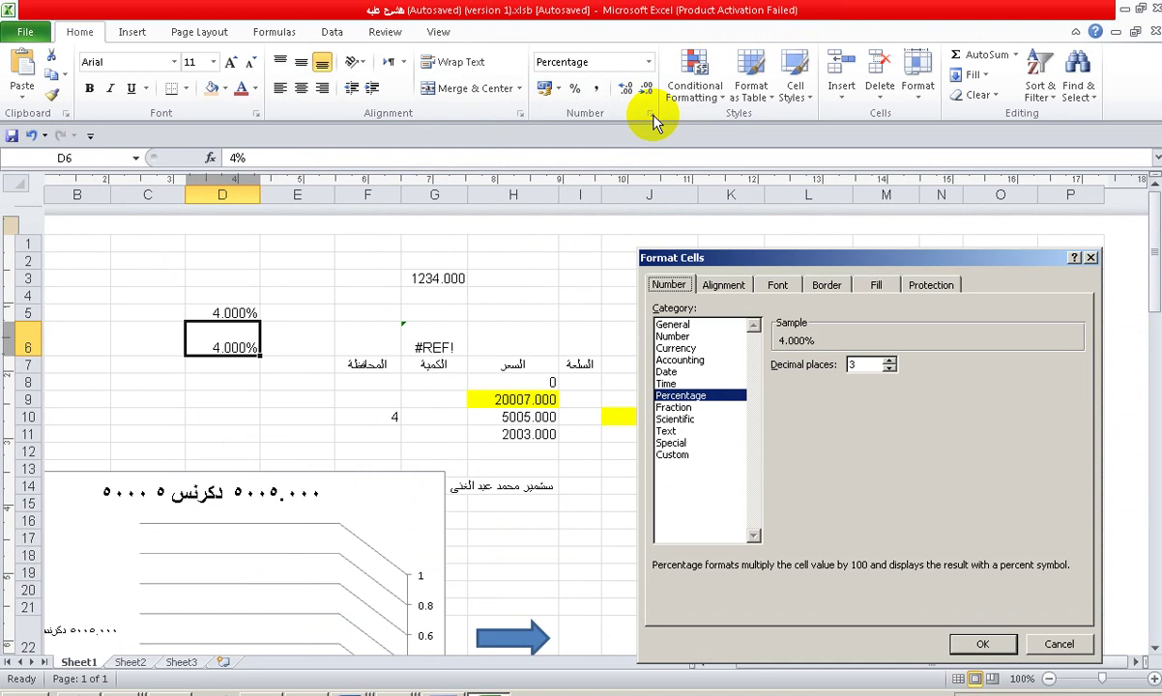
click(673, 325)
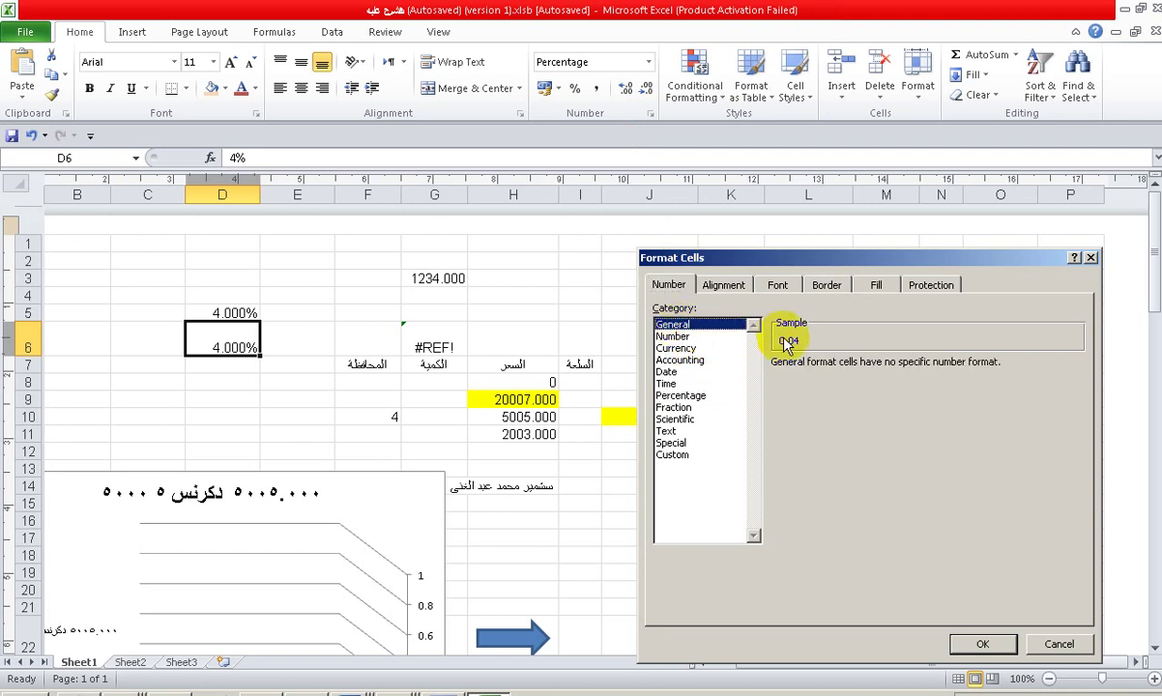
click(677, 337)
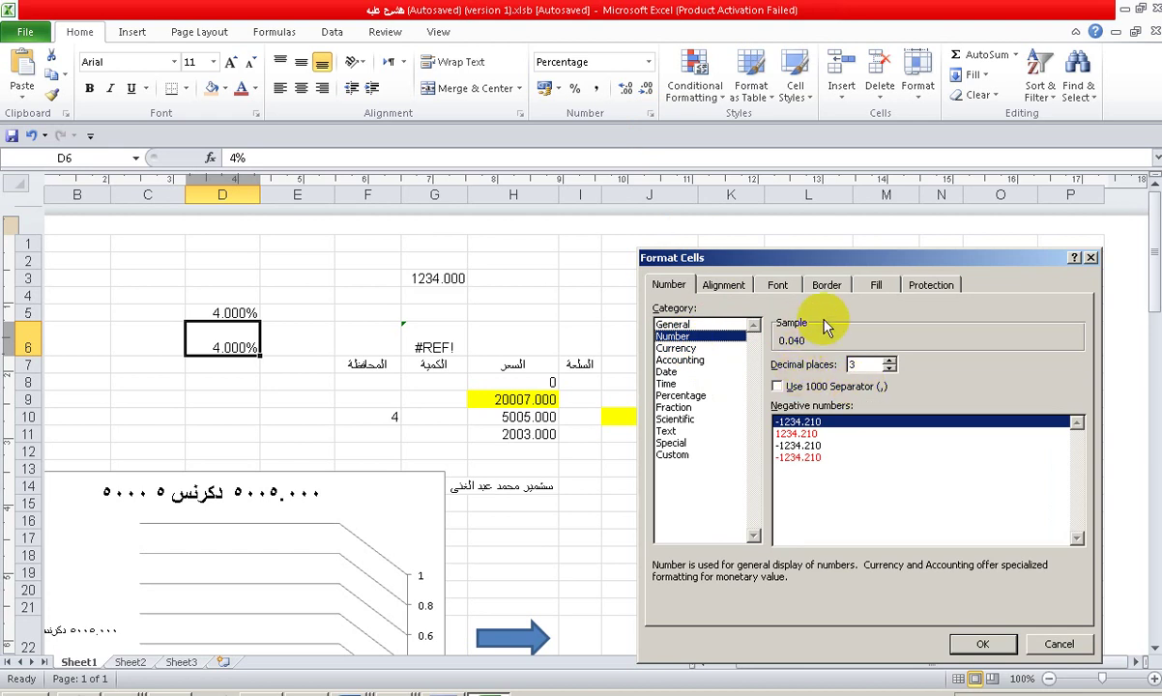
click(1091, 257)
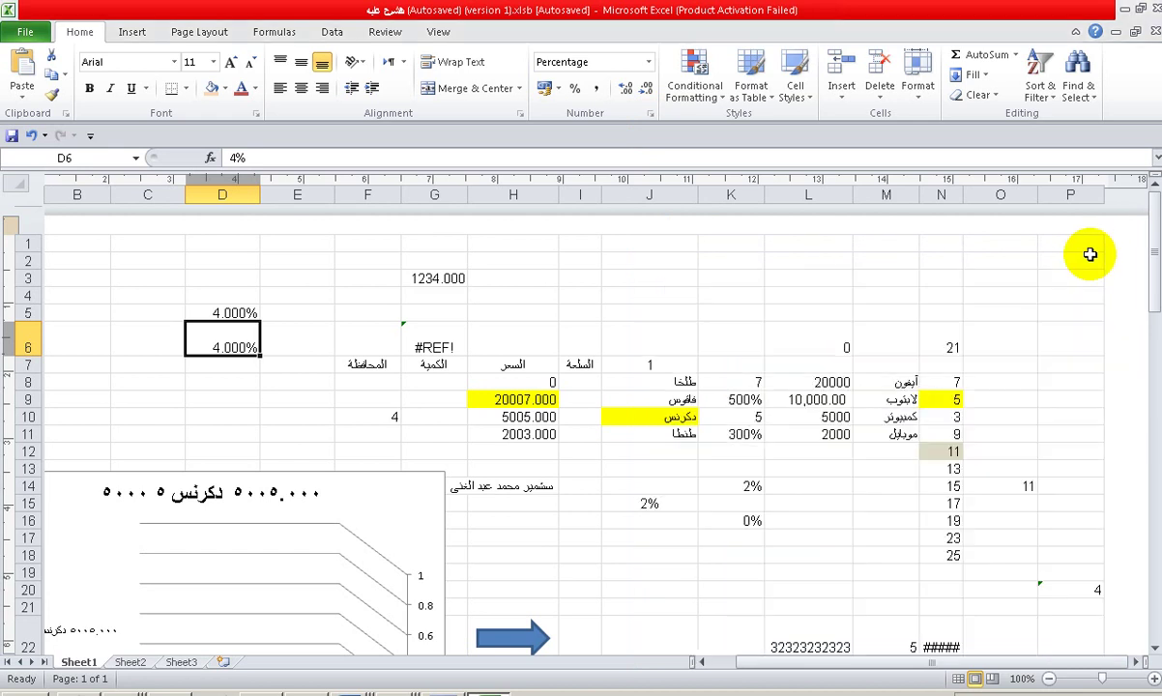
drag(954, 381, 945, 553)
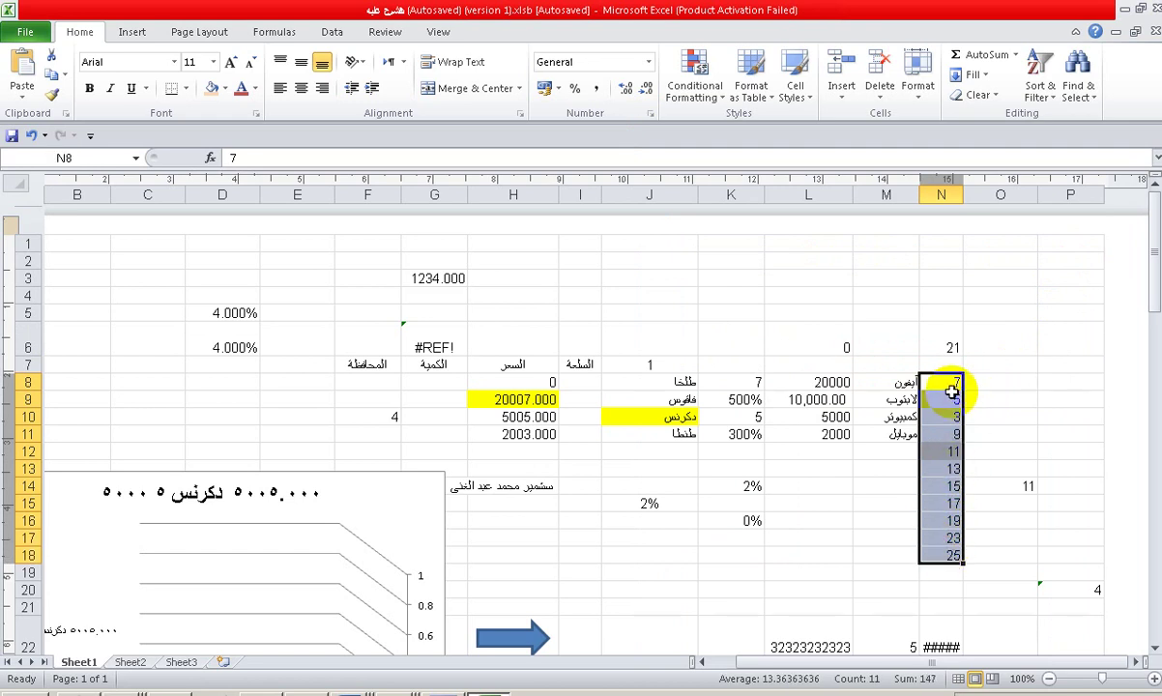
Step: Apply the Number format with 4 decimal places to N8:N18
click(651, 118)
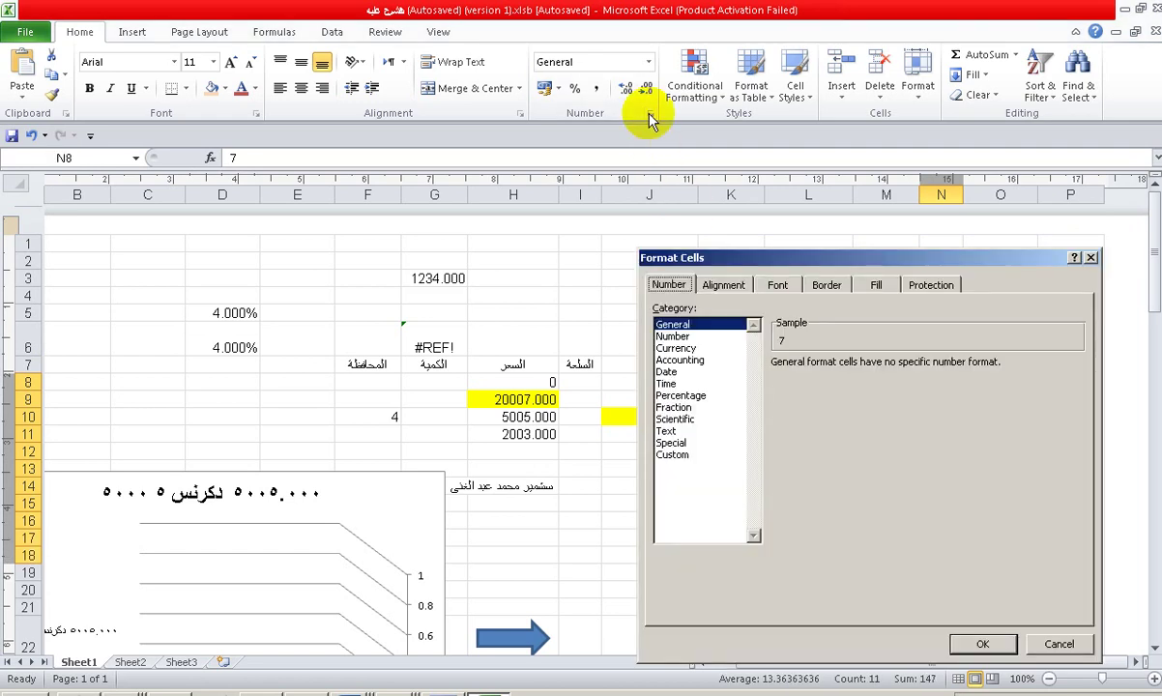
drag(695, 259, 336, 225)
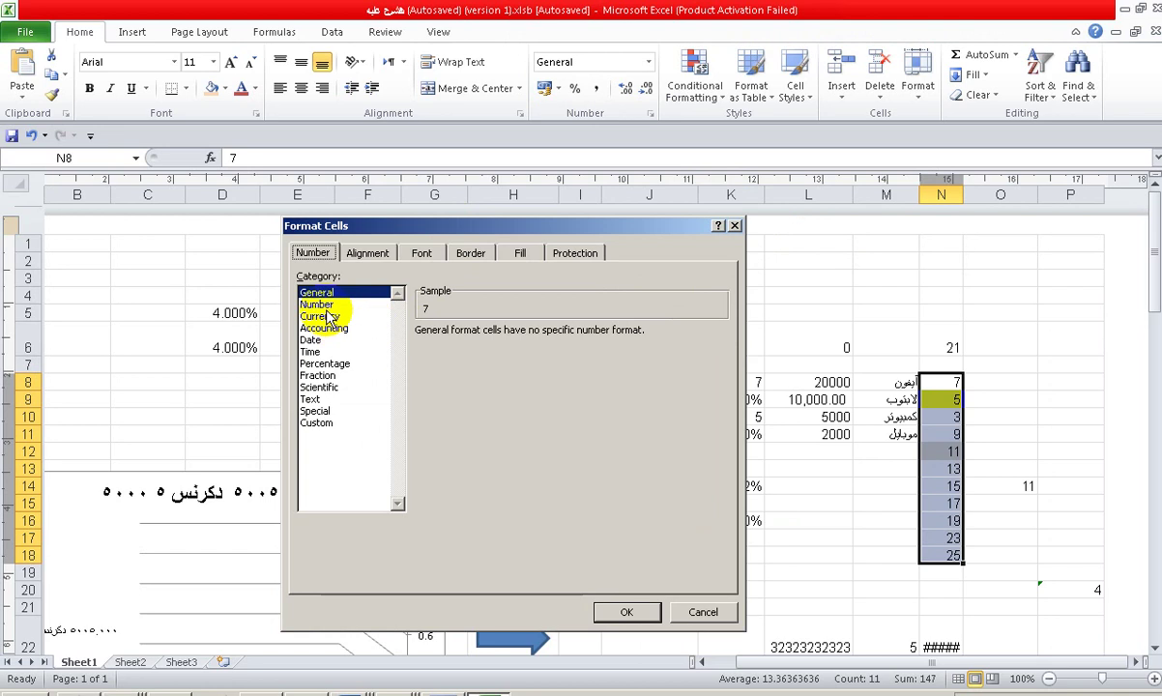
click(329, 304)
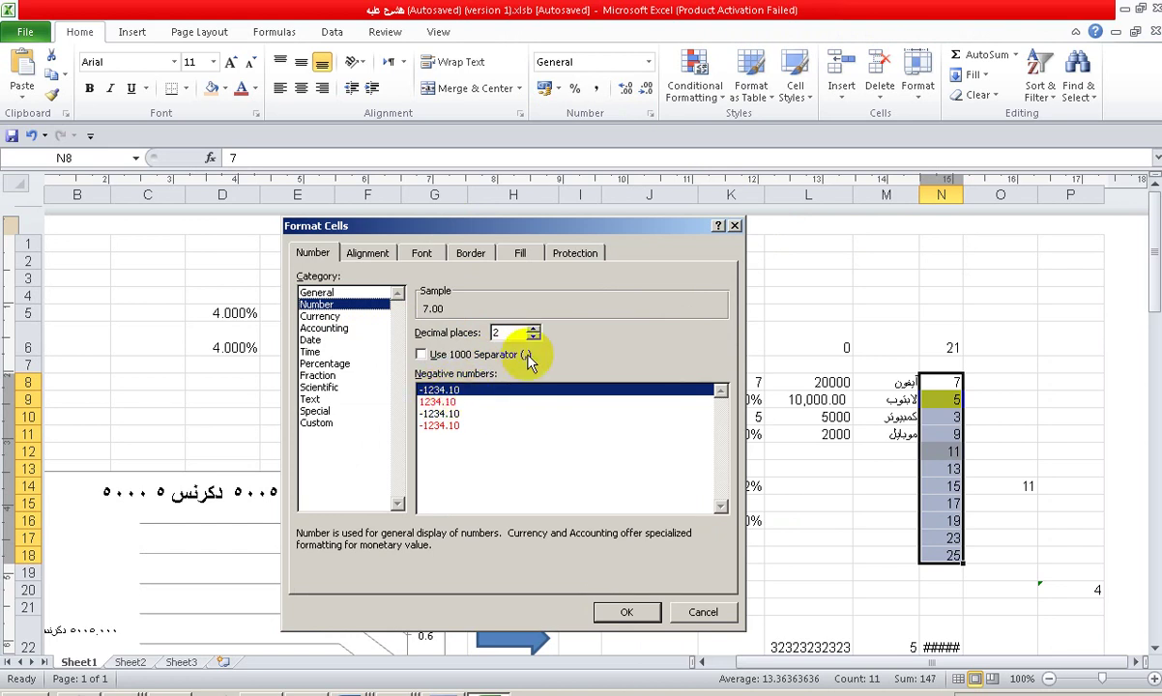
click(533, 327)
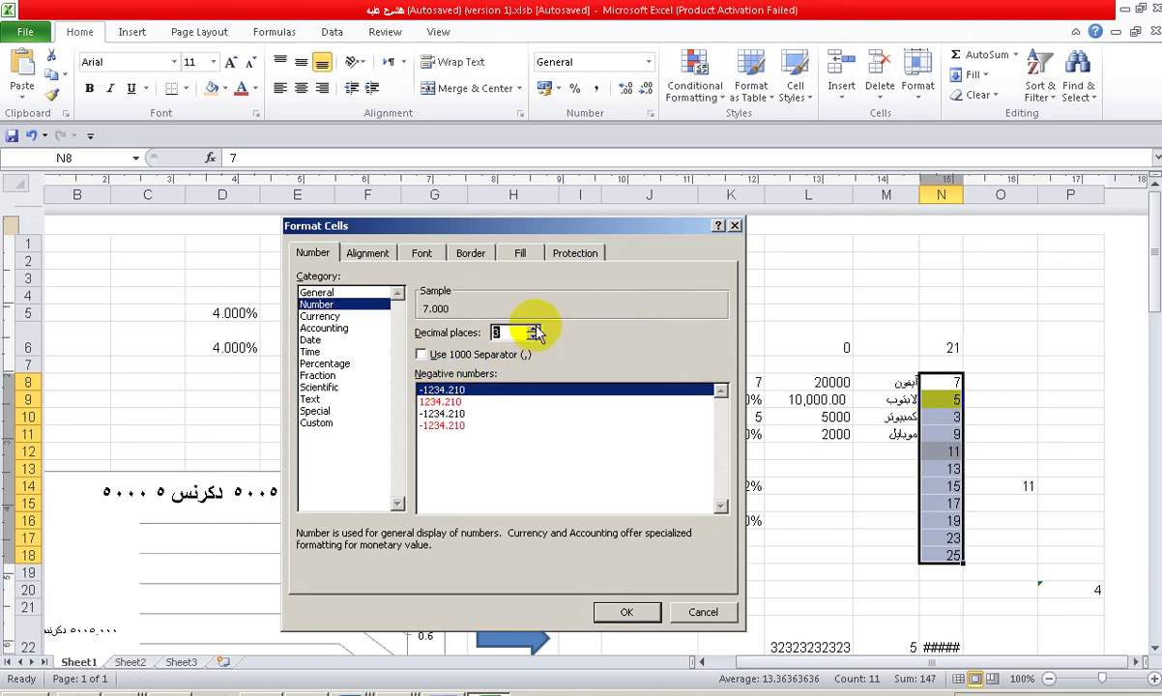
click(533, 328)
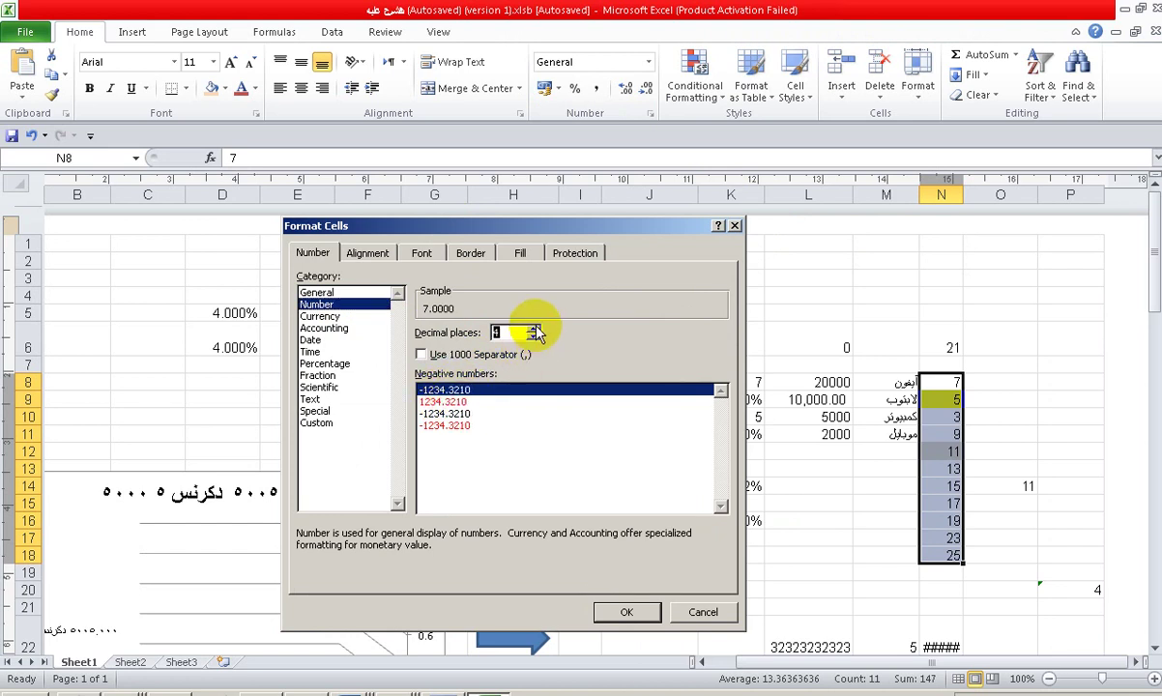
click(619, 612)
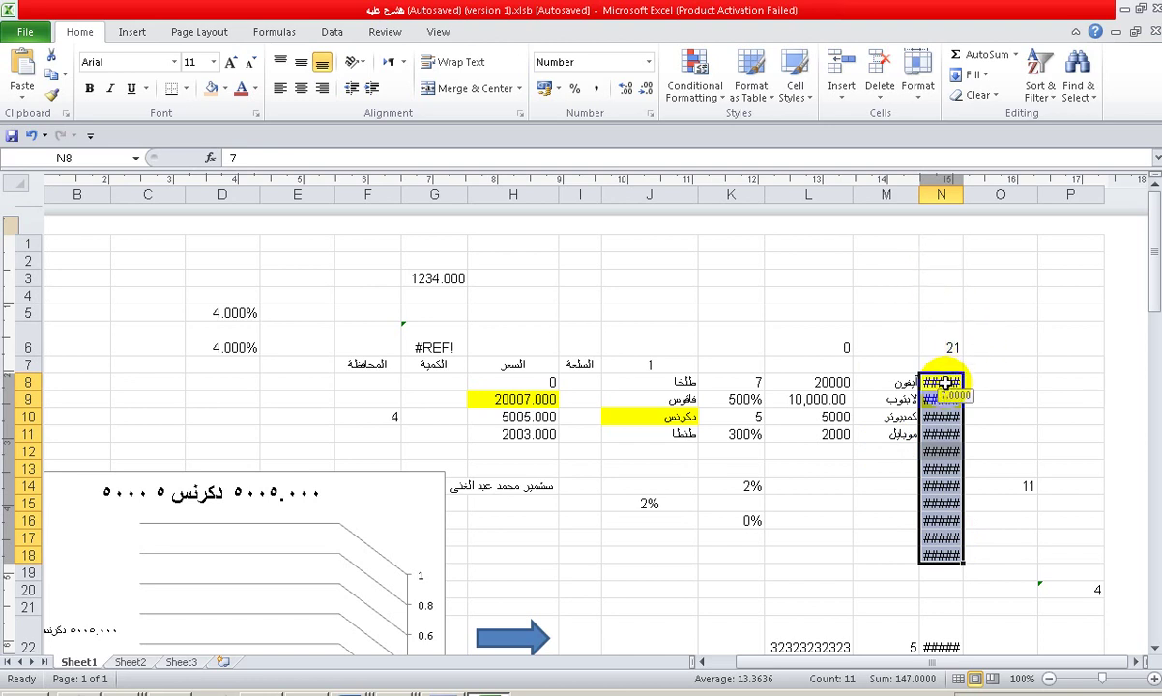
mouse_move(964, 194)
mouse_down()
mouse_move(1034, 194)
mouse_move(920, 194)
mouse_up()
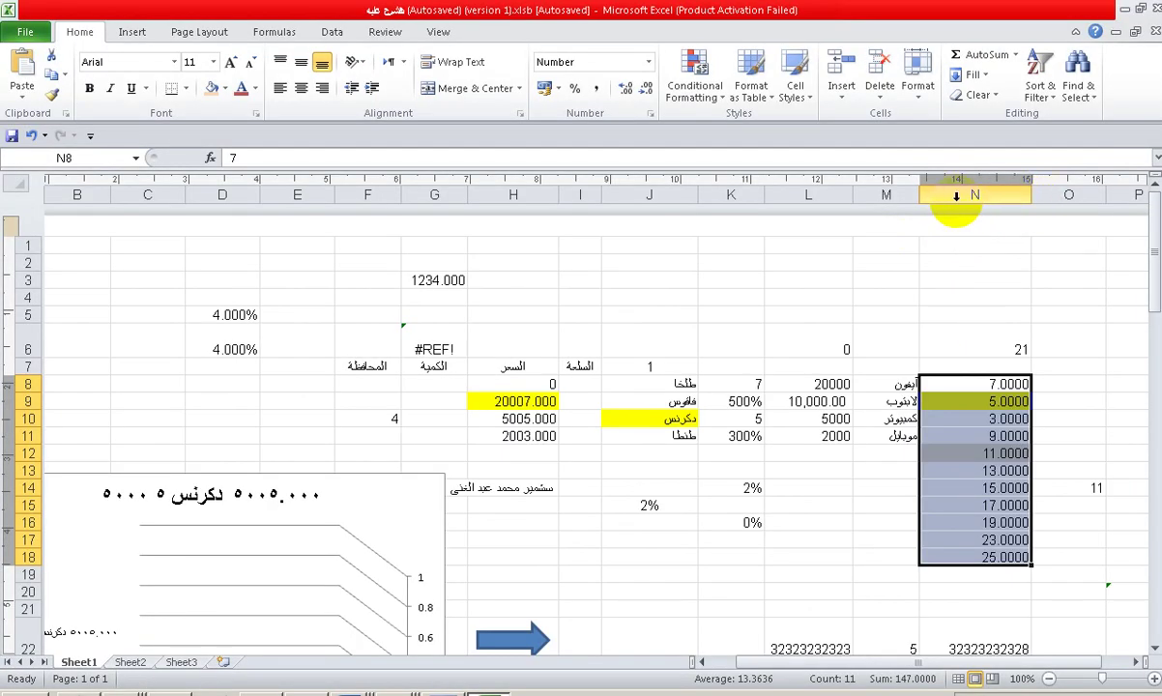
drag(919, 191, 953, 208)
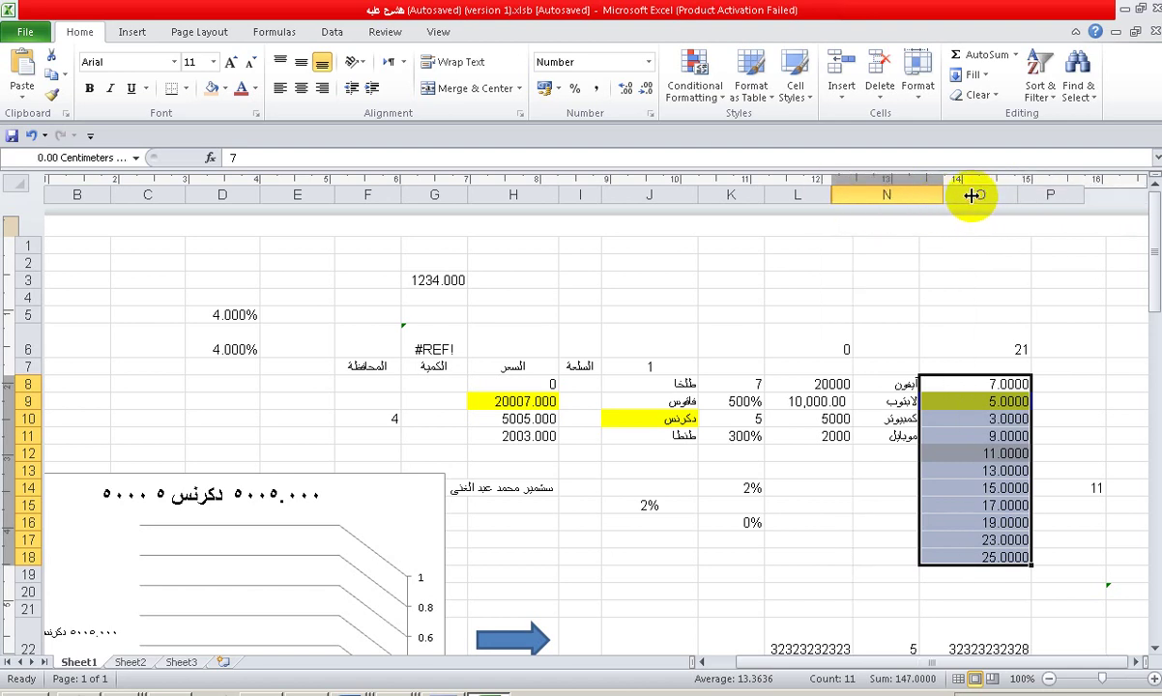
drag(953, 208, 986, 196)
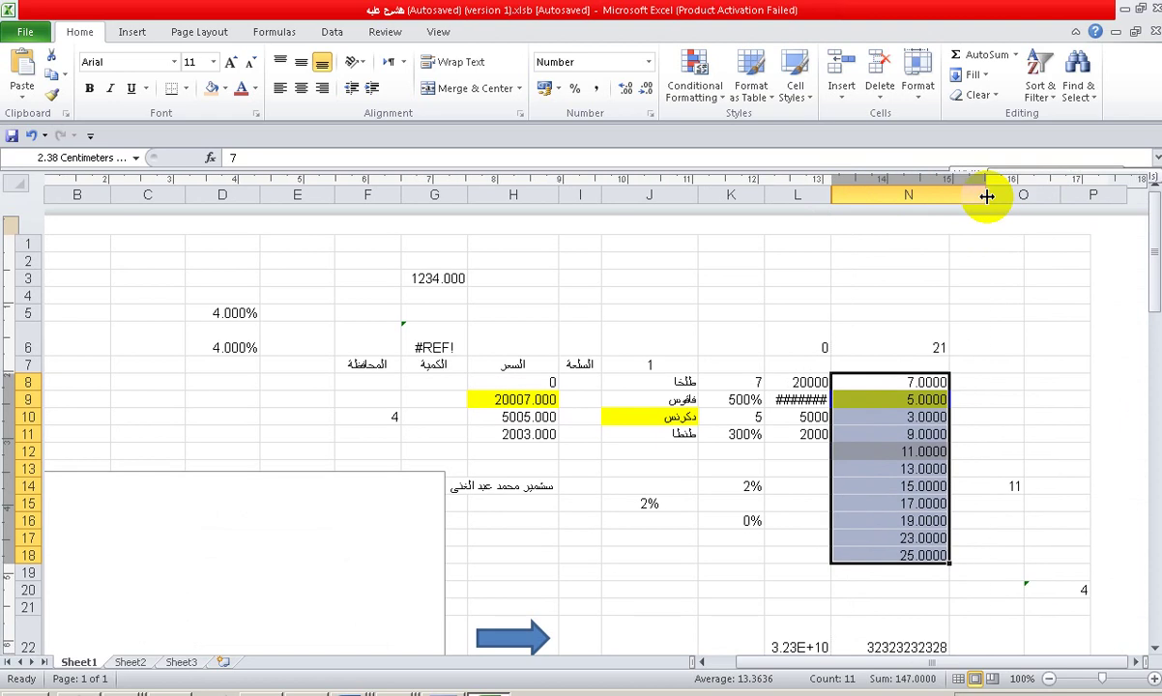
mouse_move(987, 196)
mouse_down()
mouse_move(917, 192)
mouse_move(1012, 194)
mouse_move(882, 193)
mouse_move(982, 197)
mouse_up()
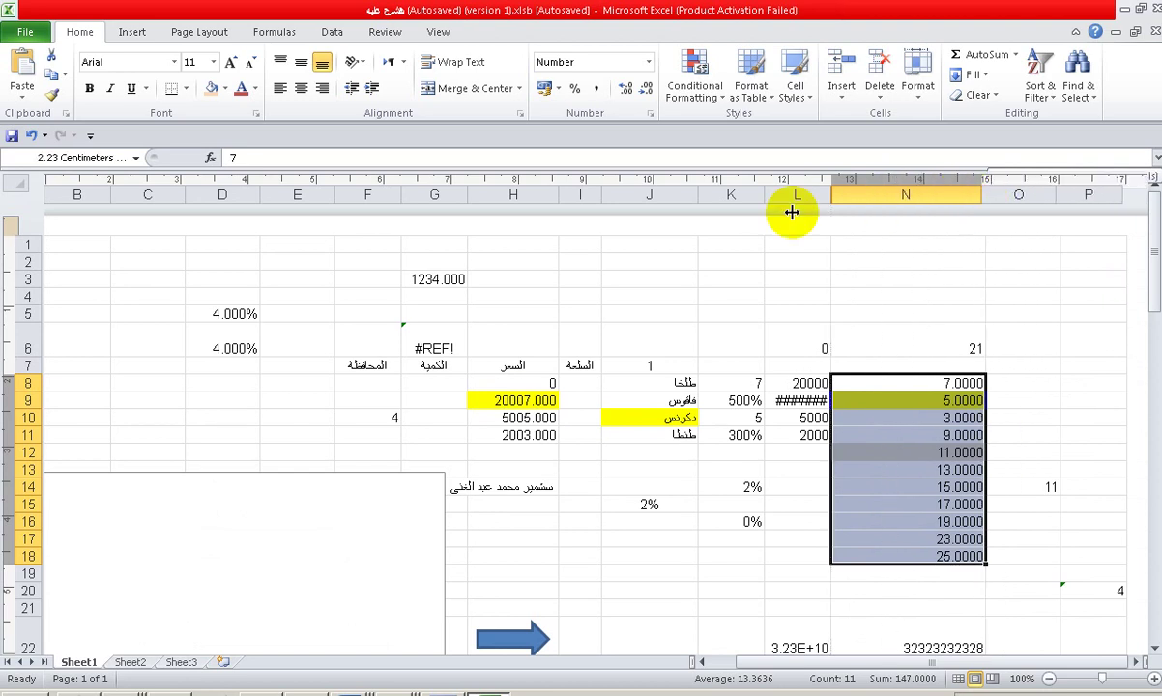
click(29, 335)
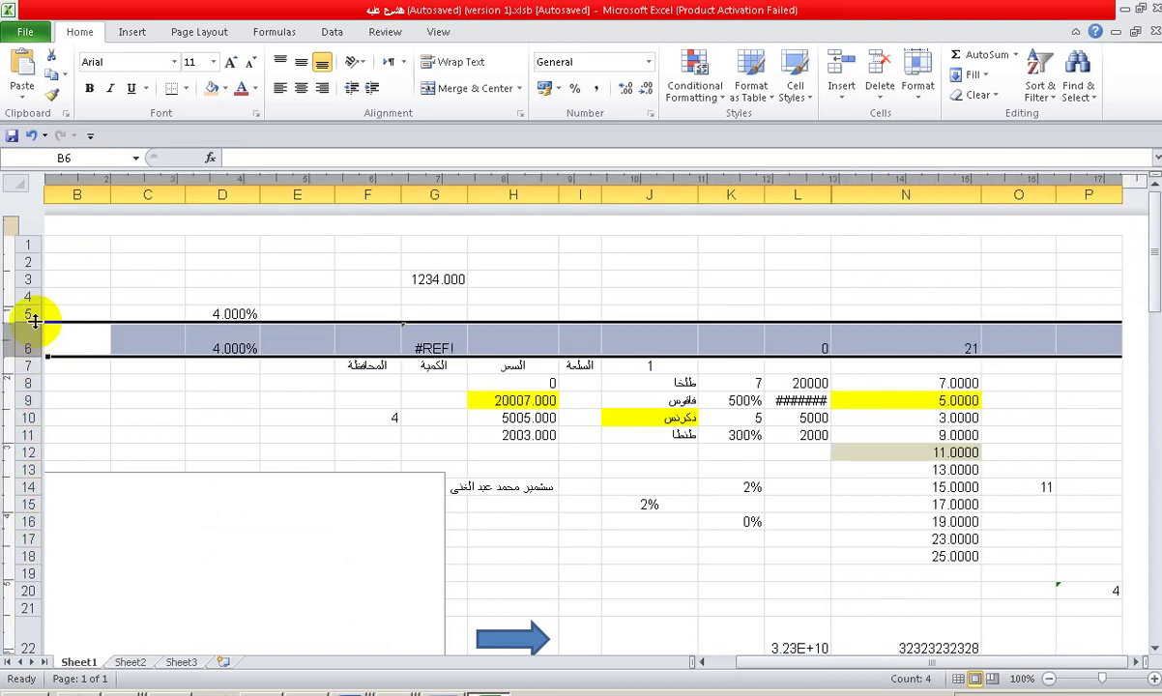
mouse_move(35, 321)
mouse_down()
mouse_move(52, 259)
mouse_move(30, 336)
mouse_move(217, 338)
mouse_up()
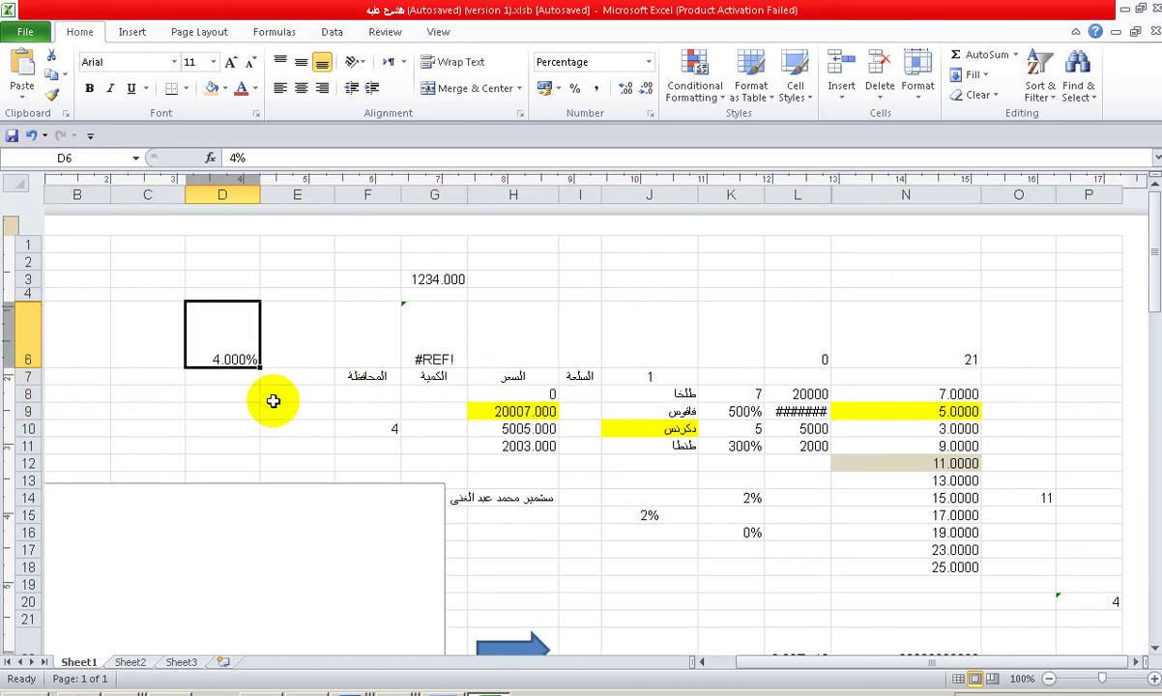
click(29, 334)
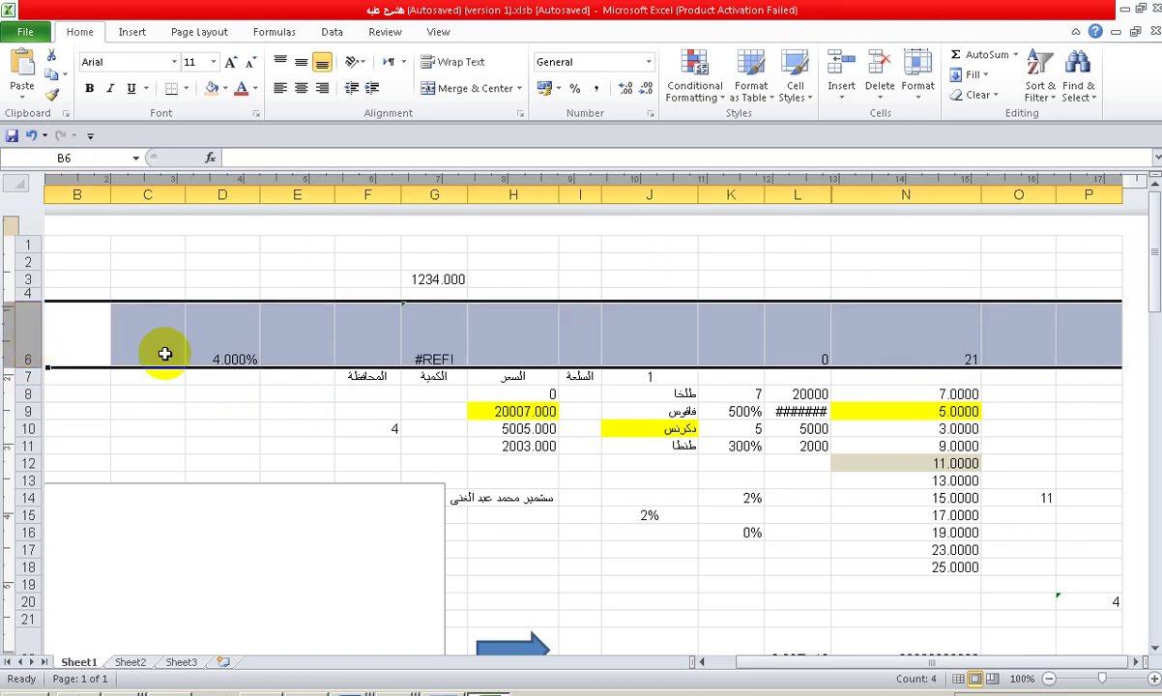
click(870, 391)
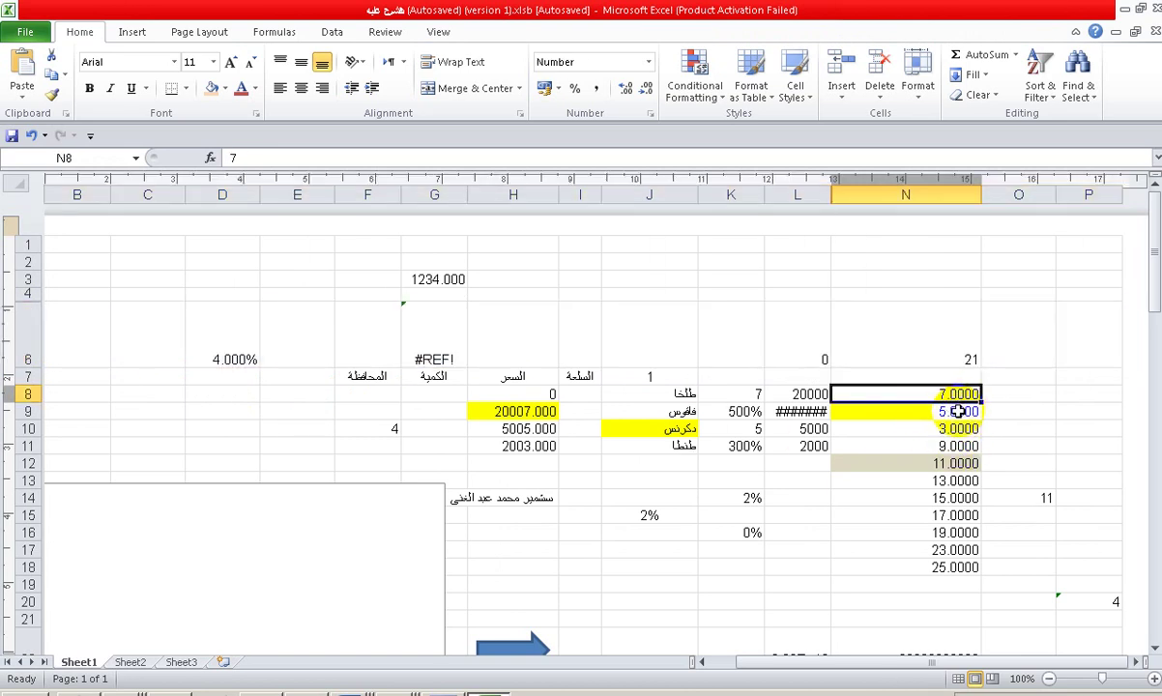
Step: Format N8 as Currency with the $ English (Australia) symbol, showing $7.0000
click(650, 113)
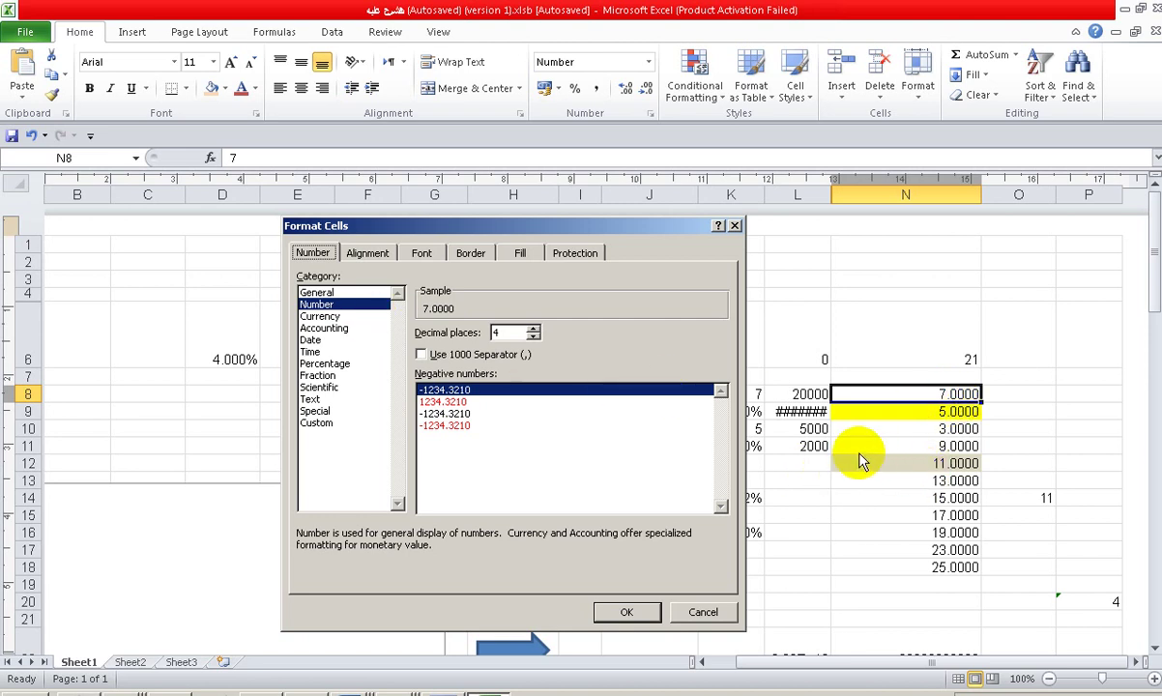
click(316, 319)
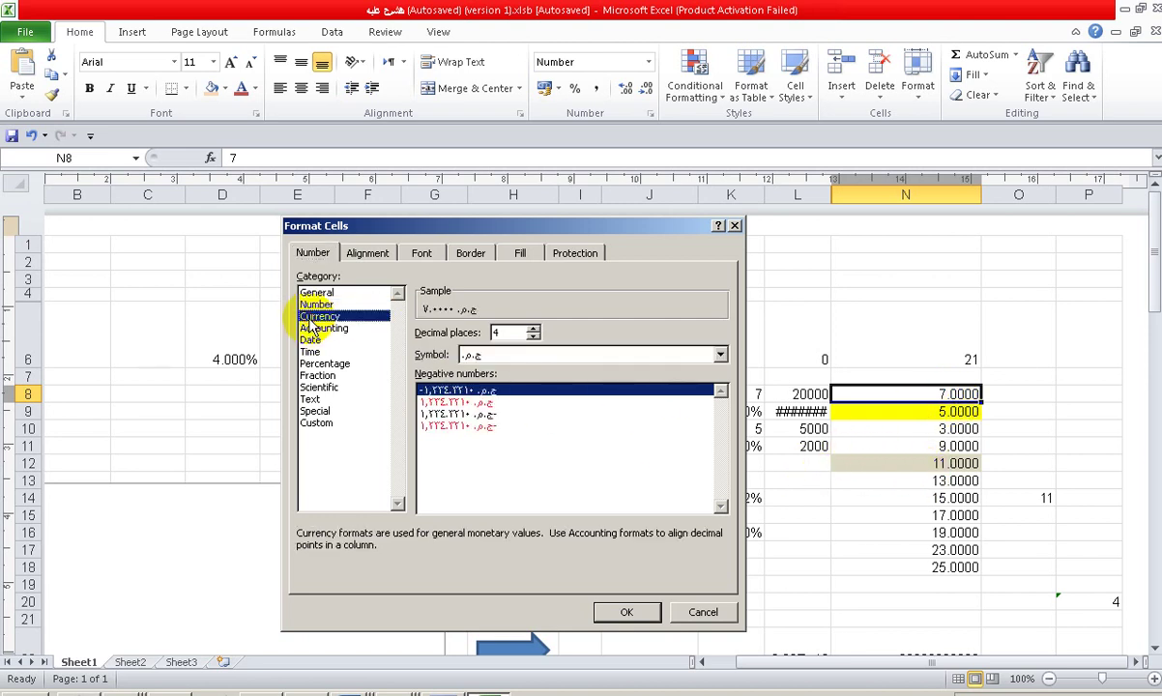
click(720, 354)
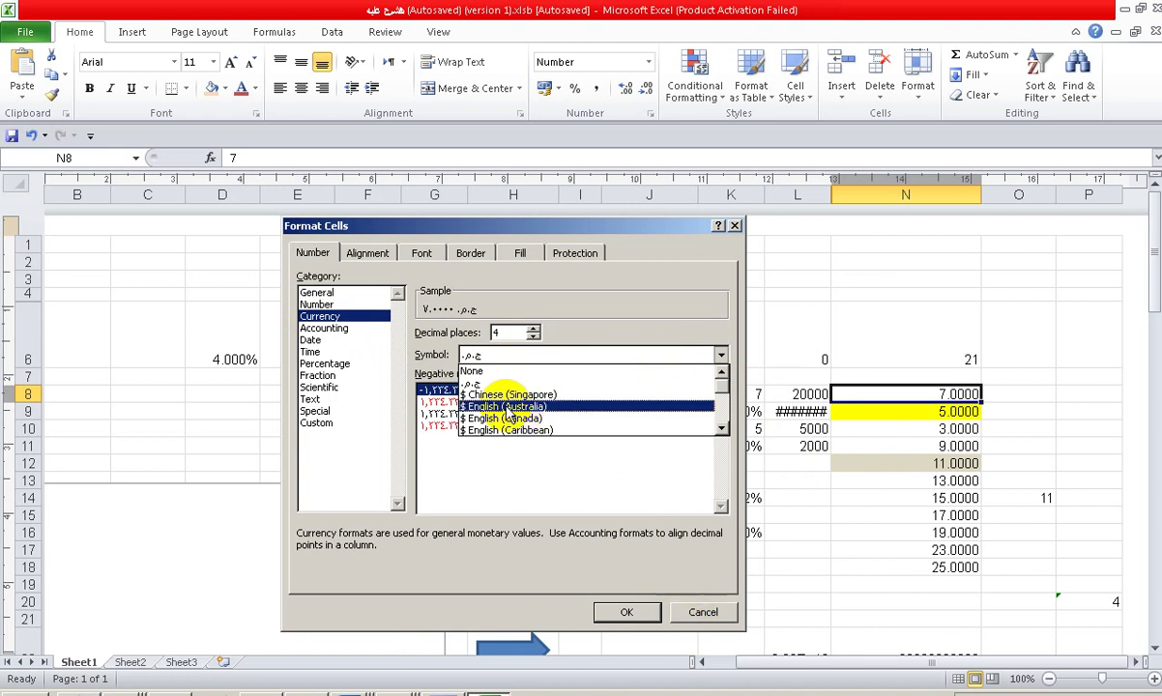
click(505, 406)
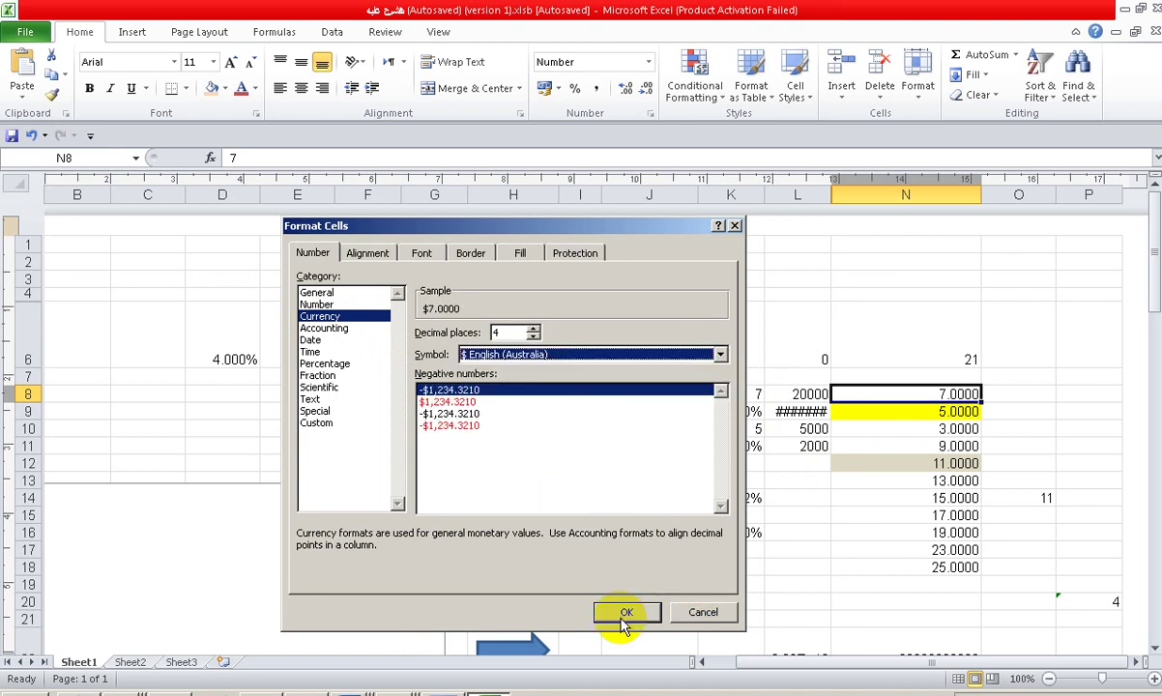
click(625, 611)
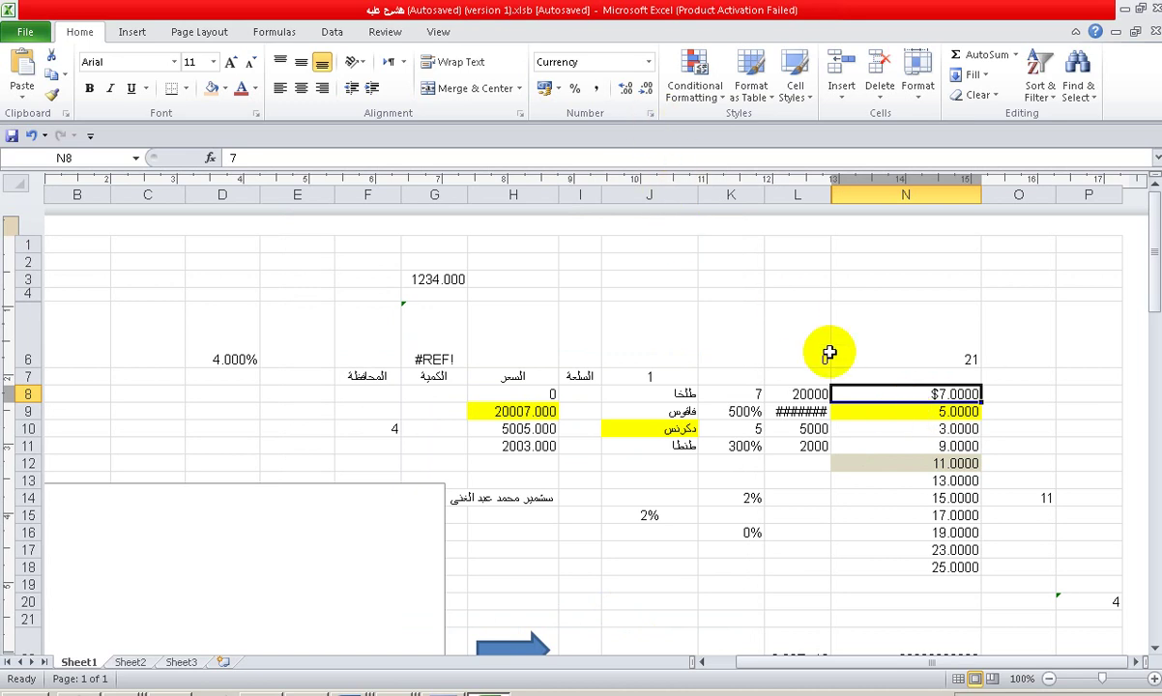
click(899, 416)
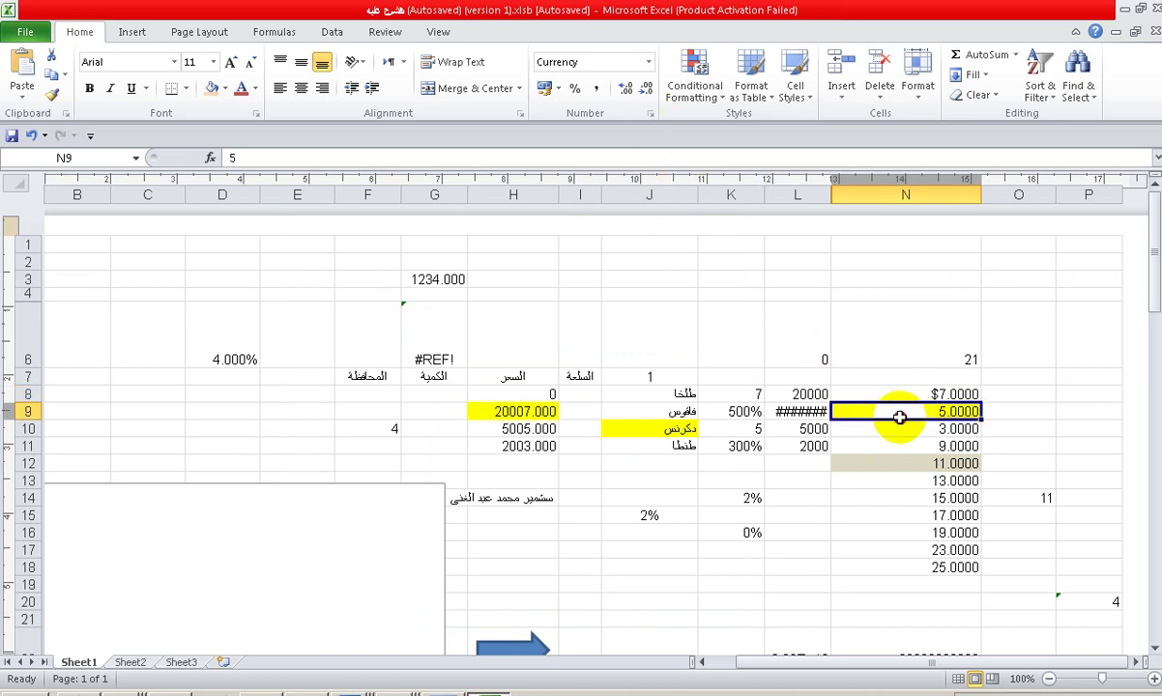
Step: Format N9 as a four-decimal percentage (500.0000%) with text tilted to 34 degrees
click(650, 113)
click(376, 340)
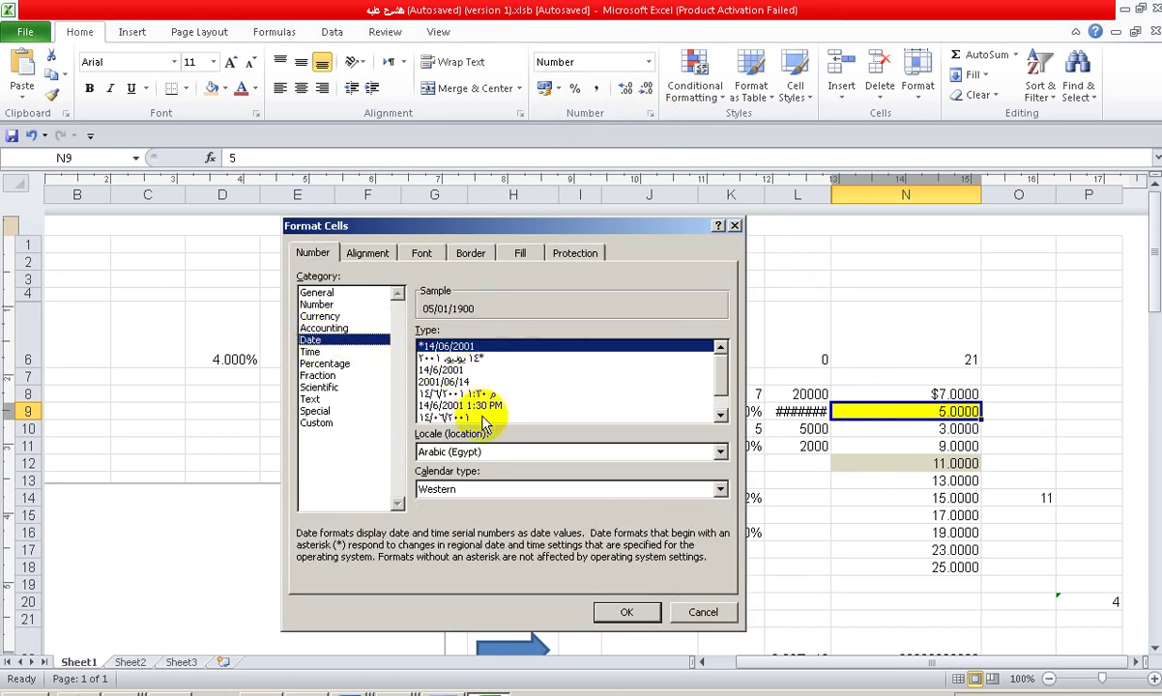
click(309, 345)
click(310, 352)
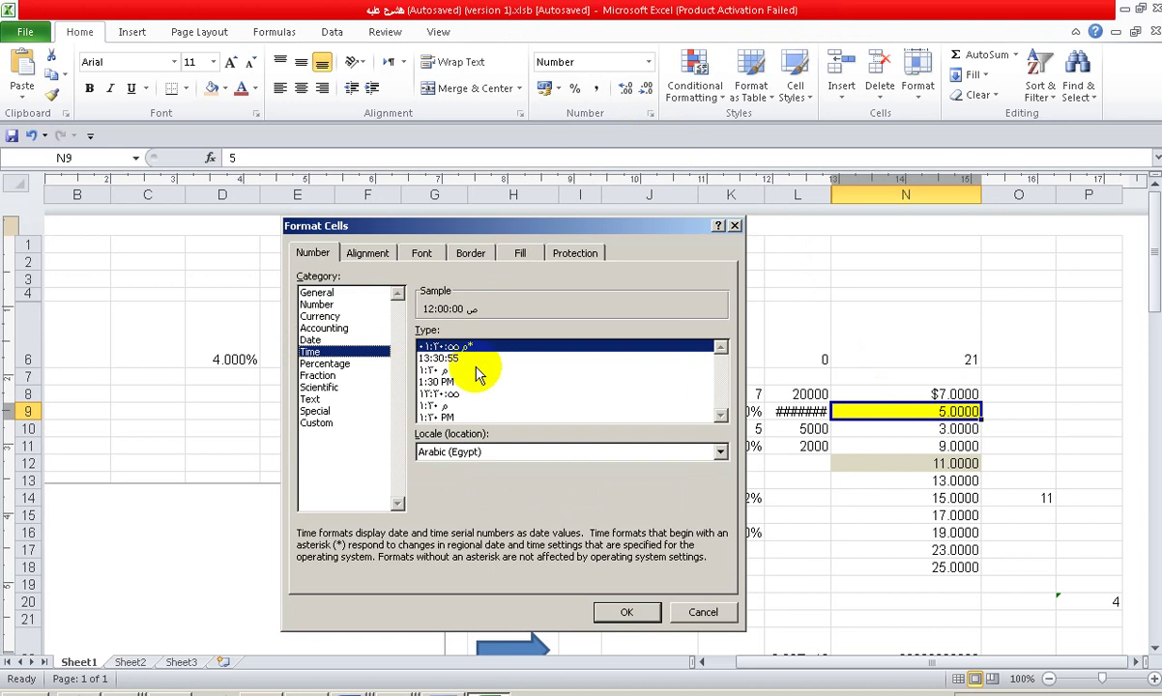
click(329, 365)
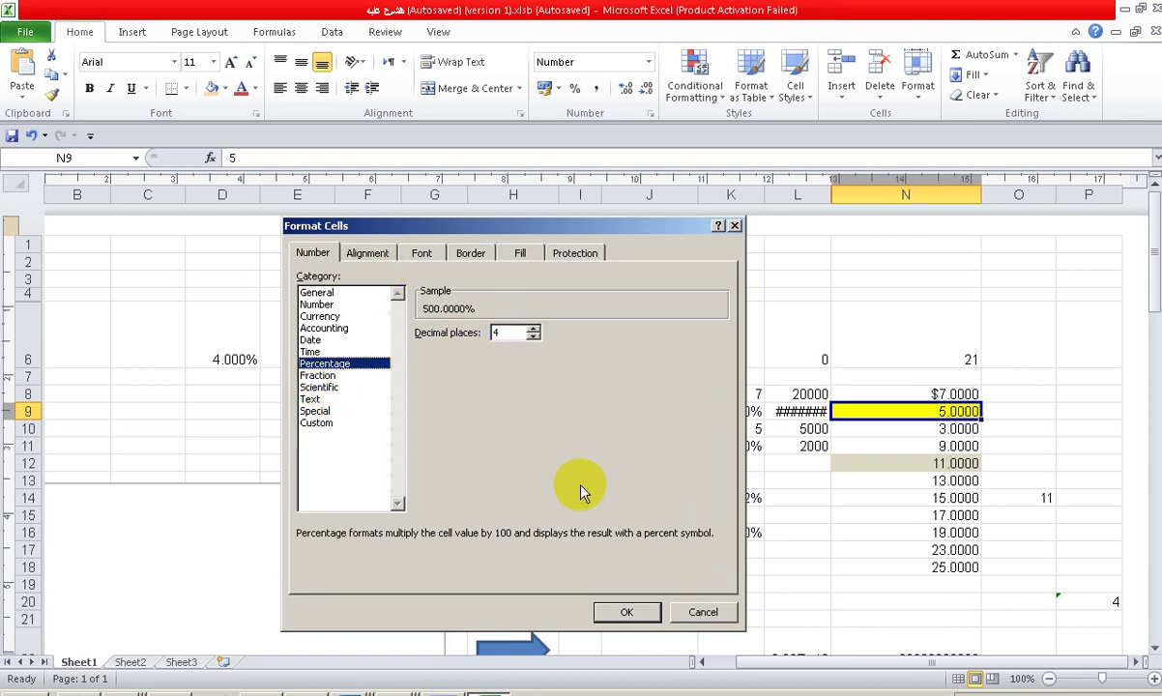
click(380, 257)
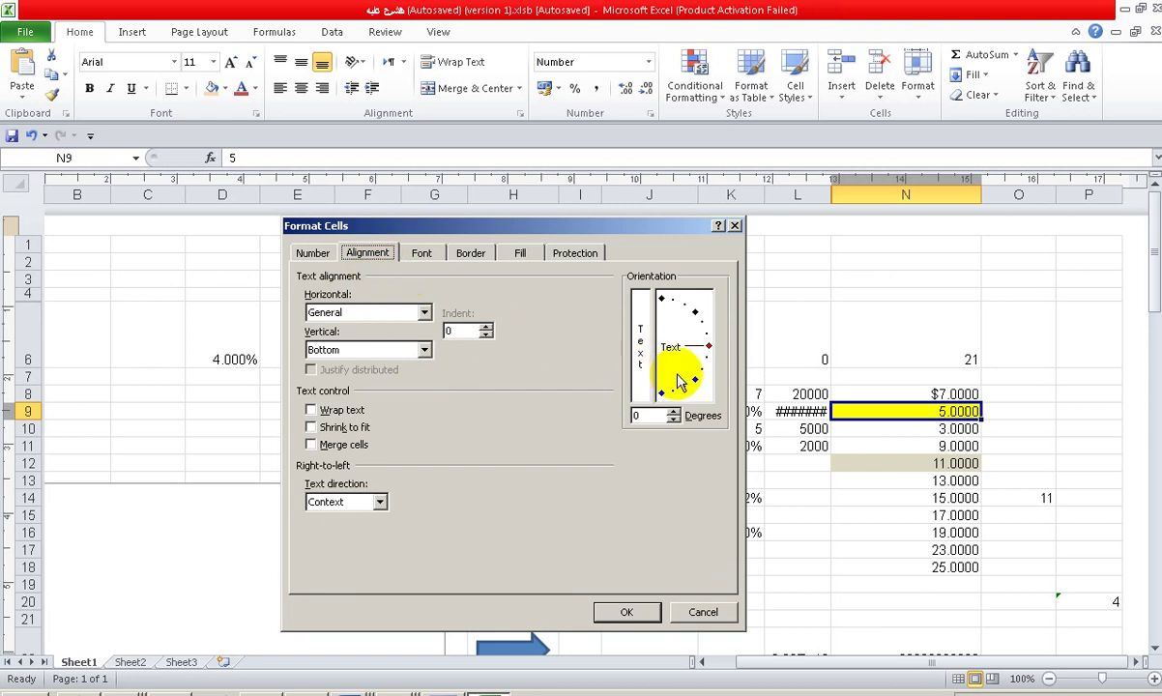
click(672, 411)
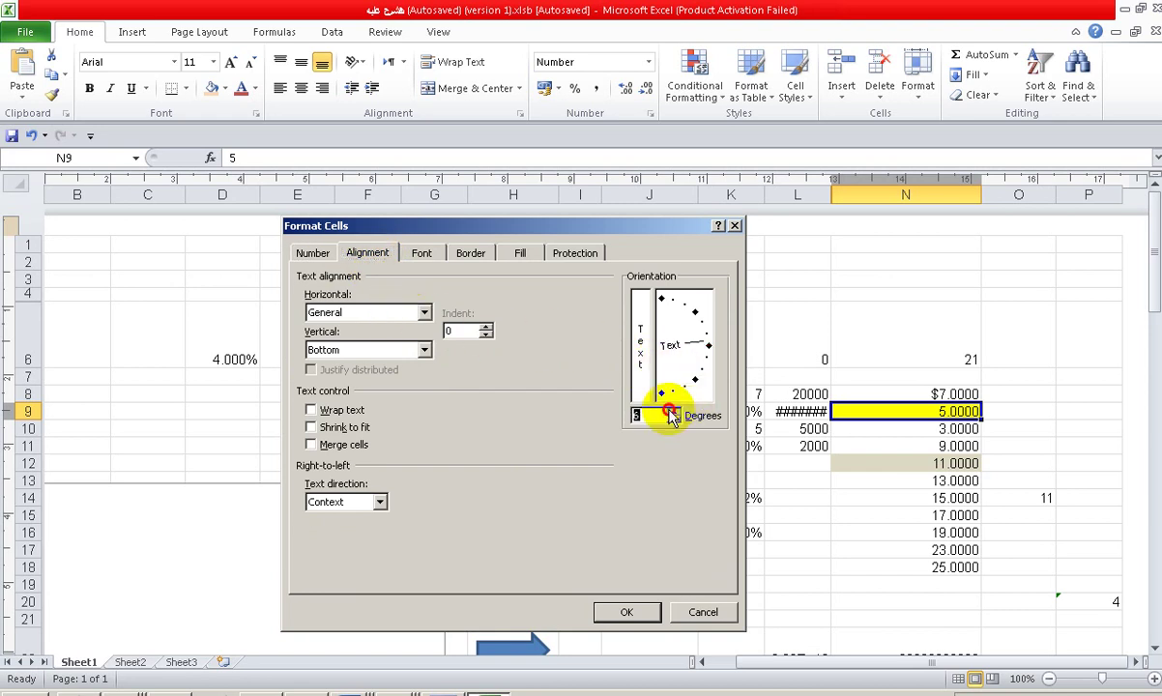
click(625, 616)
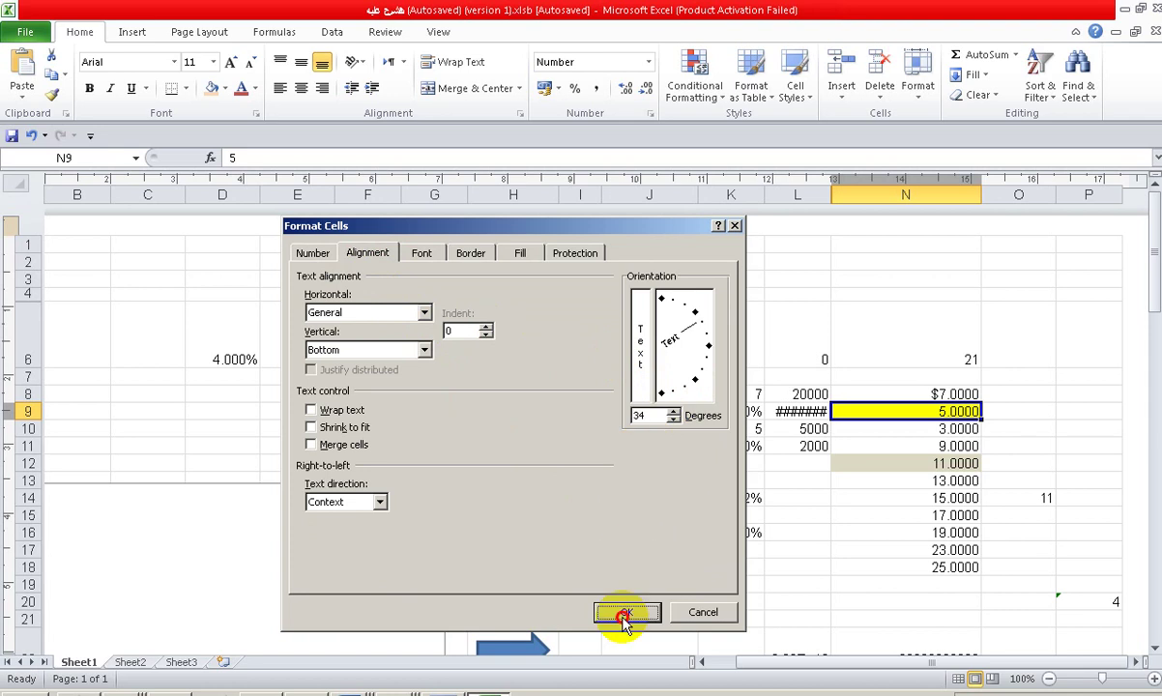
click(621, 617)
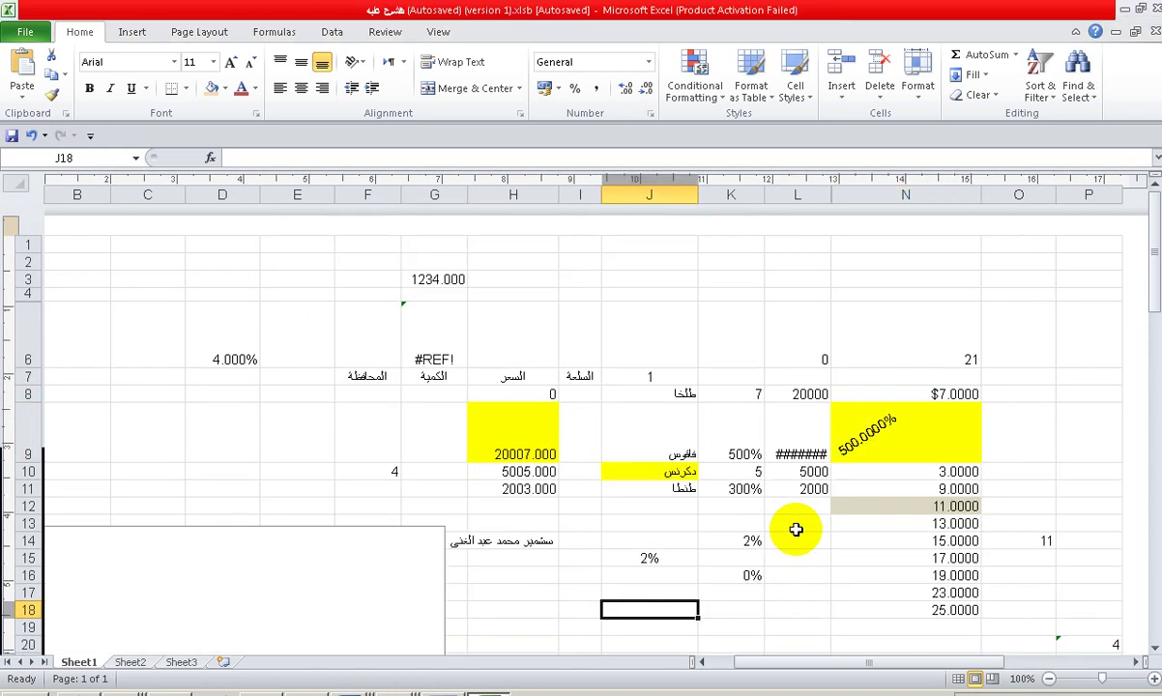
click(650, 113)
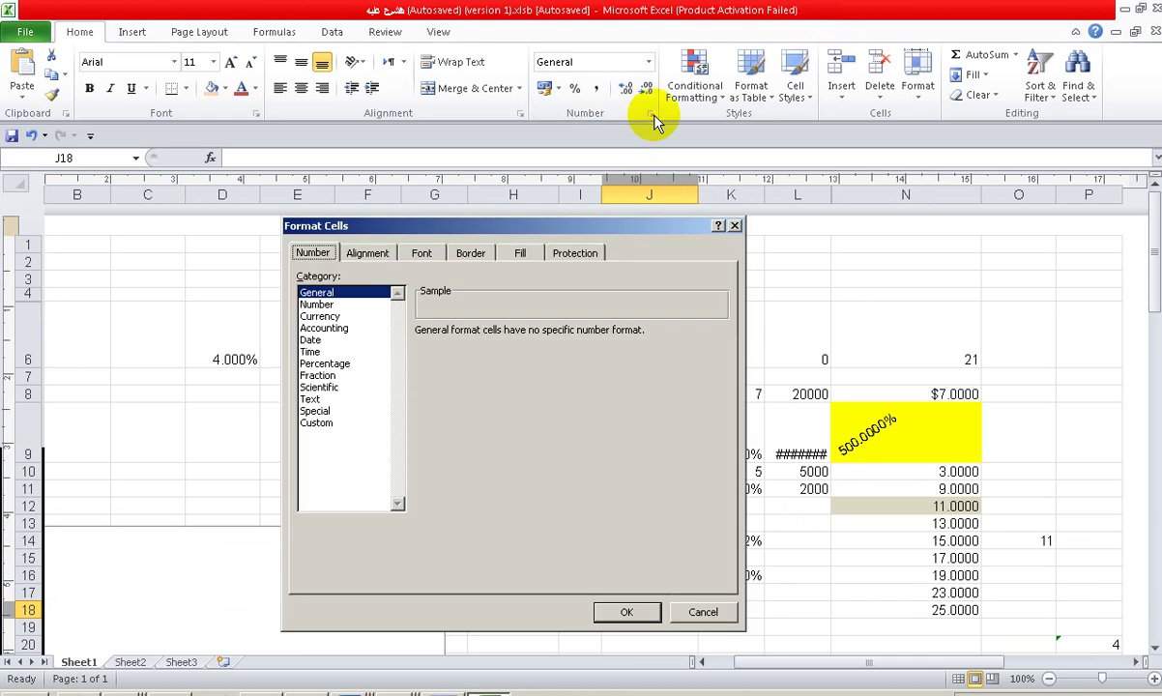
click(369, 254)
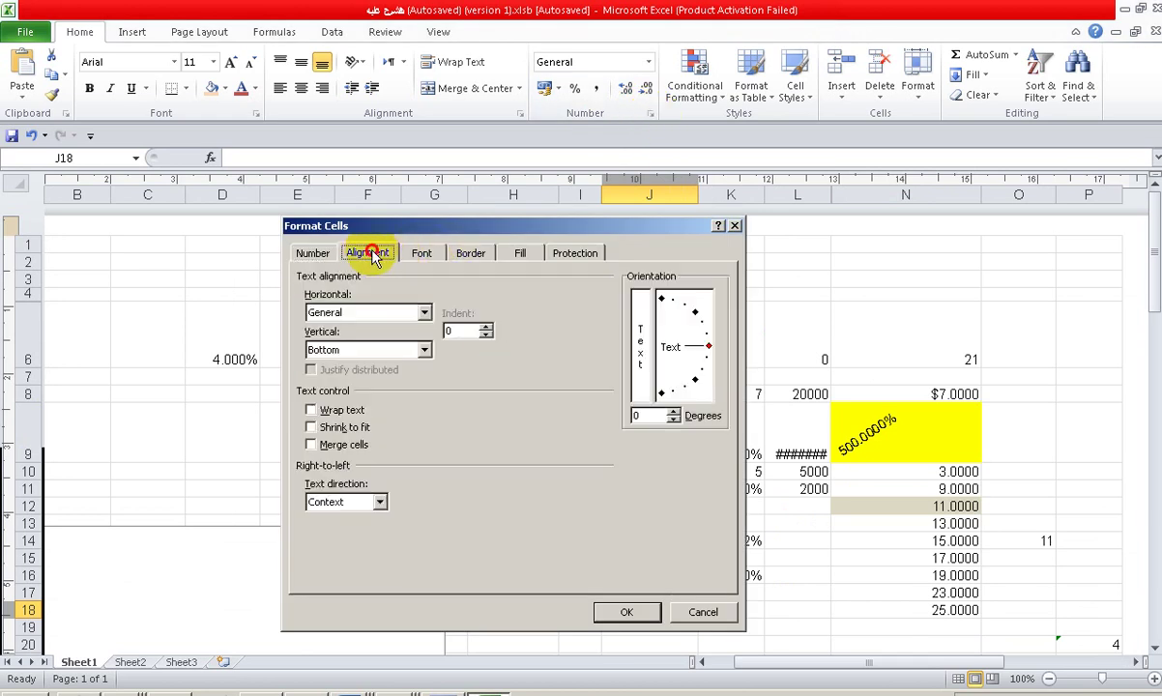
click(433, 254)
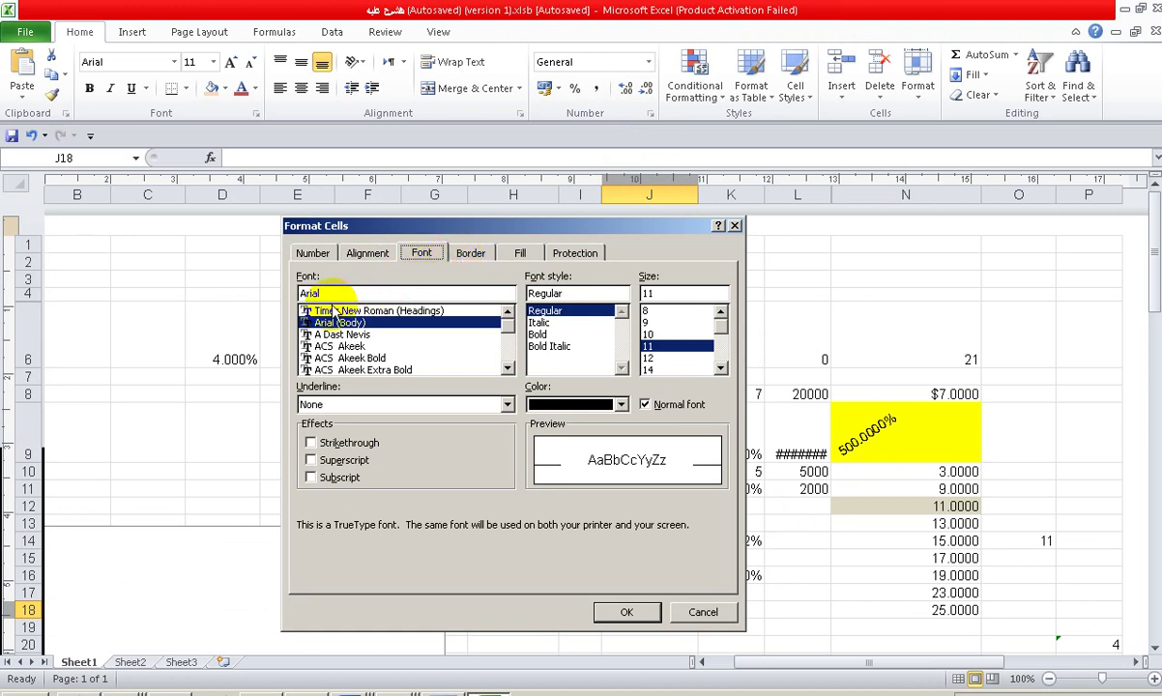
click(310, 254)
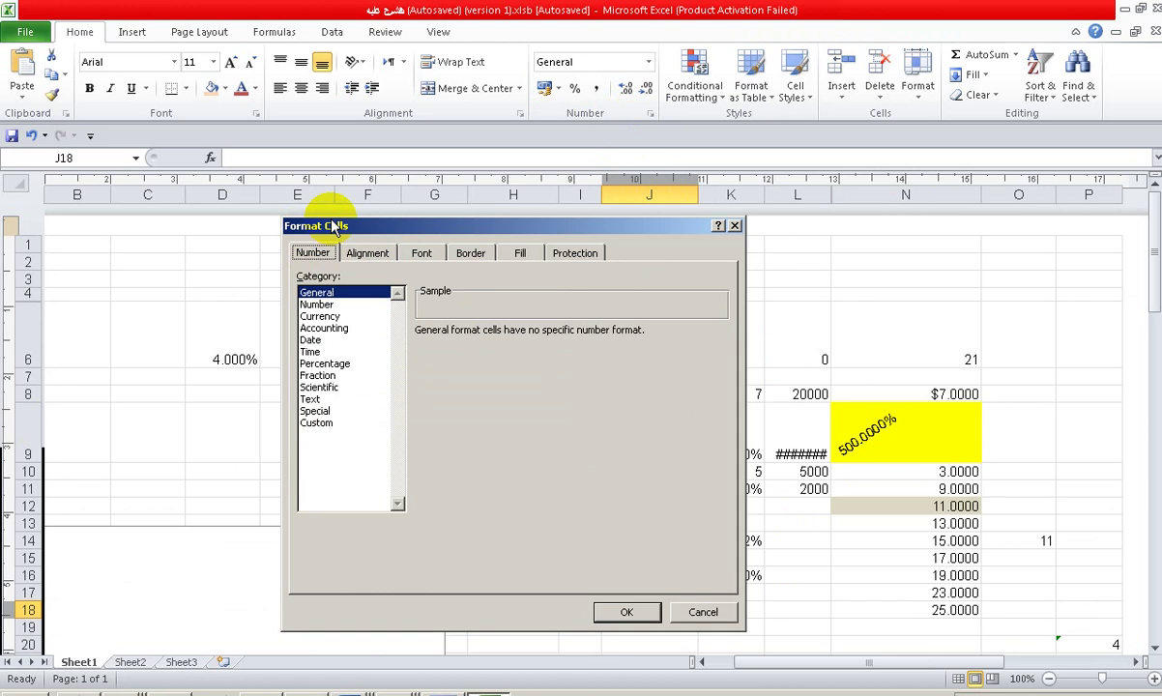
click(382, 251)
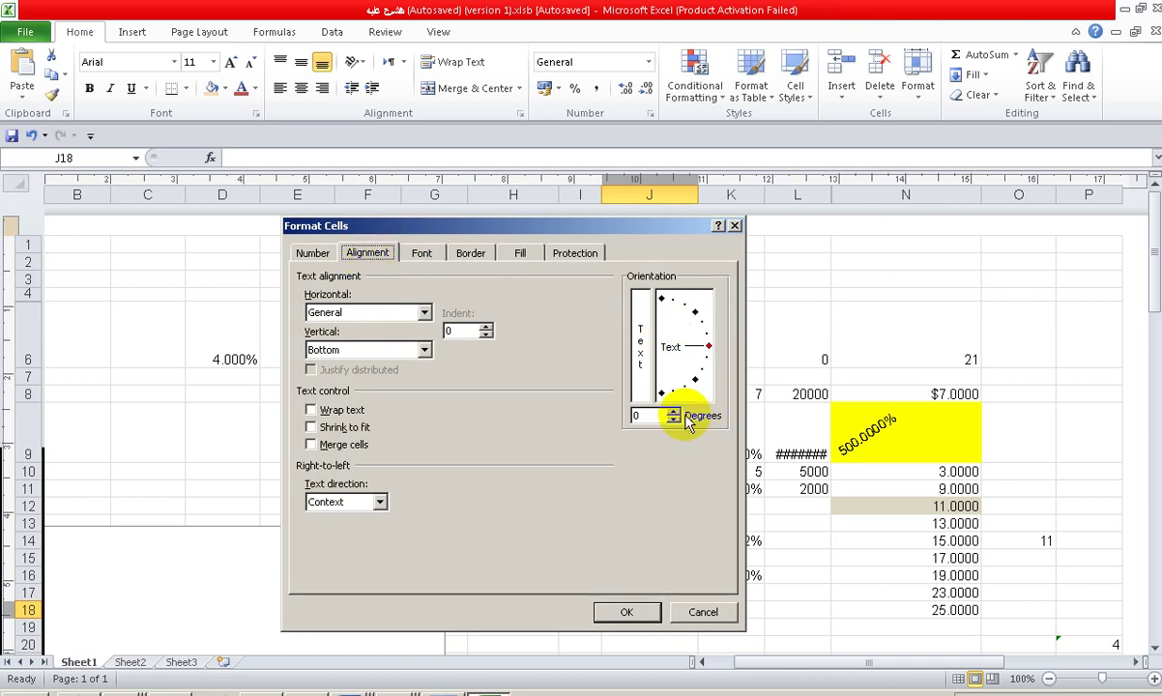
click(418, 253)
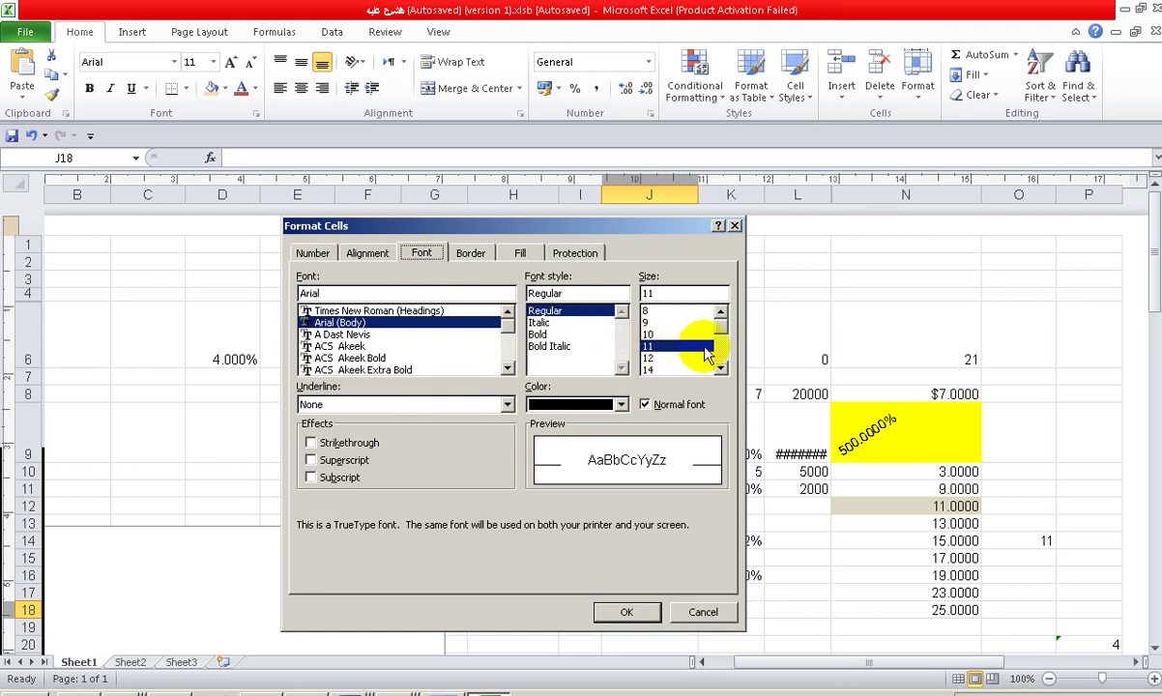
drag(721, 333, 723, 340)
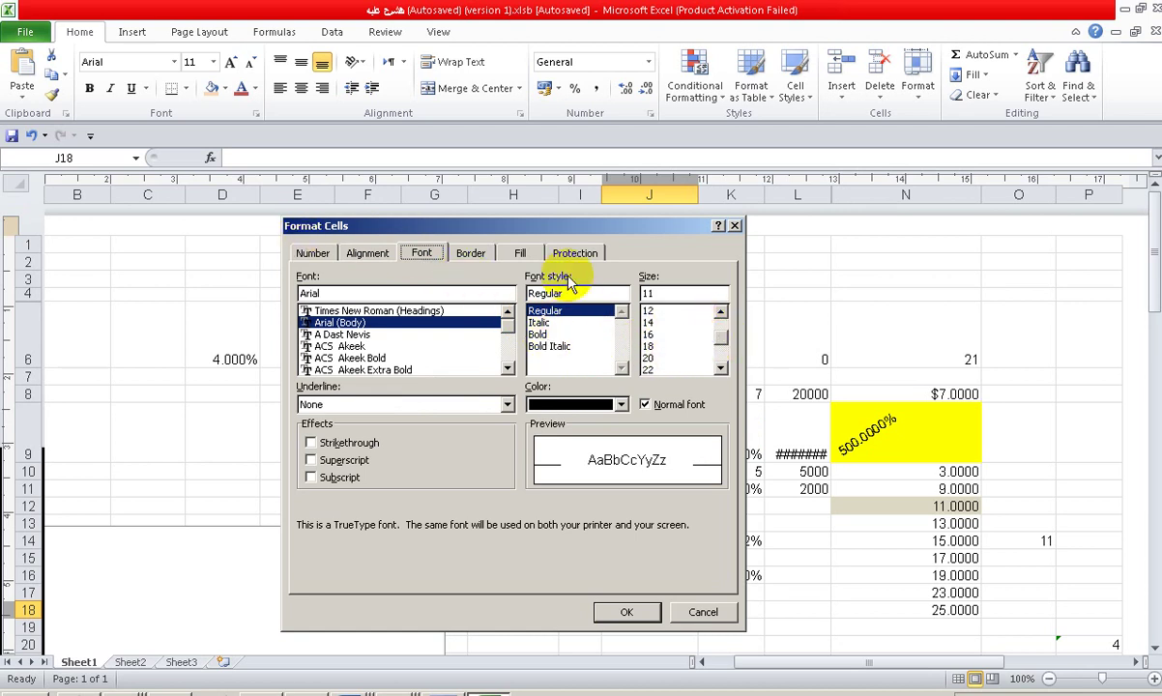
click(700, 613)
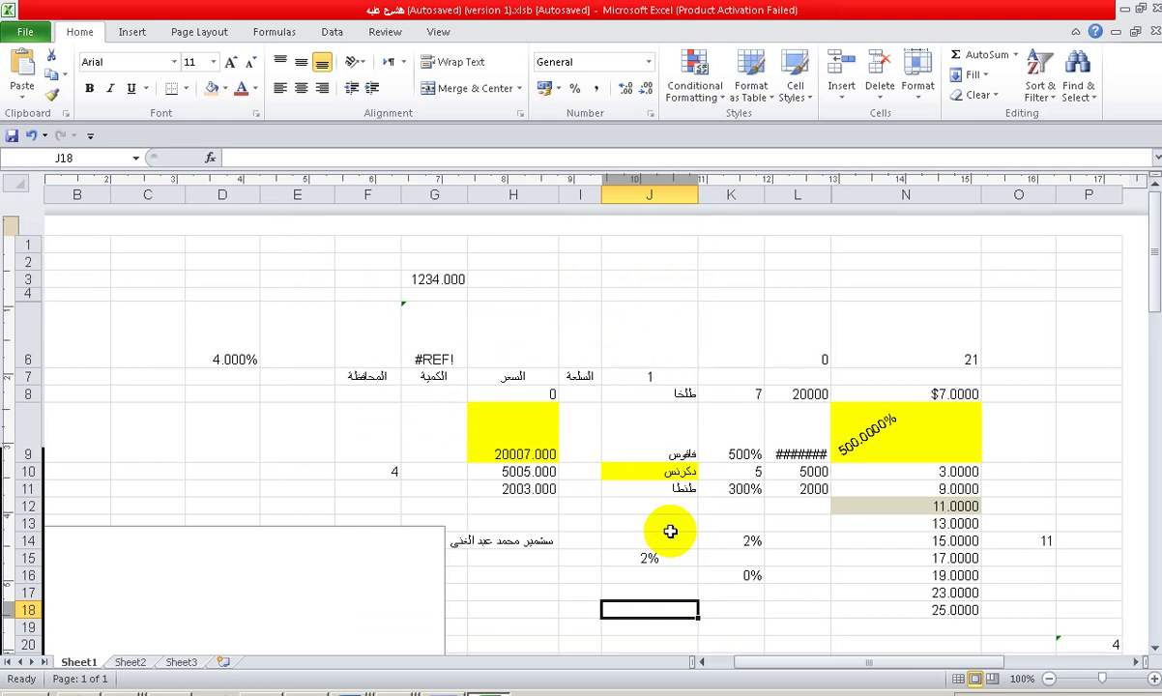
Step: Switch to Sheet2 with its student marks and totals table
click(870, 258)
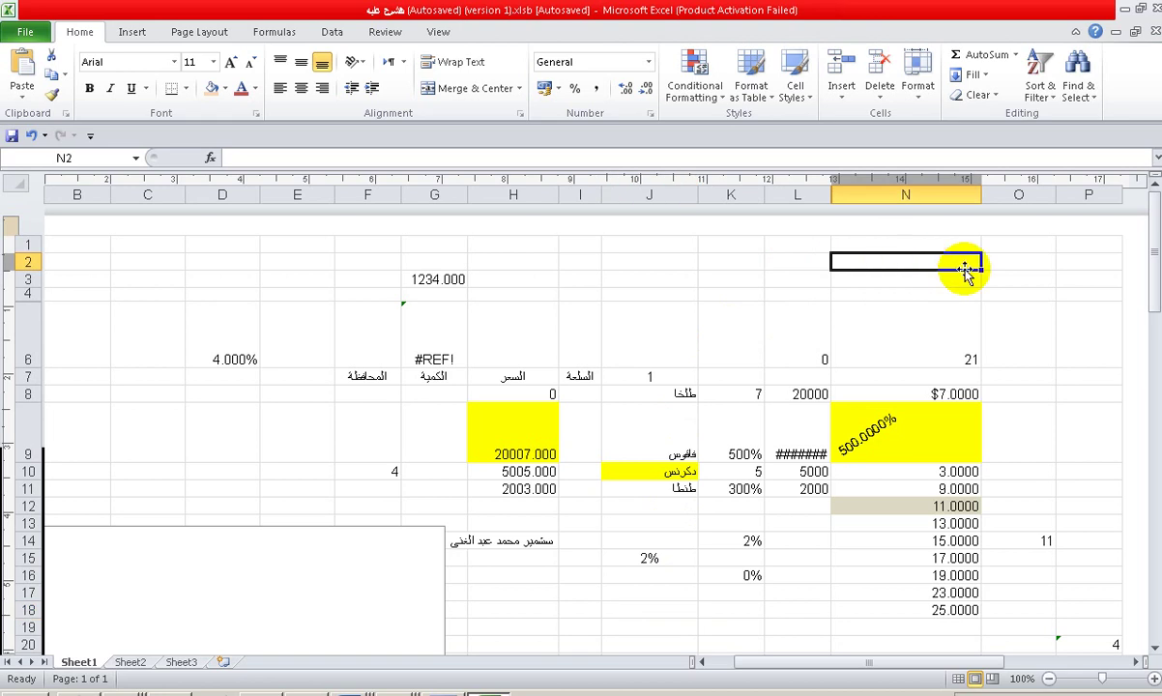
scroll(506, 364, down, 1)
scroll(748, 592, down, 1)
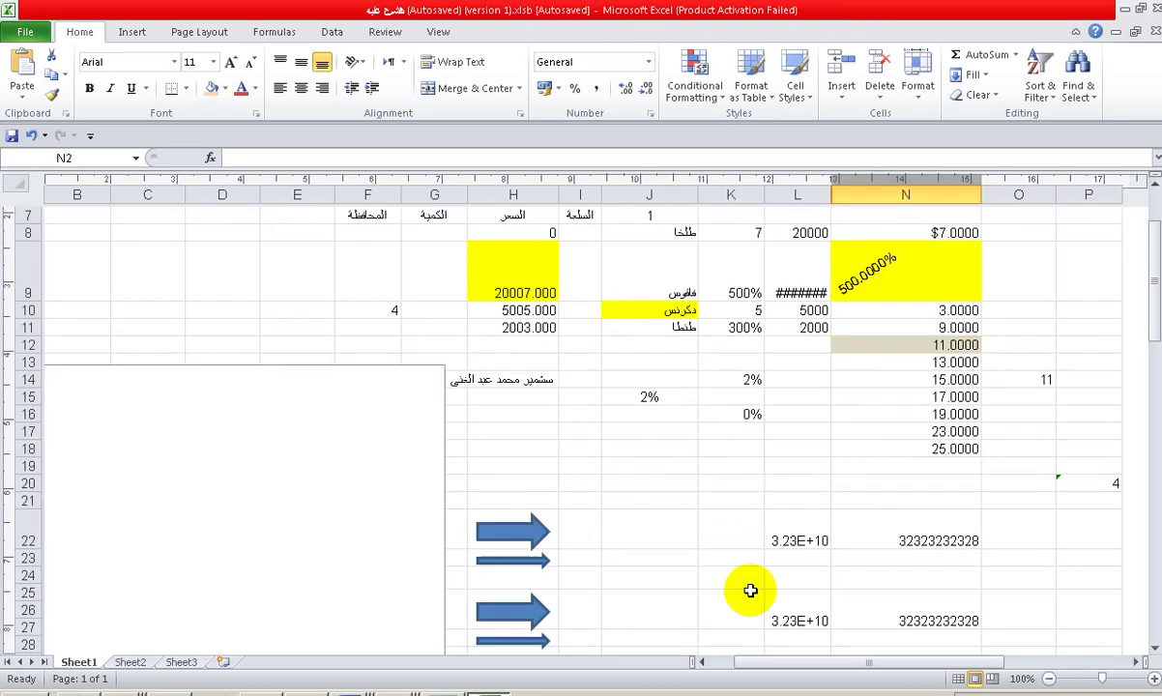
click(131, 662)
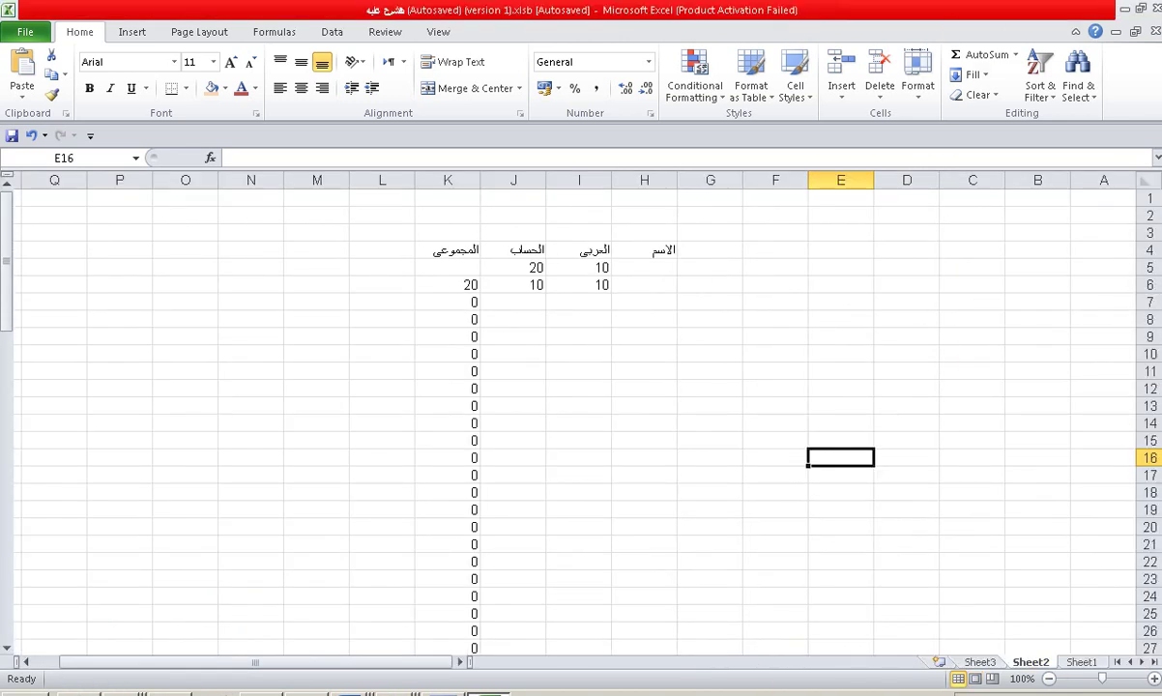
Step: Start Task Manager from the taskbar and select the FSRecorder.exe process
right_click(623, 693)
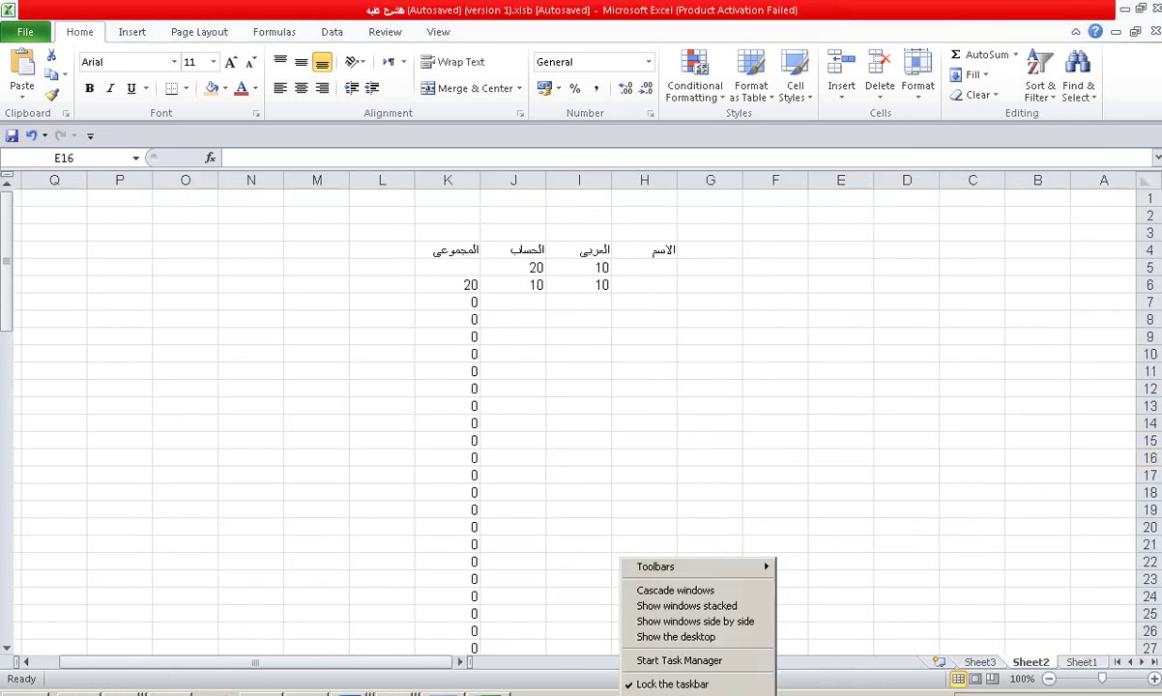
click(667, 661)
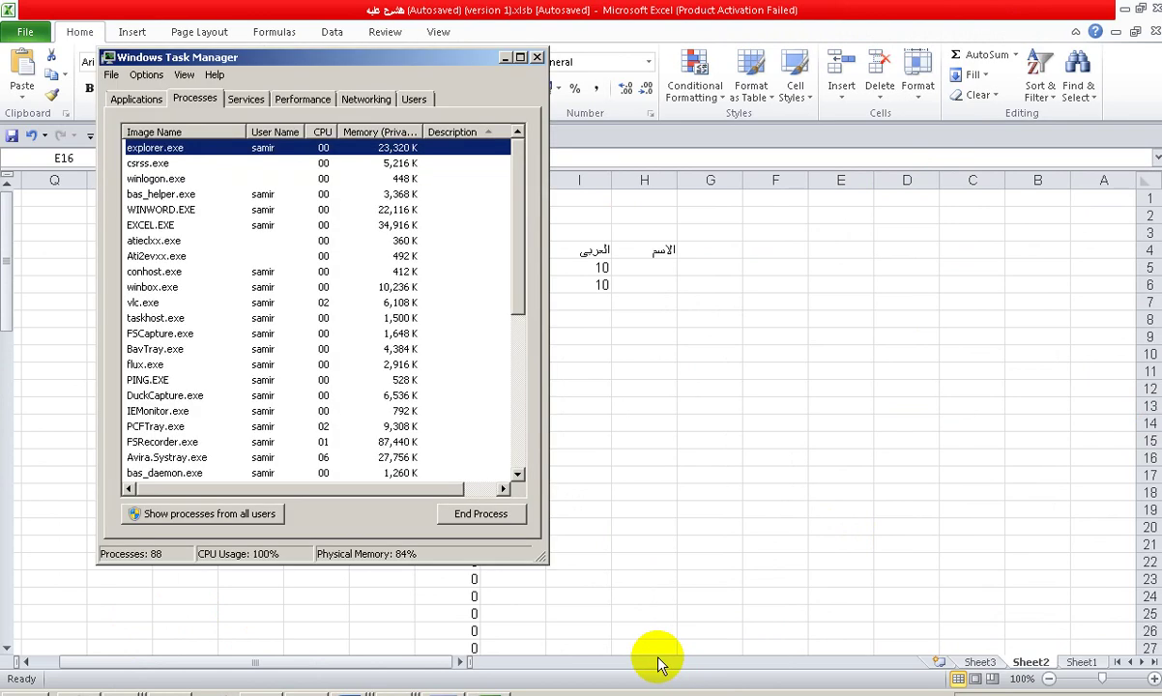
click(368, 280)
scroll(370, 301, down, 15)
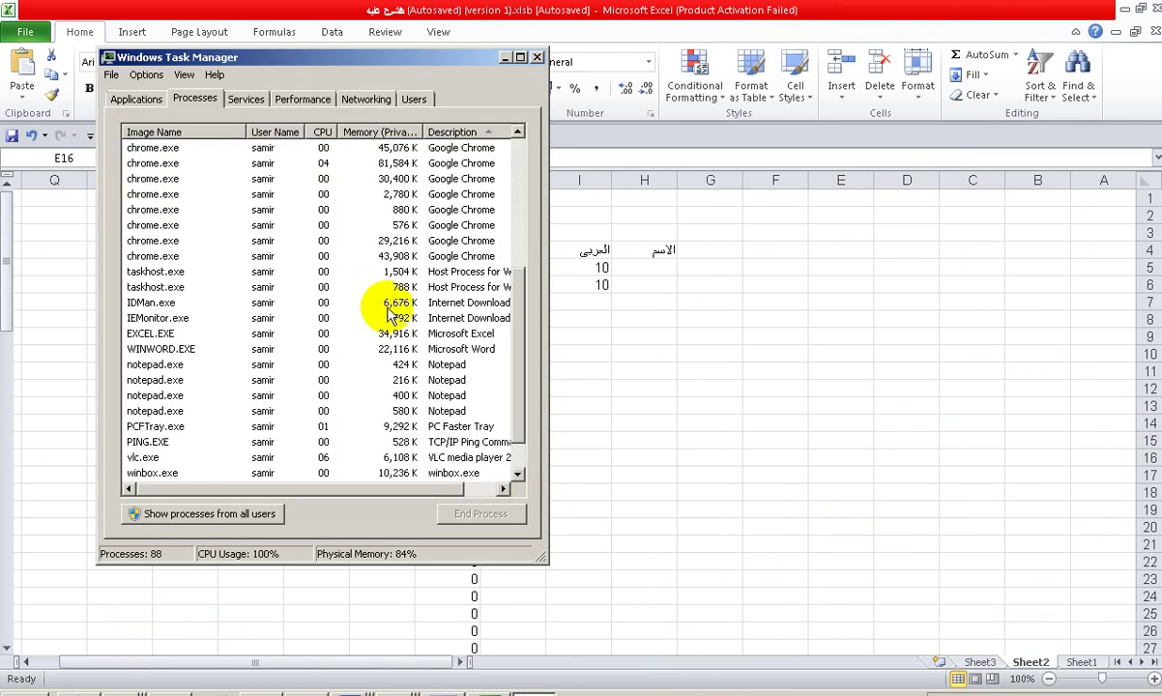
scroll(379, 311, down, 1)
scroll(399, 324, up, 5)
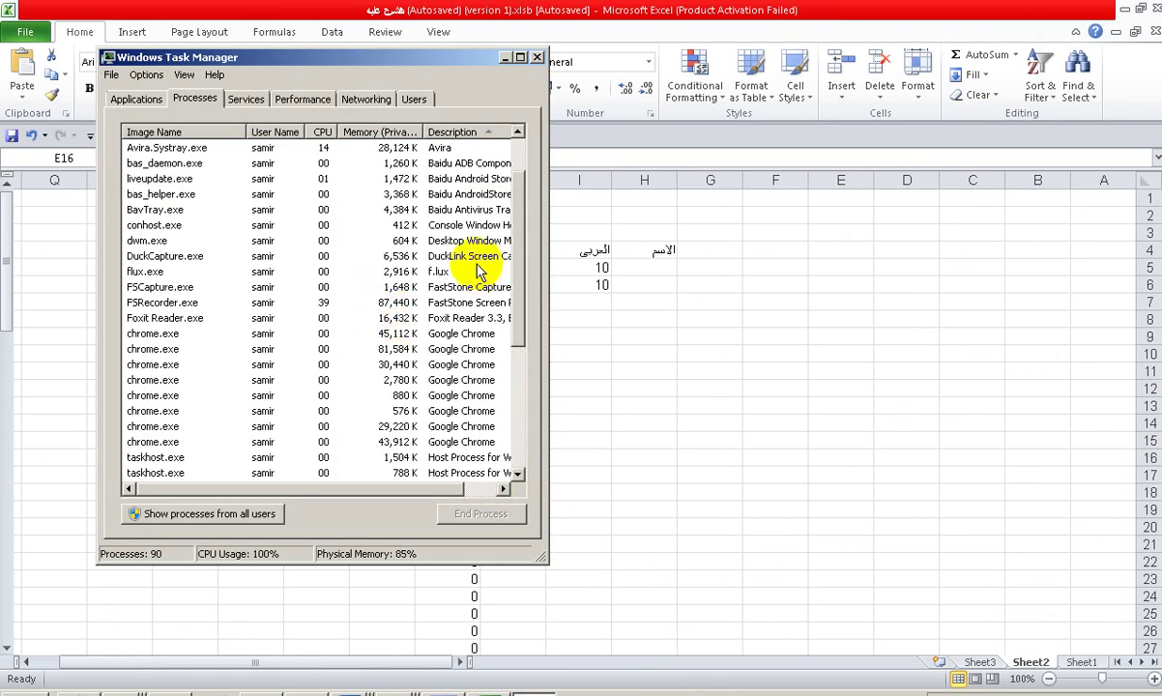
click(411, 305)
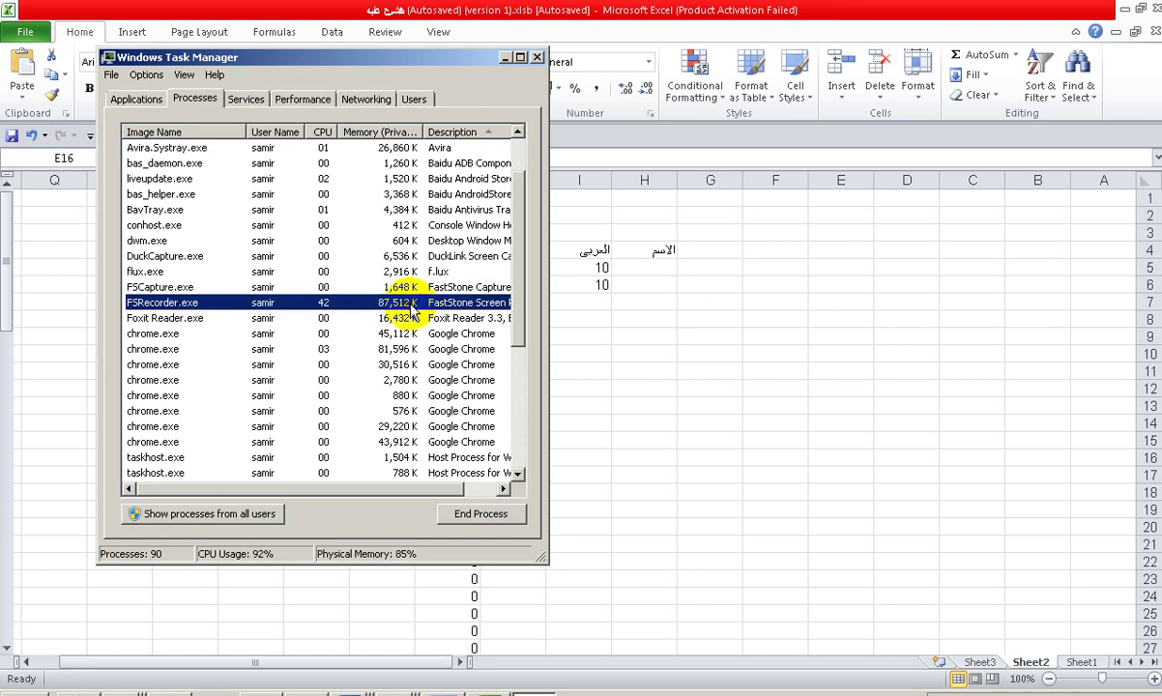
scroll(416, 299, up, 1)
scroll(425, 290, up, 1)
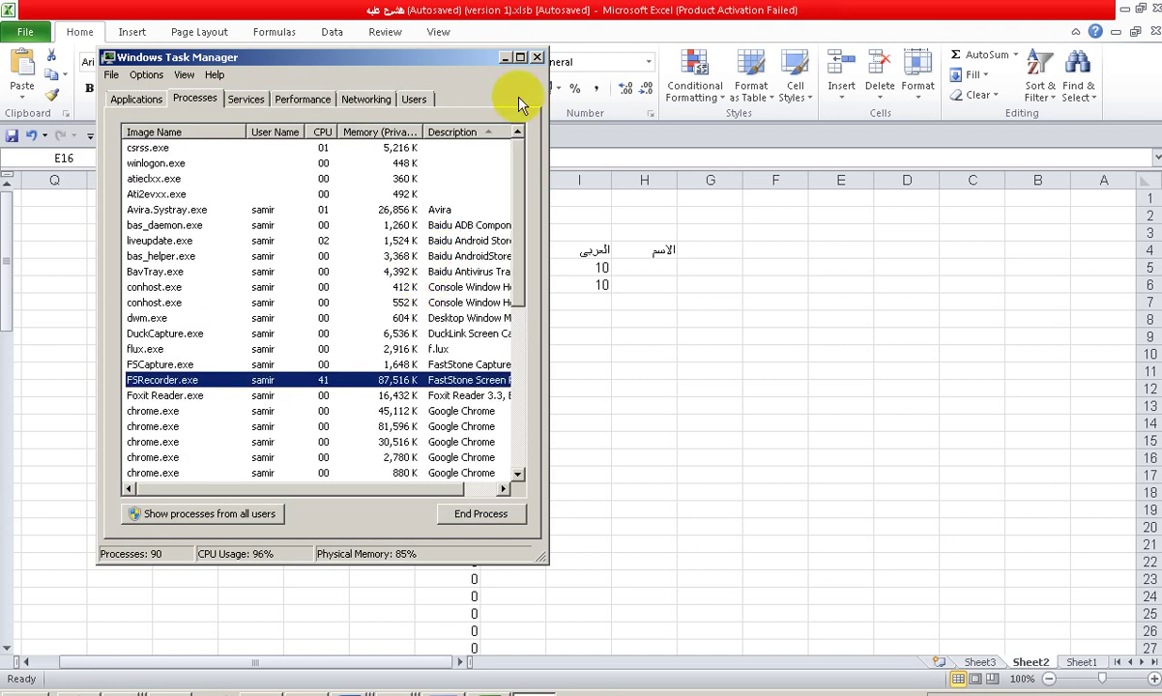
Step: Minimize Task Manager and insert a 2-D clustered column chart of K4:I6
click(504, 58)
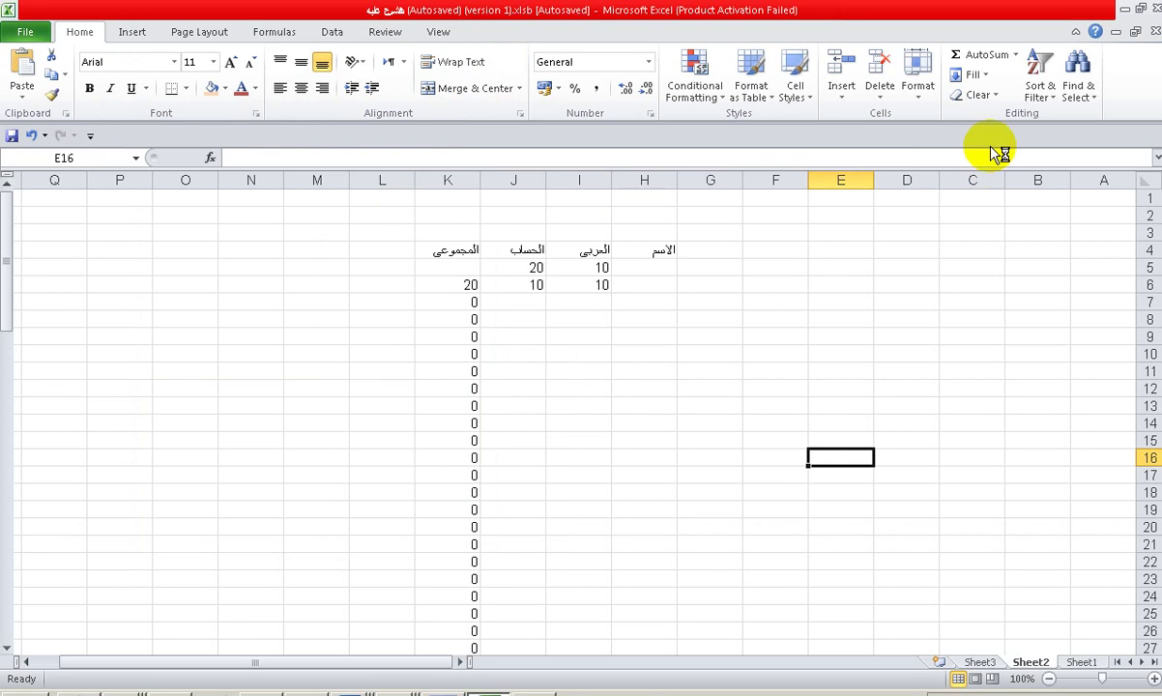
click(131, 32)
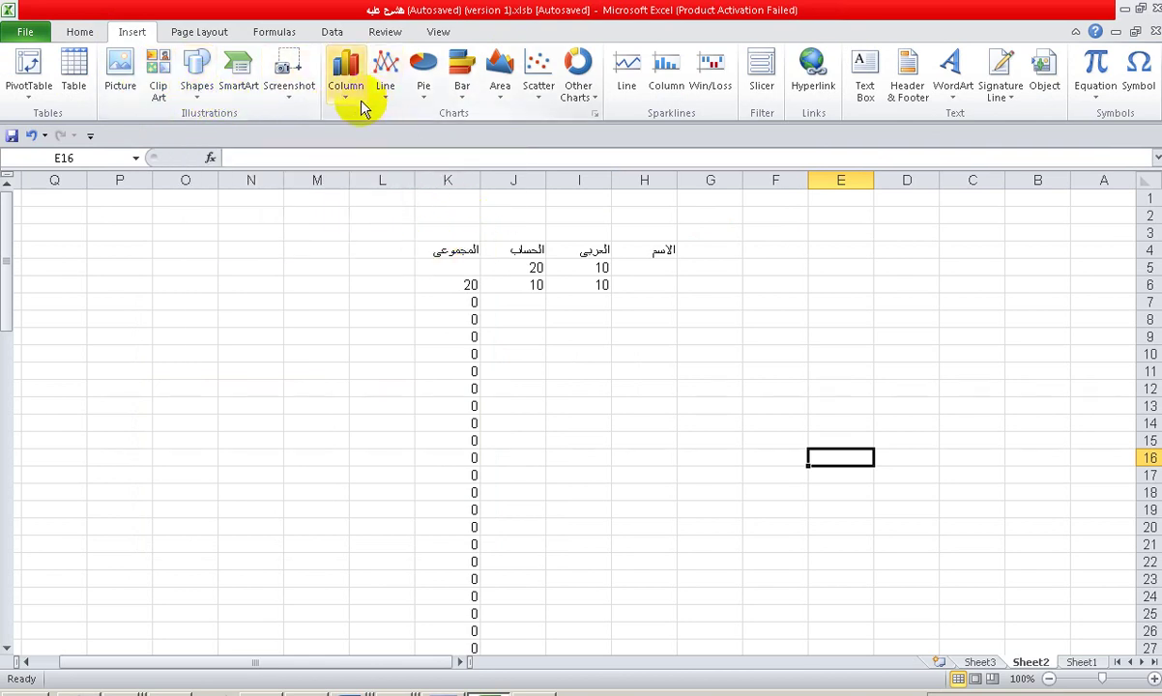
drag(433, 247, 612, 285)
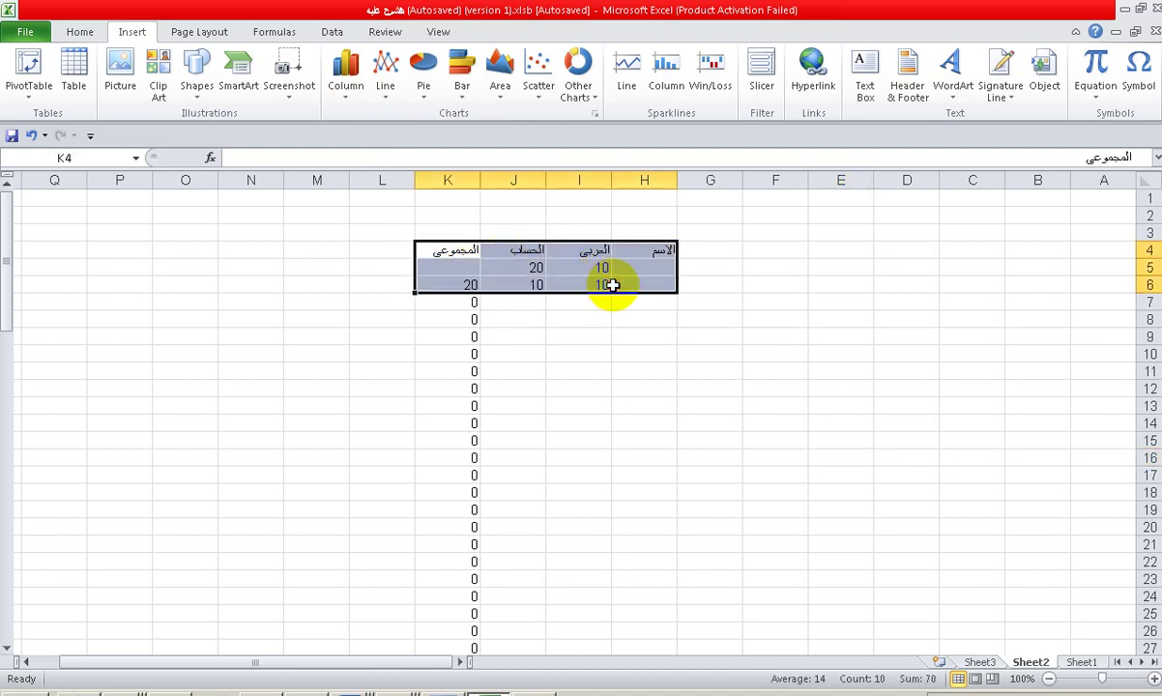
mouse_move(443, 250)
mouse_down()
mouse_move(539, 264)
mouse_move(551, 282)
mouse_up()
click(342, 97)
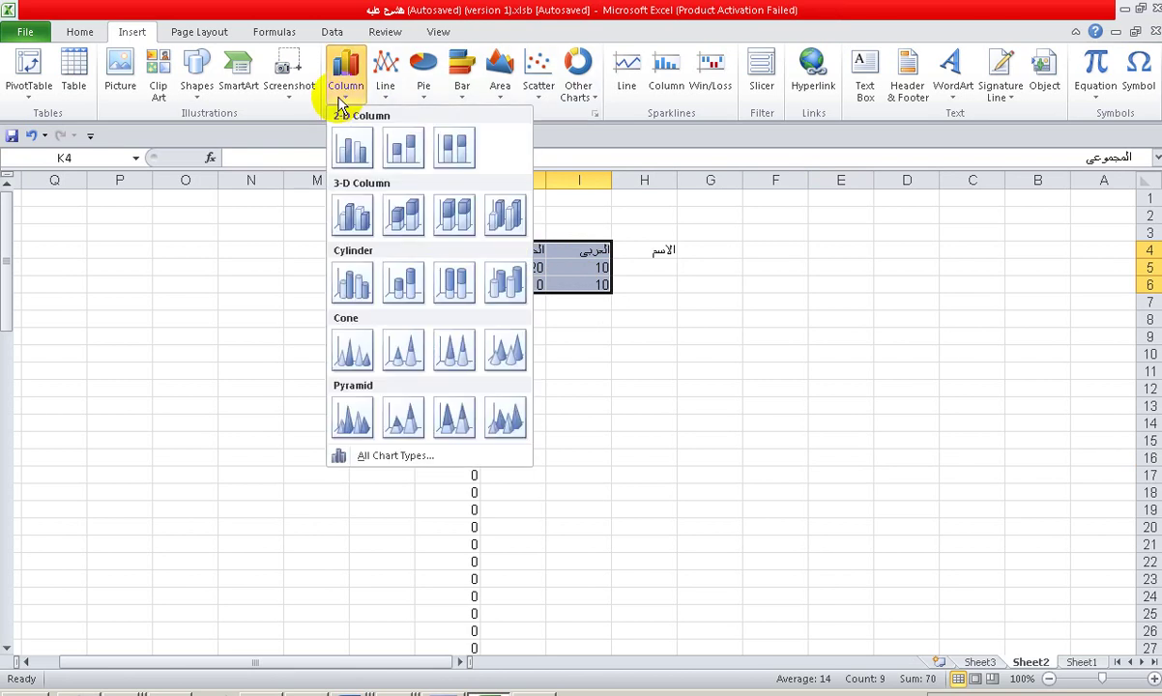
click(353, 147)
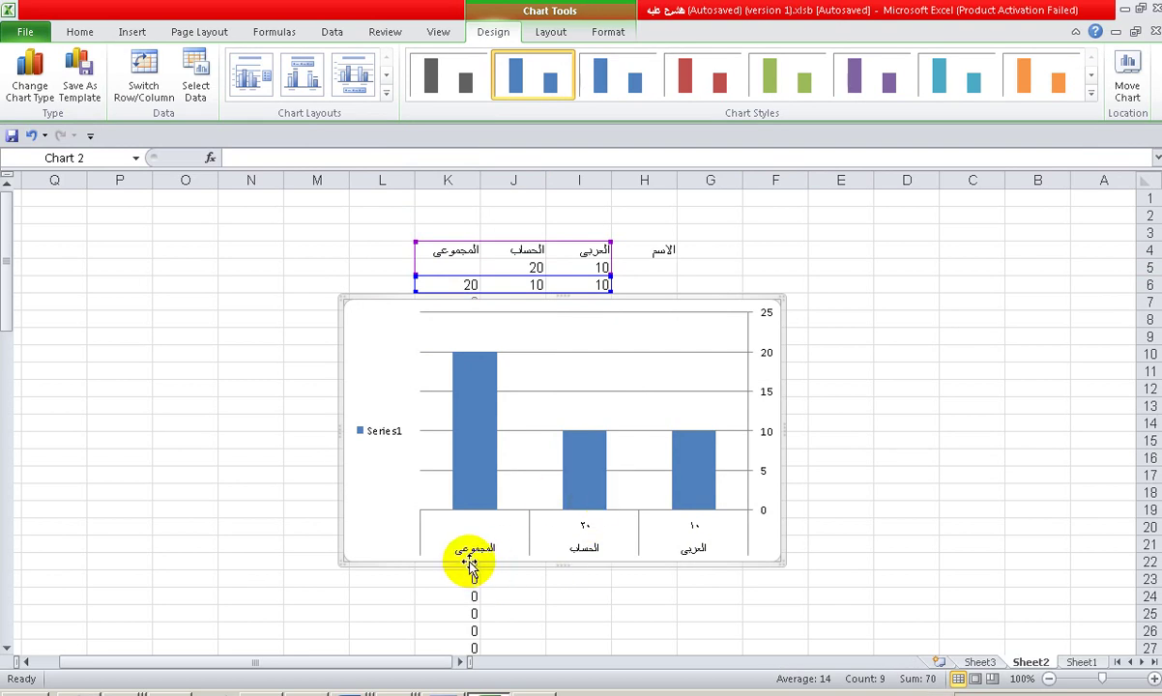
Step: Return to Sheet1 and delete the empty chart over B13:G28
click(1074, 663)
scroll(5, 329, up, 3)
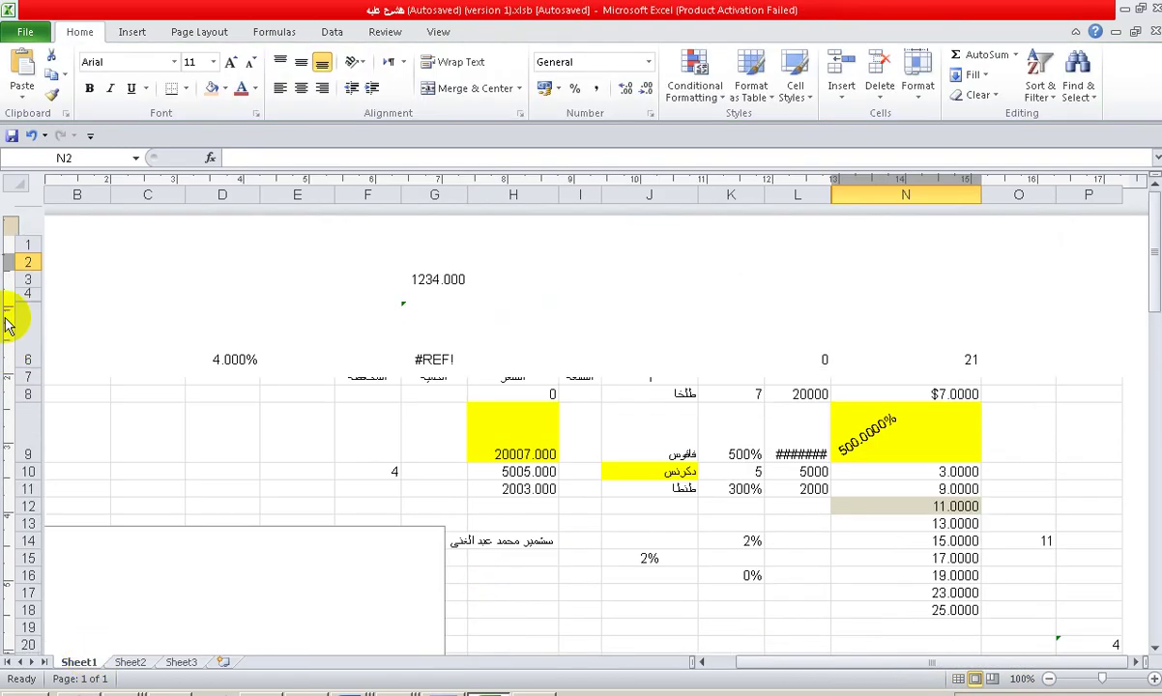
scroll(5, 303, down, 7)
scroll(5, 305, down, 1)
scroll(5, 310, up, 4)
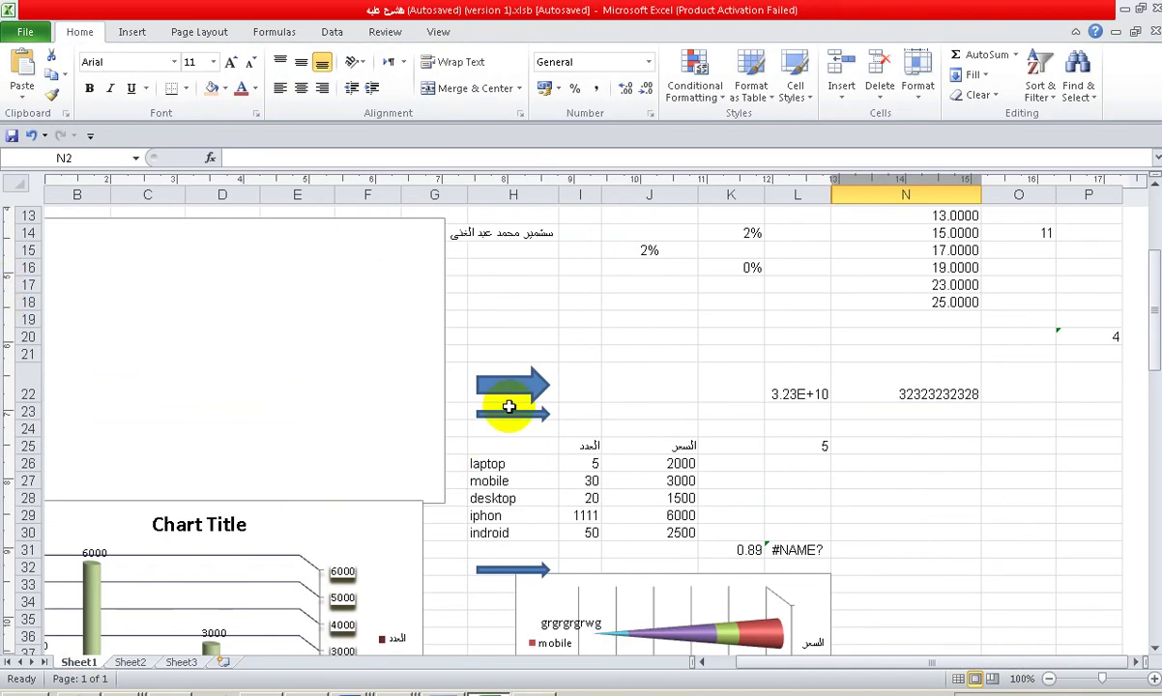
click(364, 276)
key(Delete)
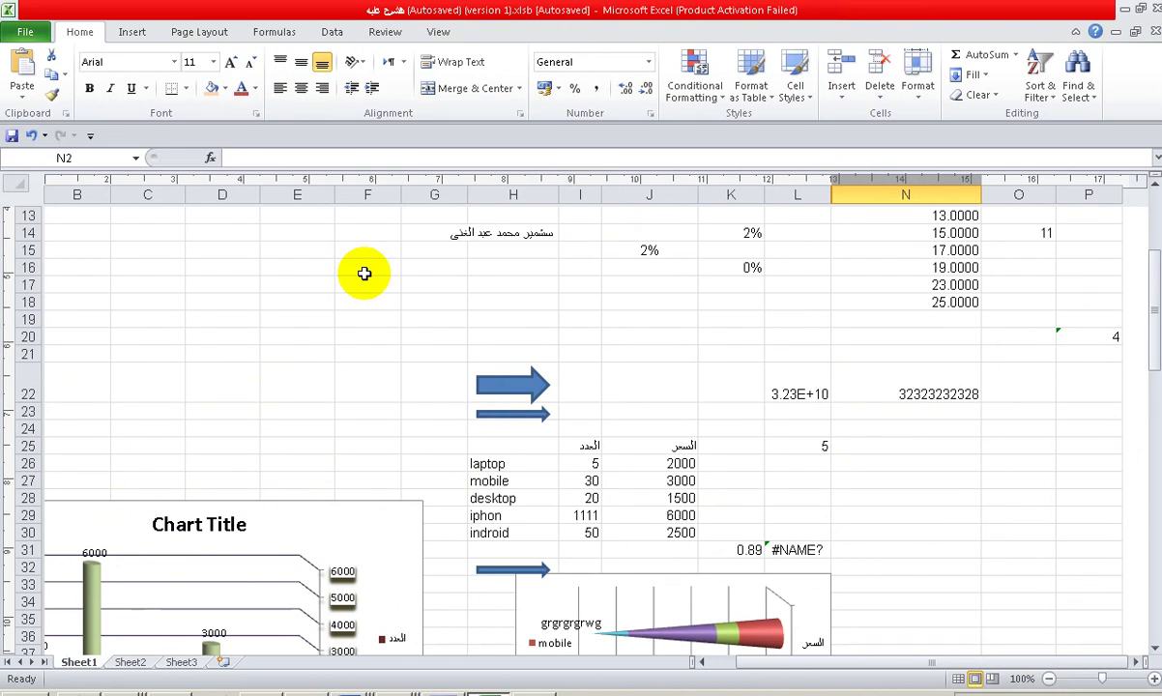
Step: Delete the cone chart and the 3-D cylinder 'Chart Title' chart from Sheet1
scroll(594, 405, down, 2)
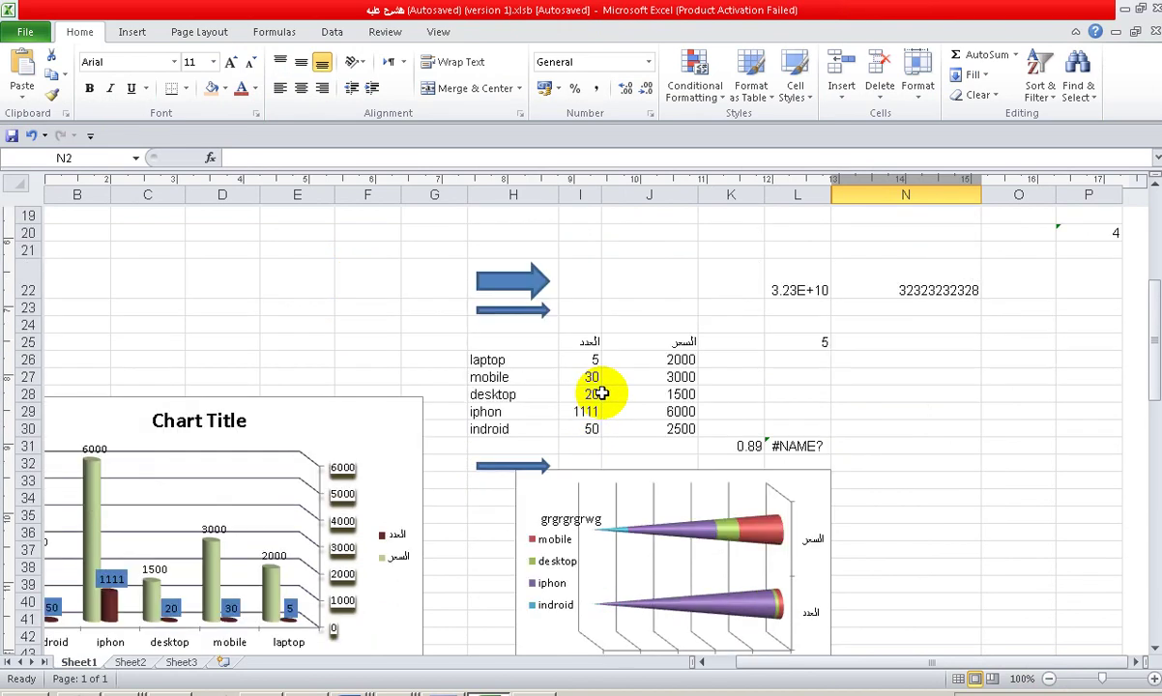
click(642, 520)
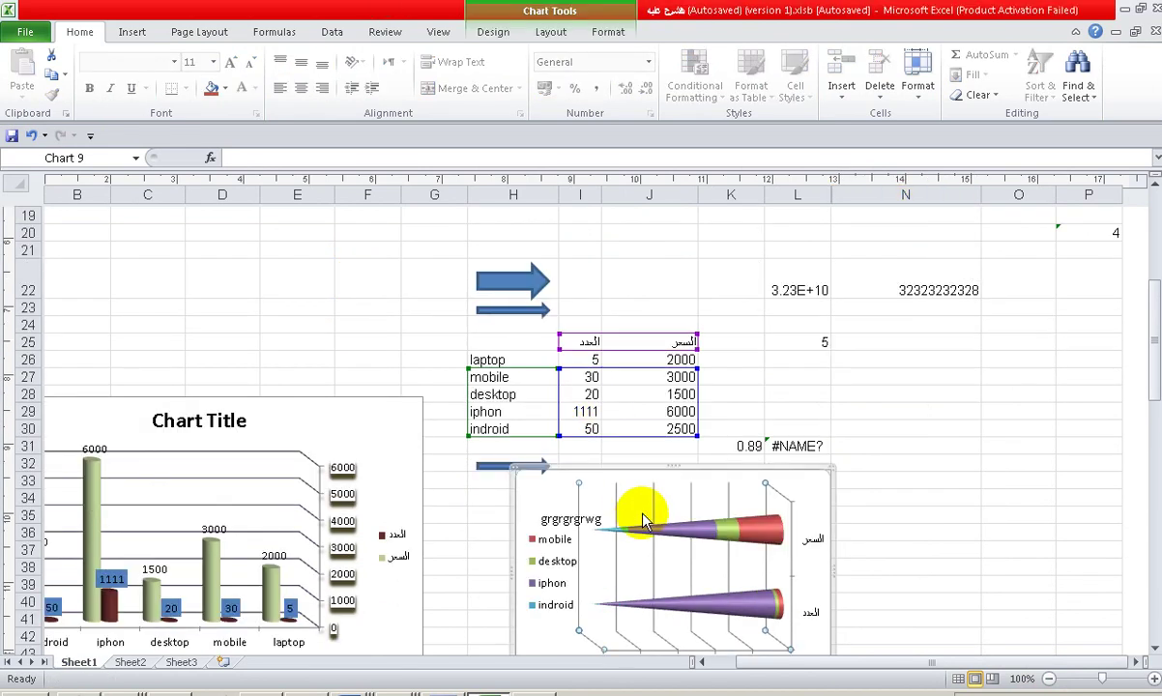
click(800, 488)
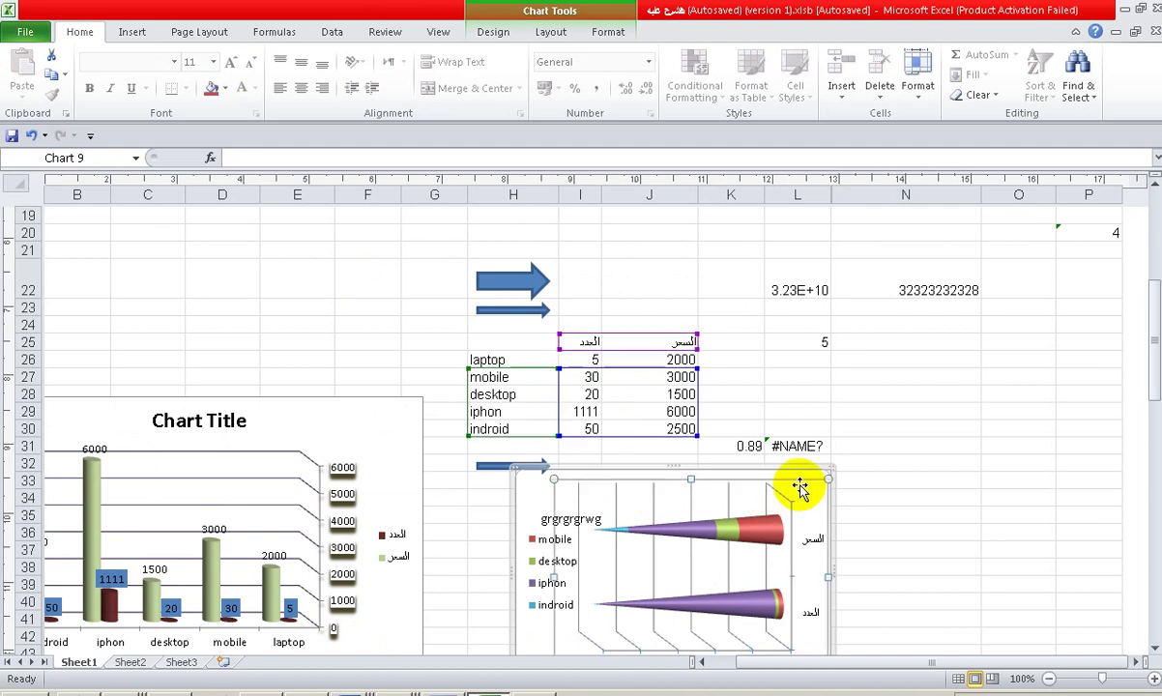
key(Escape)
key(Escape)
click(527, 488)
key(Delete)
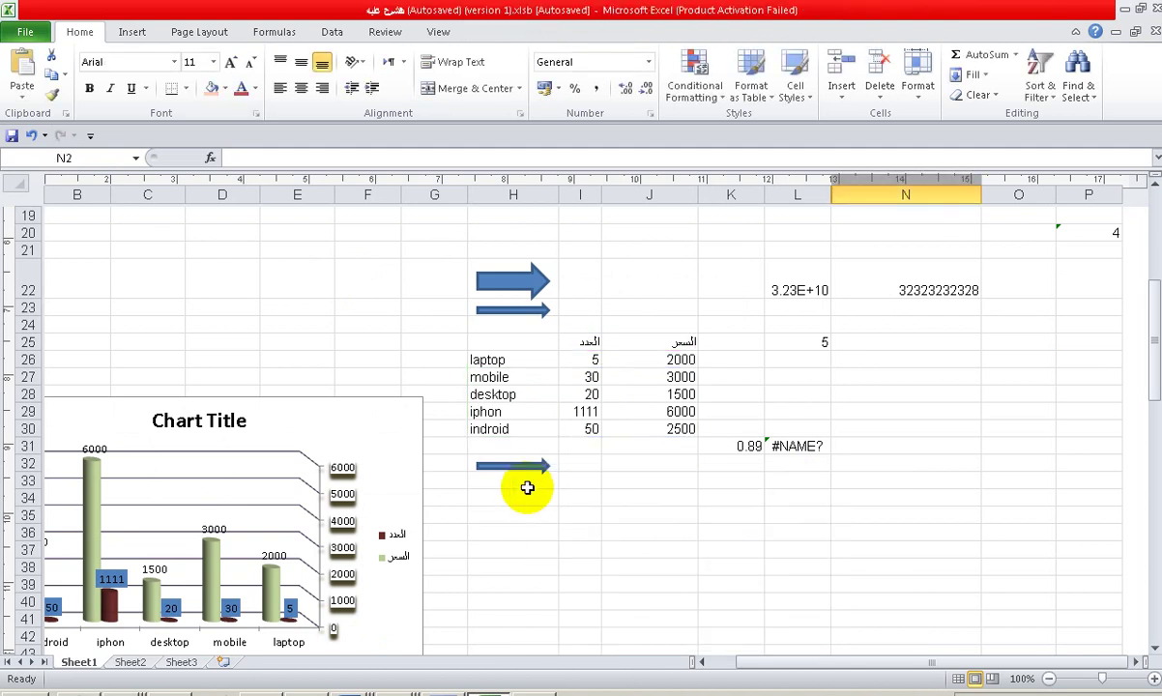
click(403, 421)
key(Delete)
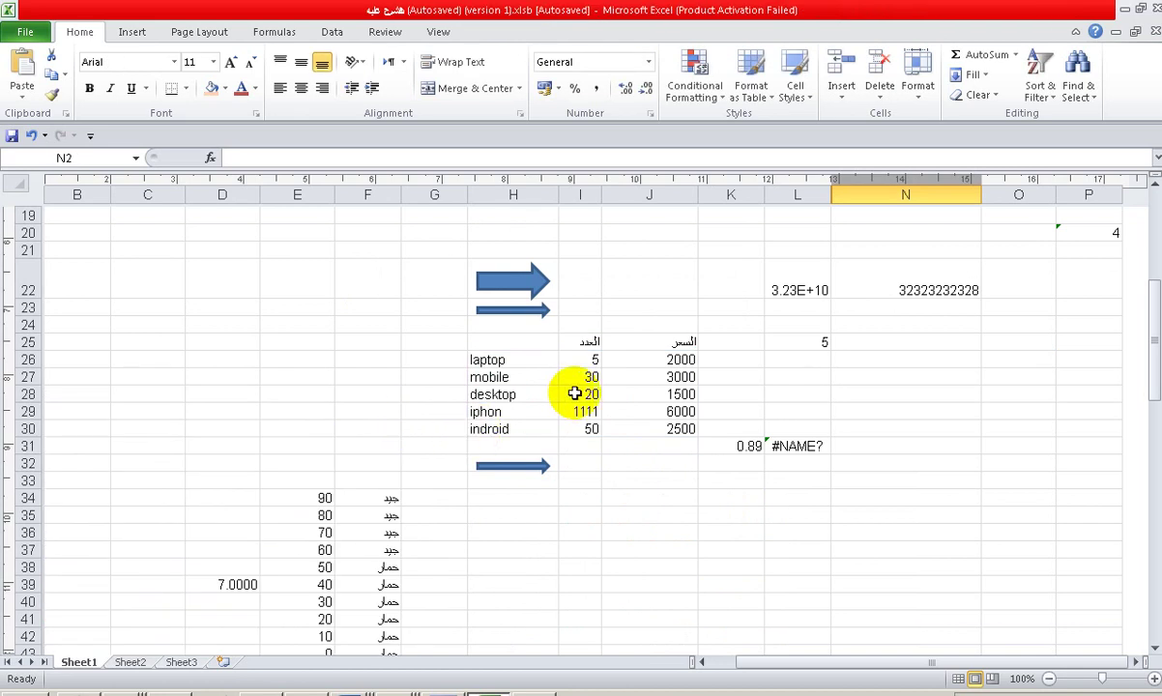
Step: Insert a 2-D clustered column chart from the device table H25:J30
mouse_move(496, 339)
mouse_down()
mouse_move(631, 402)
mouse_move(645, 422)
mouse_up()
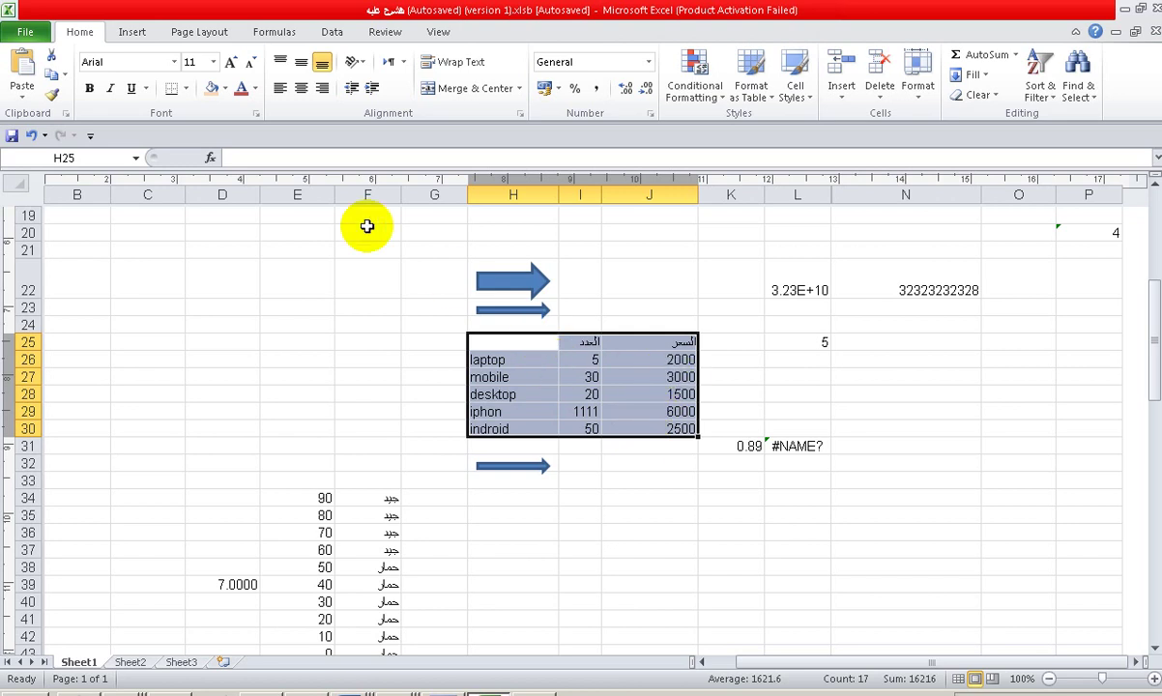
click(132, 32)
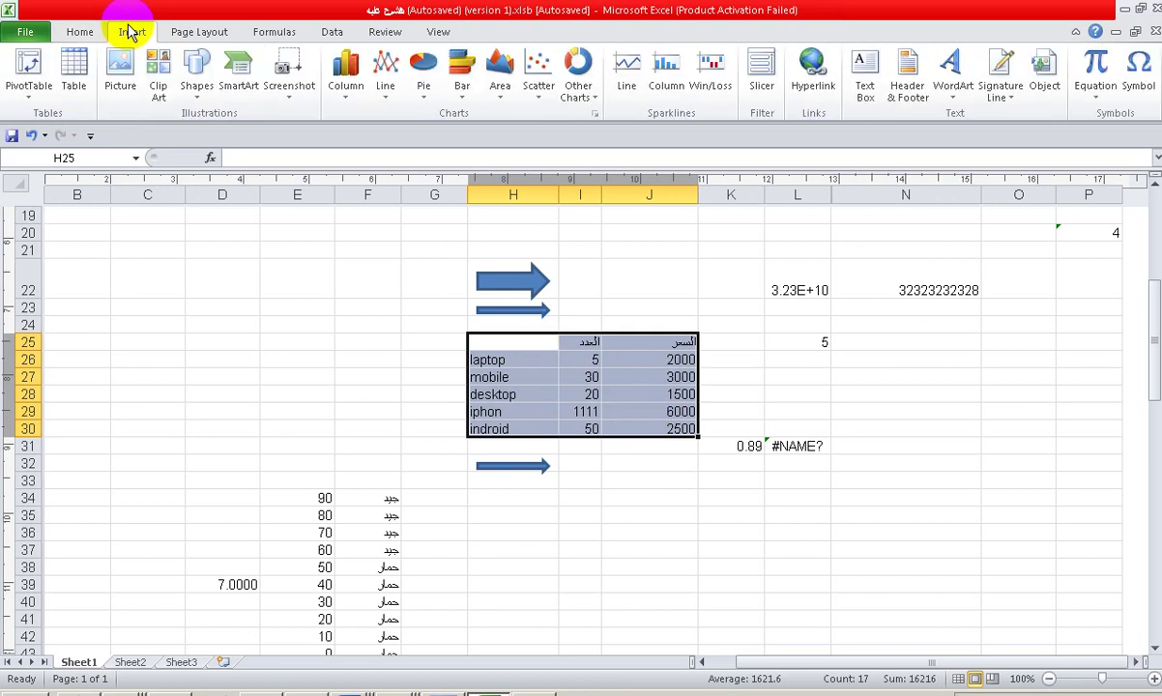
click(357, 98)
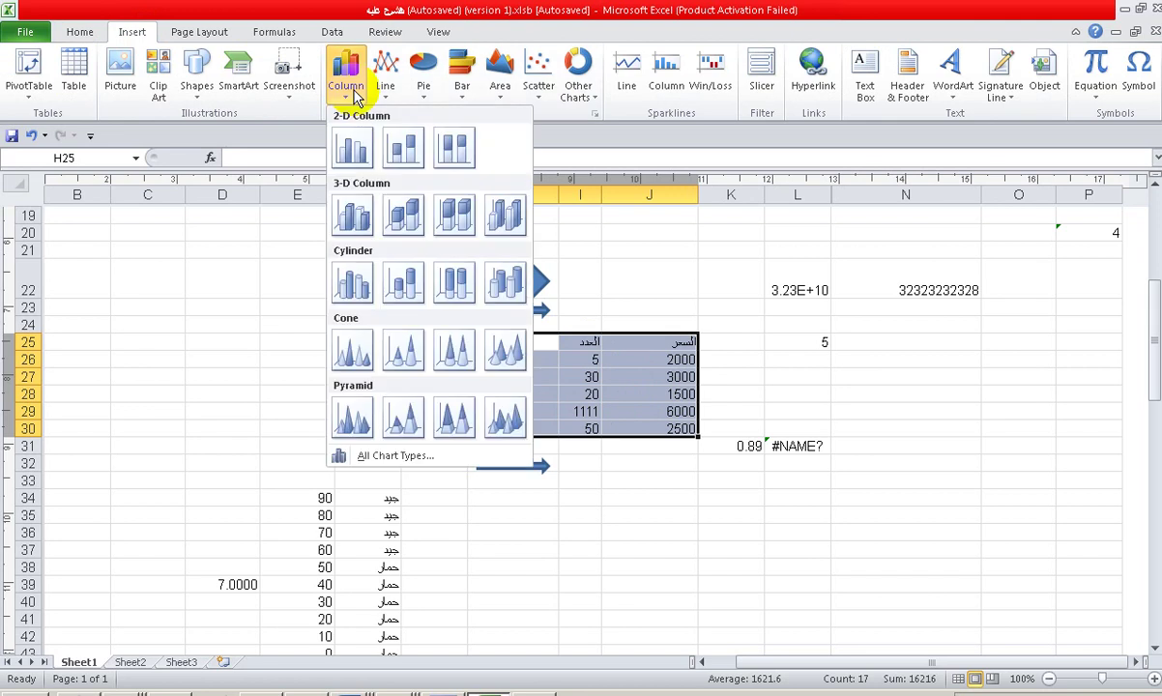
click(353, 148)
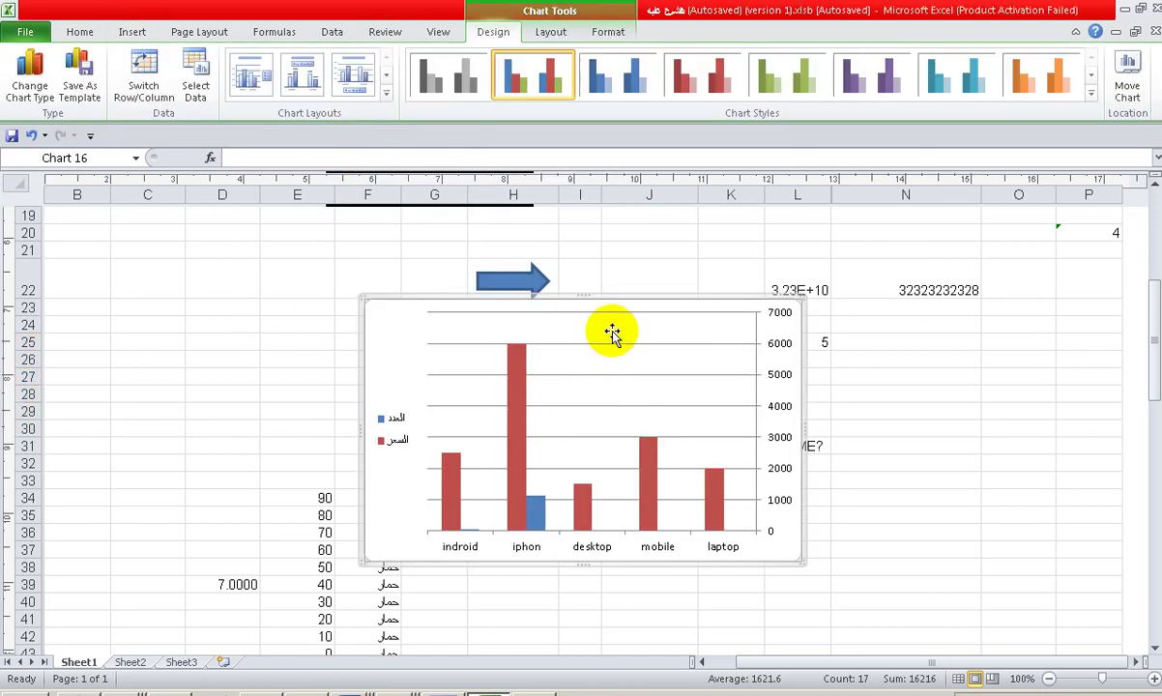
Step: Shift the chart's plot area left, then undo and redo that move
click(612, 332)
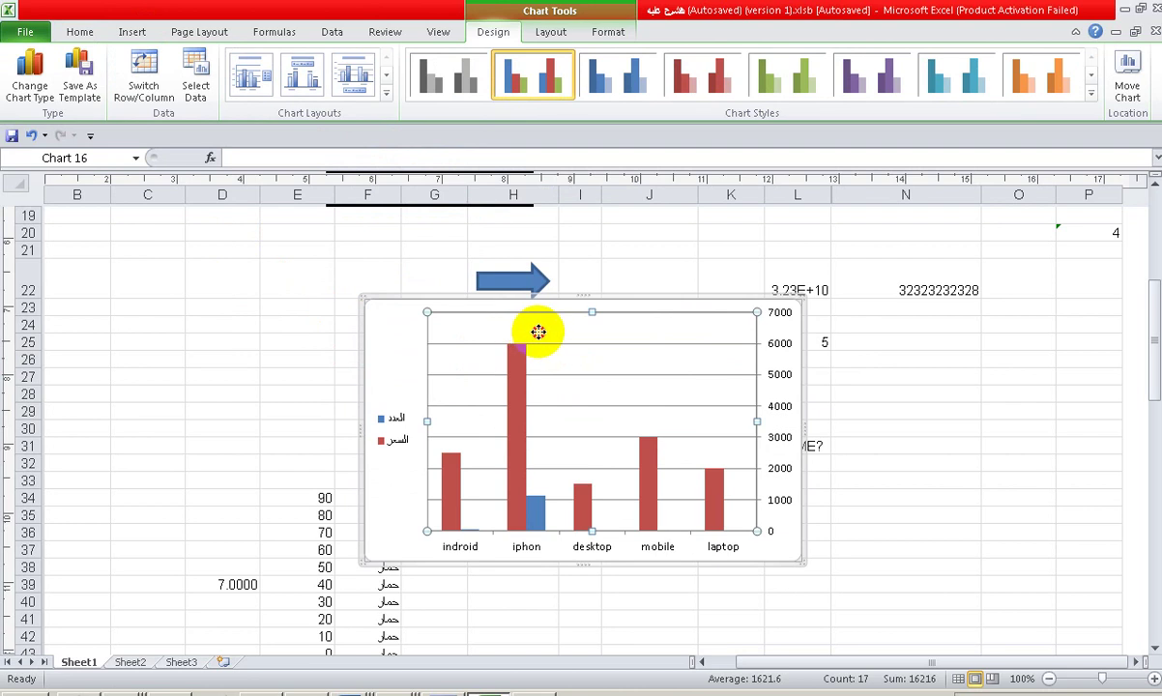
drag(538, 315, 493, 315)
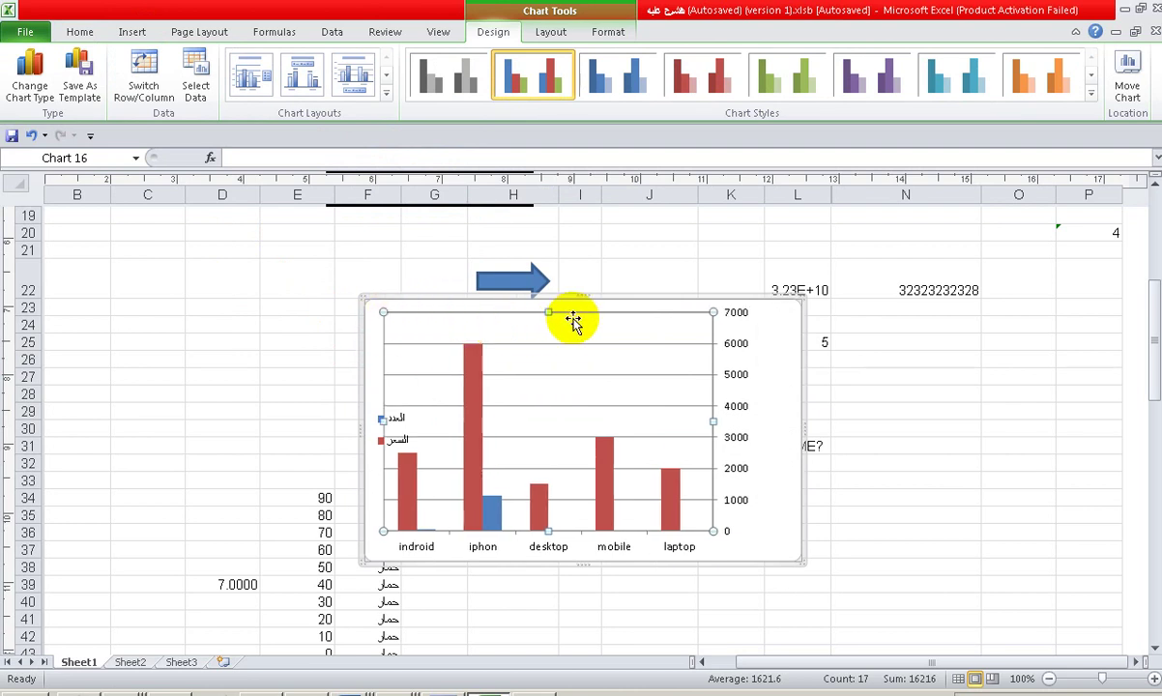
key(ctrl+z)
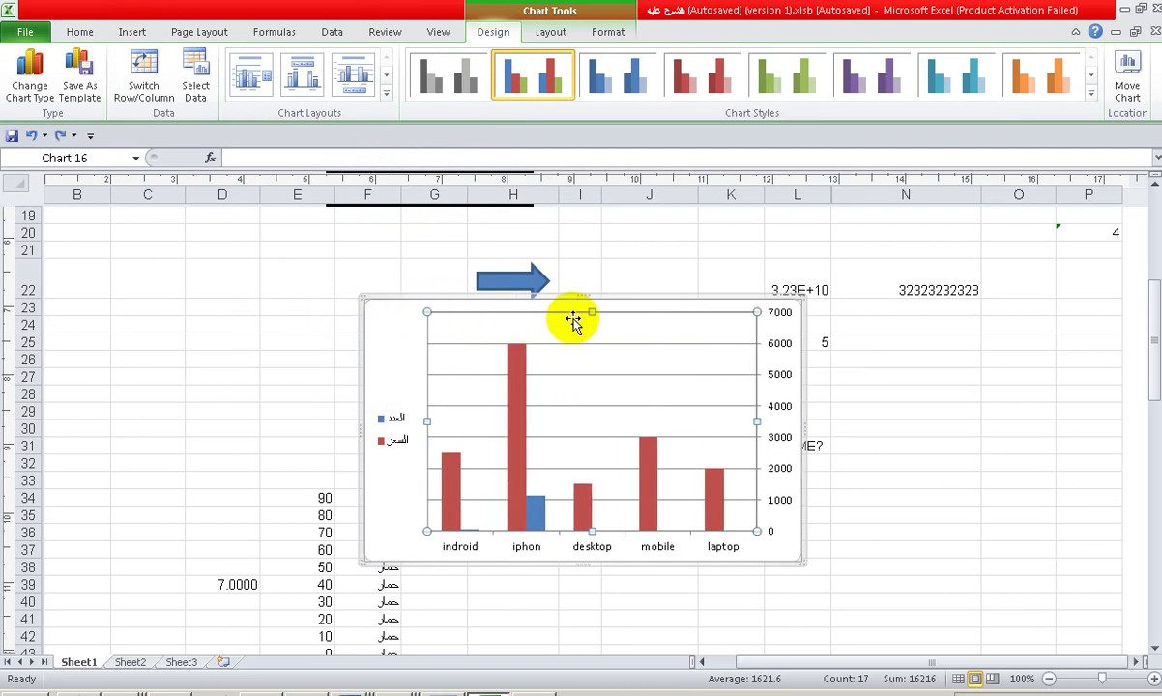
key(ctrl+y)
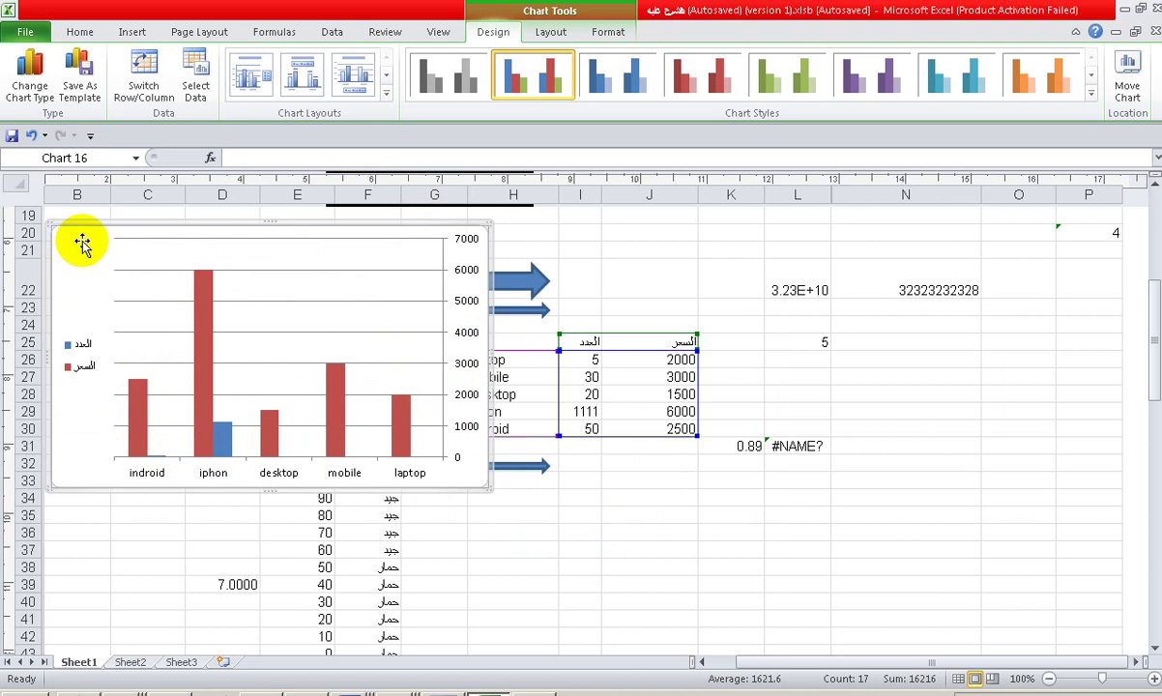
Step: Move the device chart below the data table, spanning about rows 32–48
drag(73, 257, 73, 422)
scroll(146, 339, down, 2)
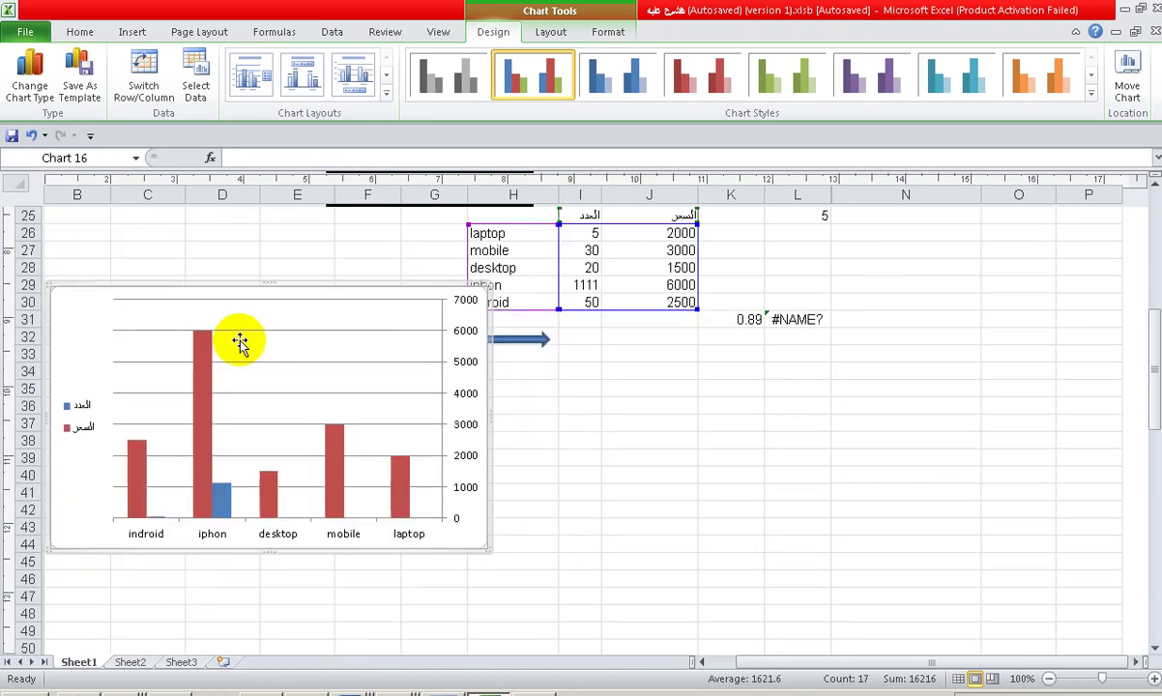
drag(86, 303, 94, 365)
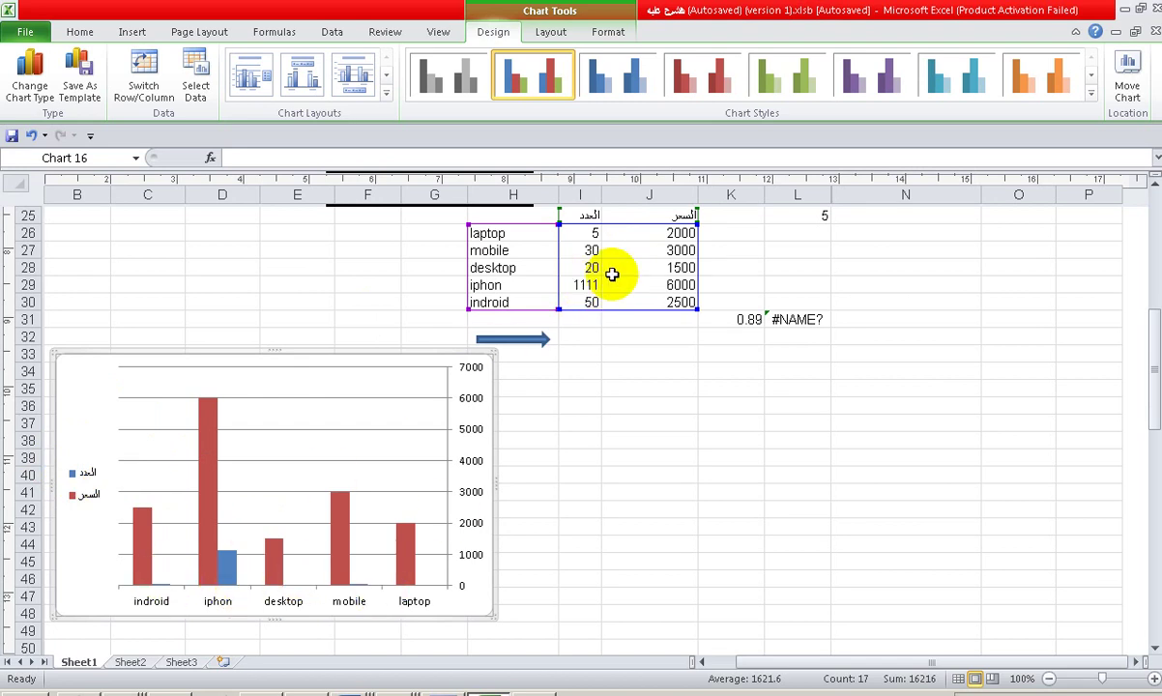
Step: Deselect the chart and select the device names, counts and prices in H26:J30
click(591, 235)
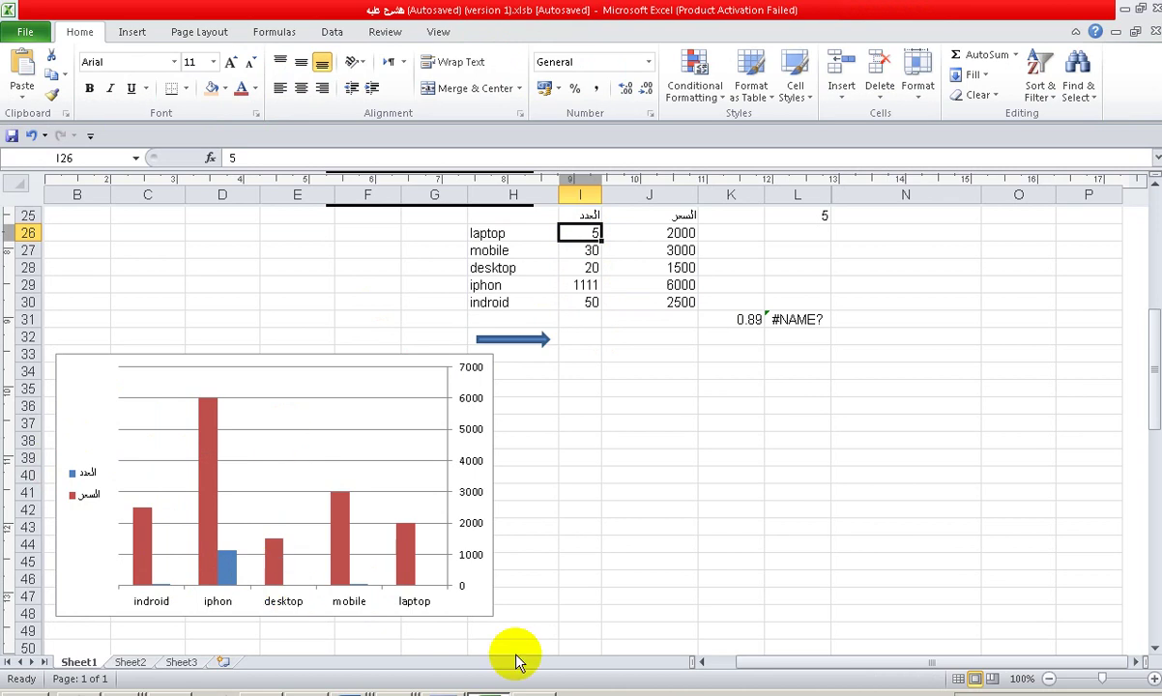
click(784, 583)
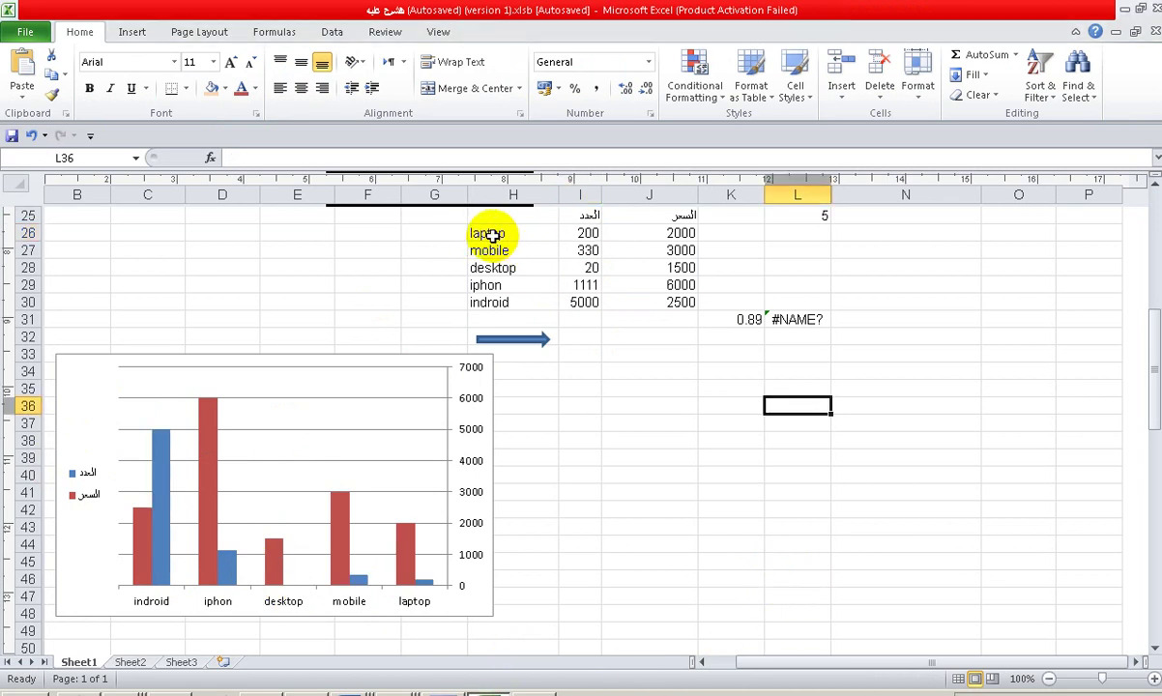
drag(484, 234, 684, 302)
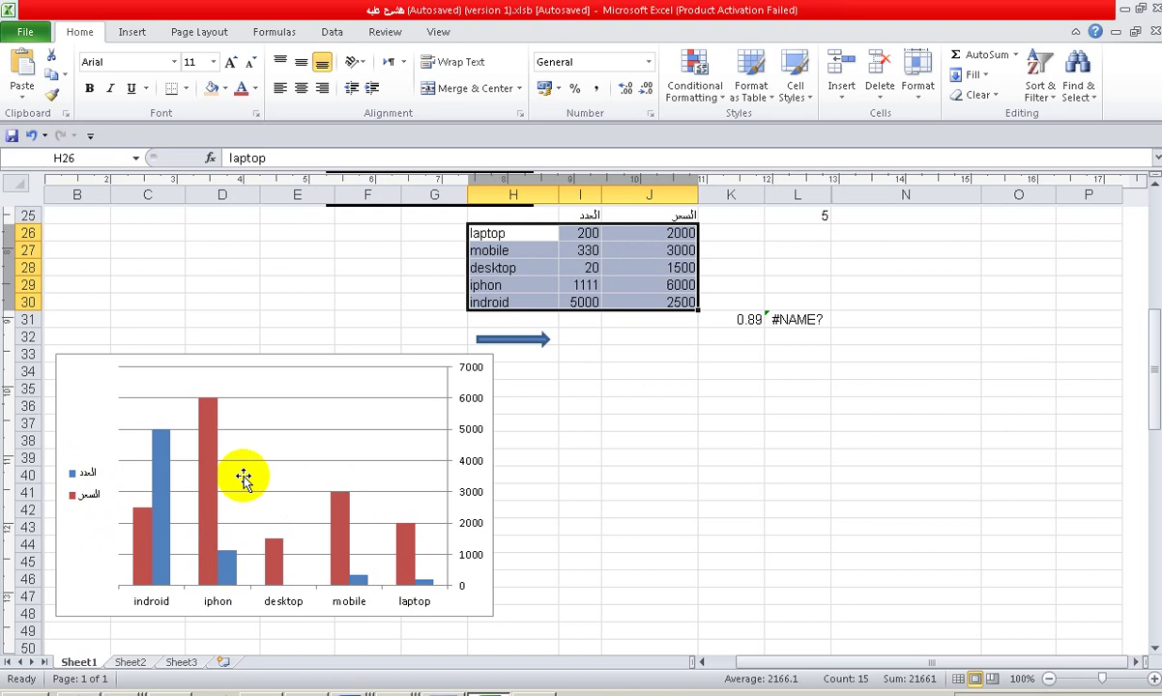
click(505, 238)
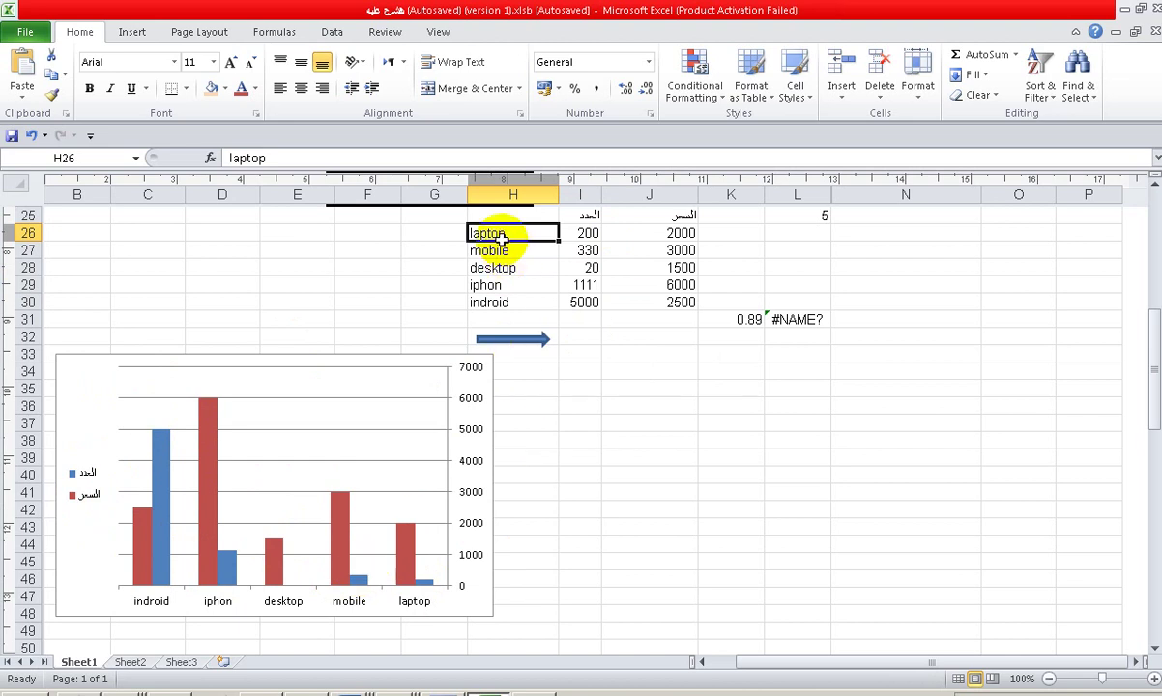
drag(498, 233, 663, 300)
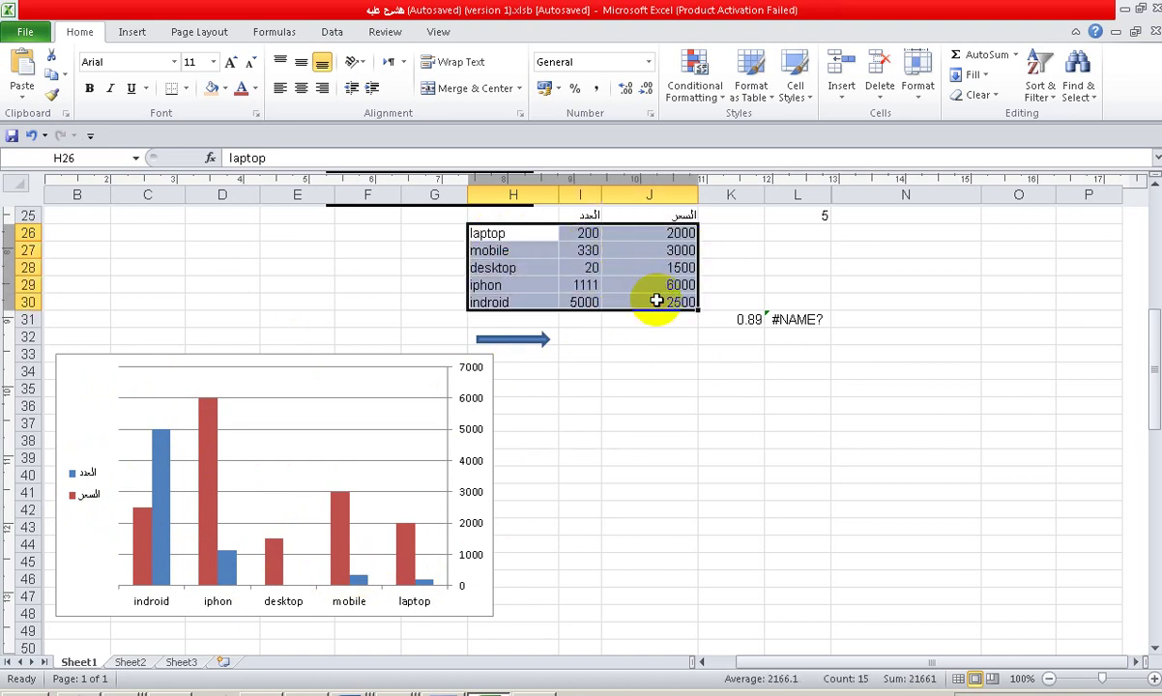
click(131, 32)
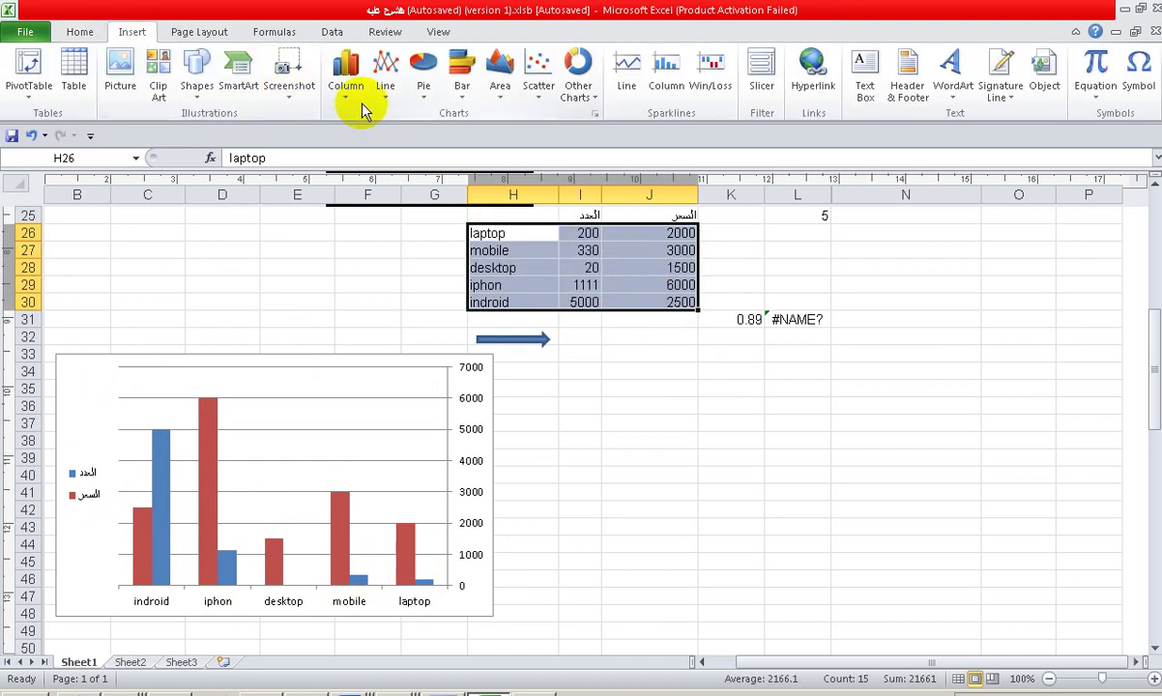
click(428, 104)
click(422, 148)
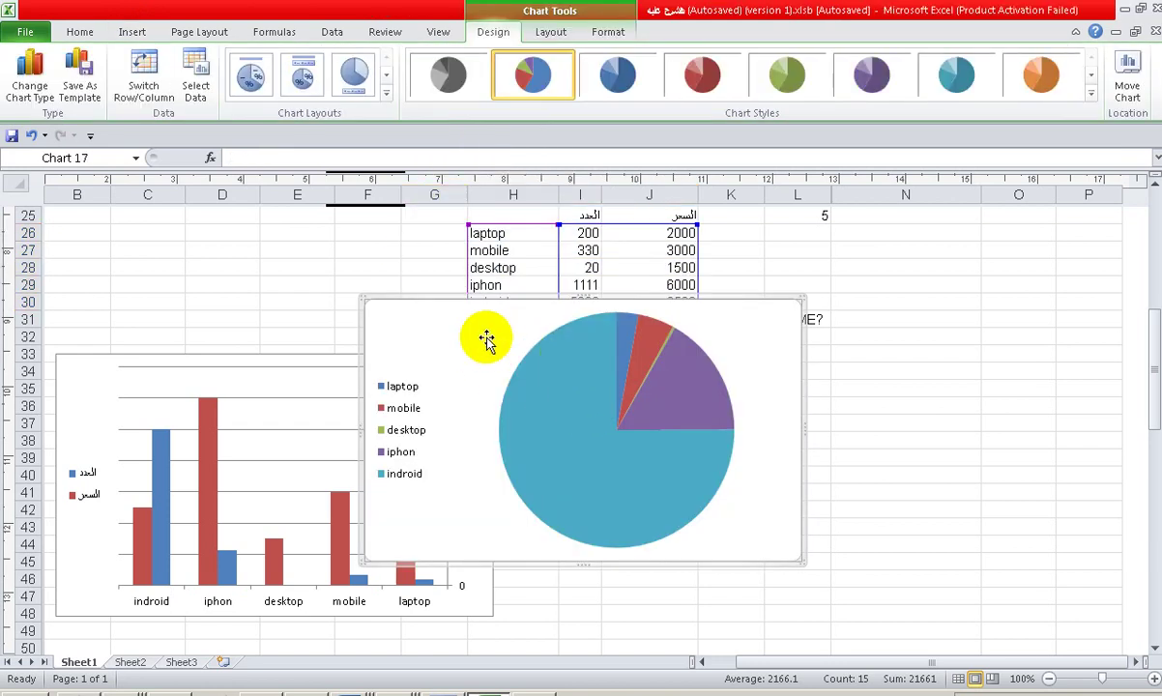
drag(410, 322, 698, 336)
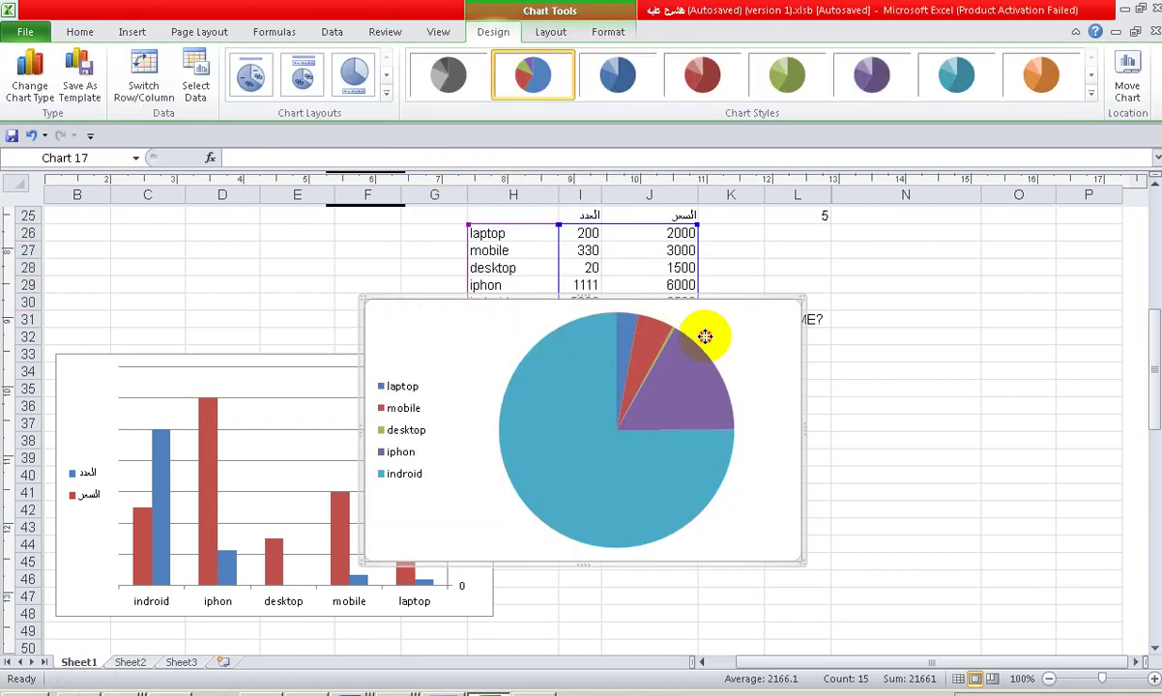
click(947, 375)
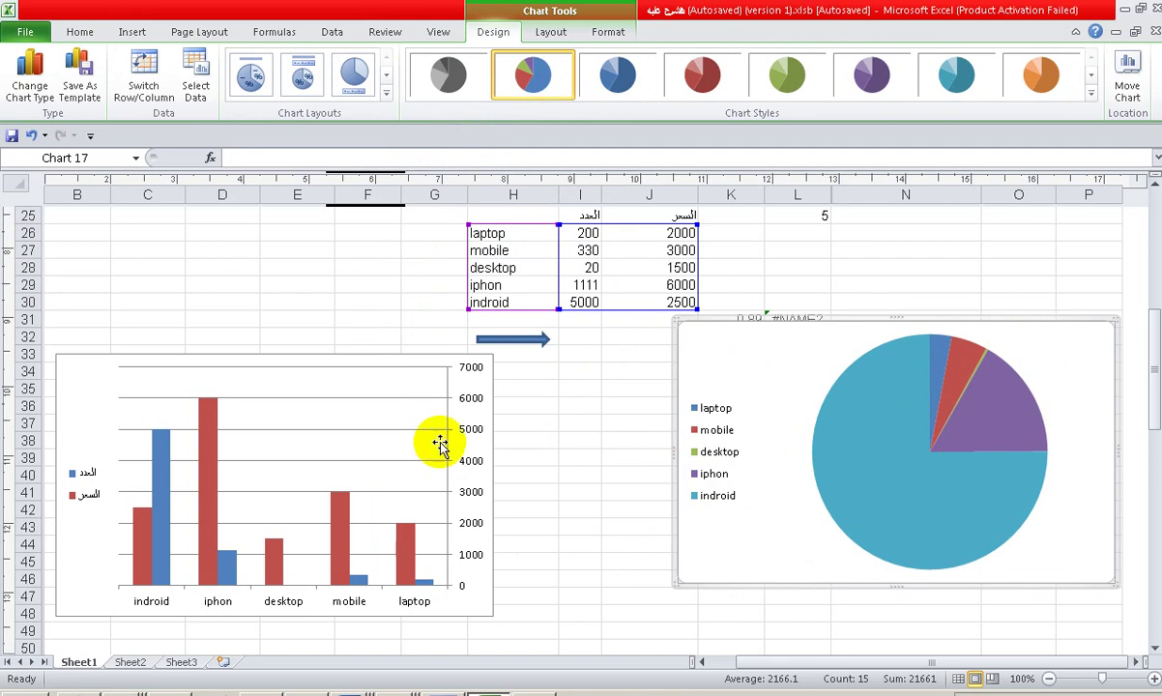
click(307, 425)
click(1100, 345)
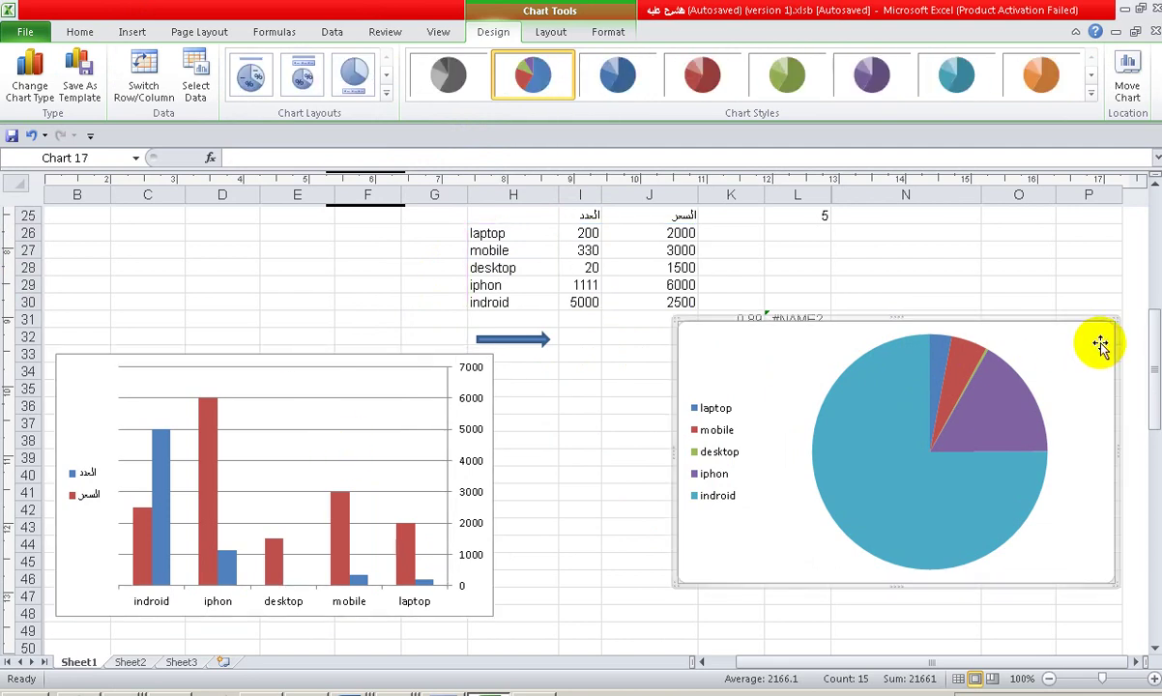
key(Delete)
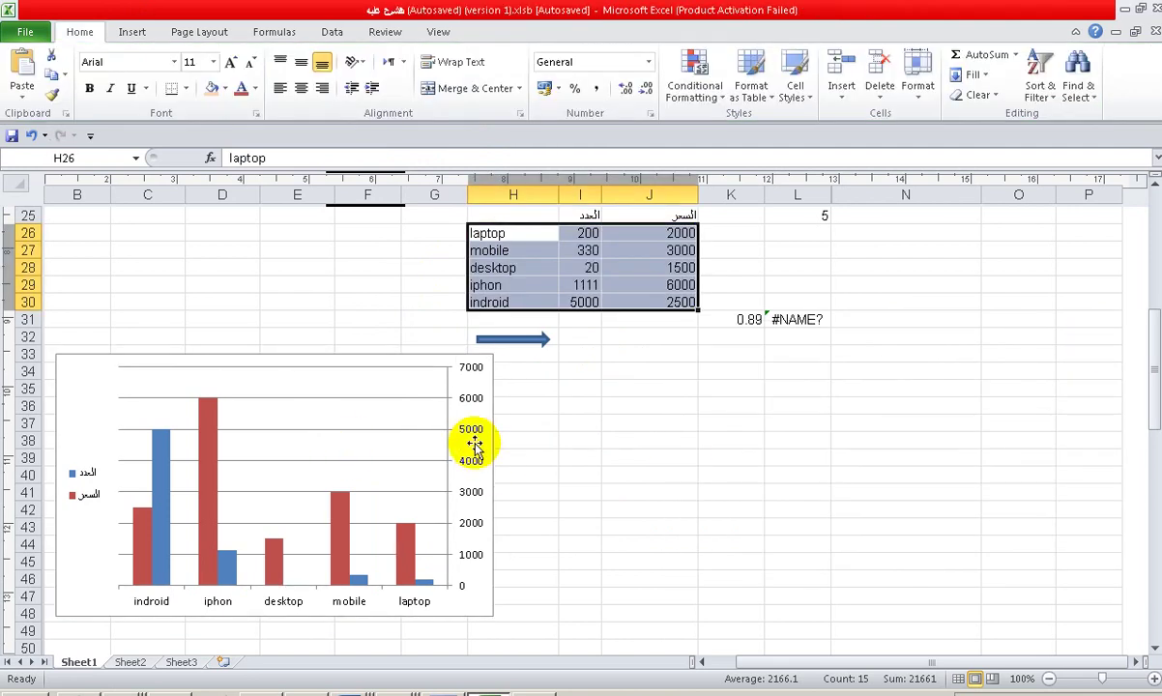
click(464, 430)
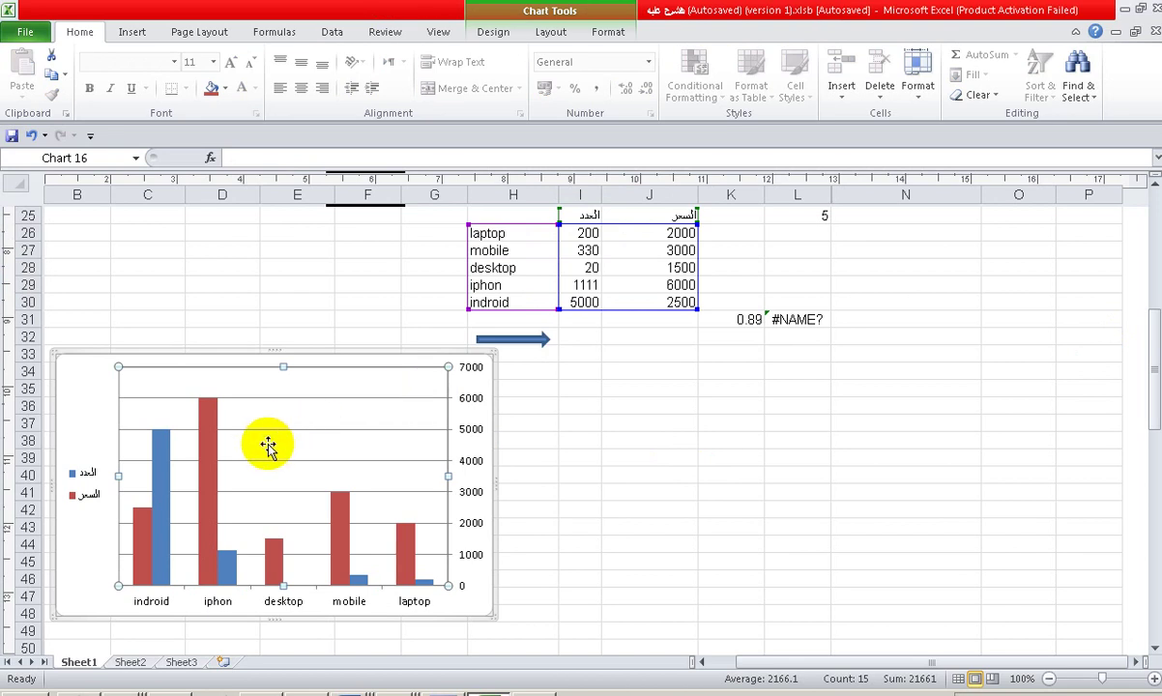
Step: Give the chart's plot area a solid tan fill
click(103, 395)
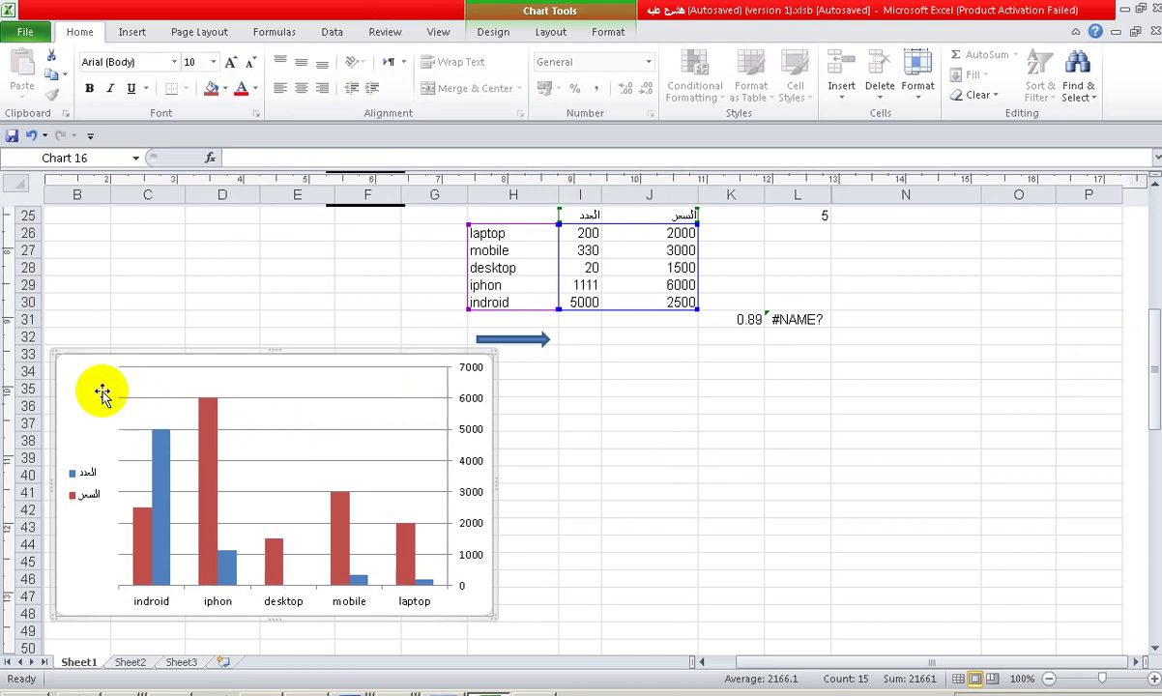
click(385, 394)
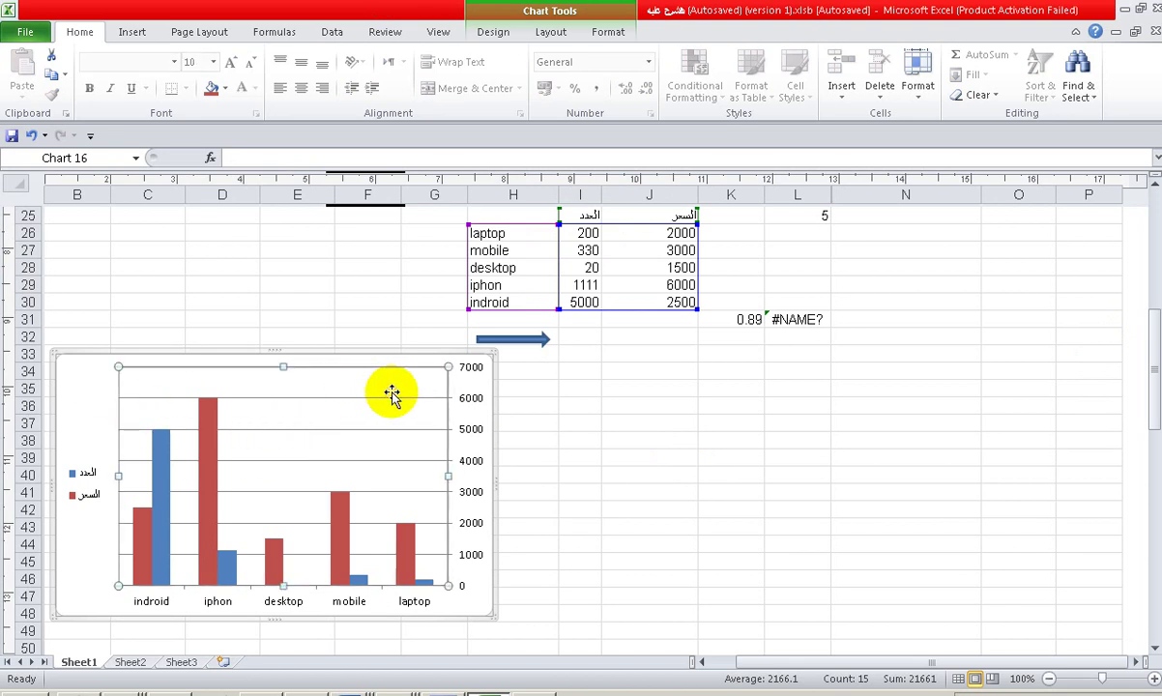
double_click(391, 394)
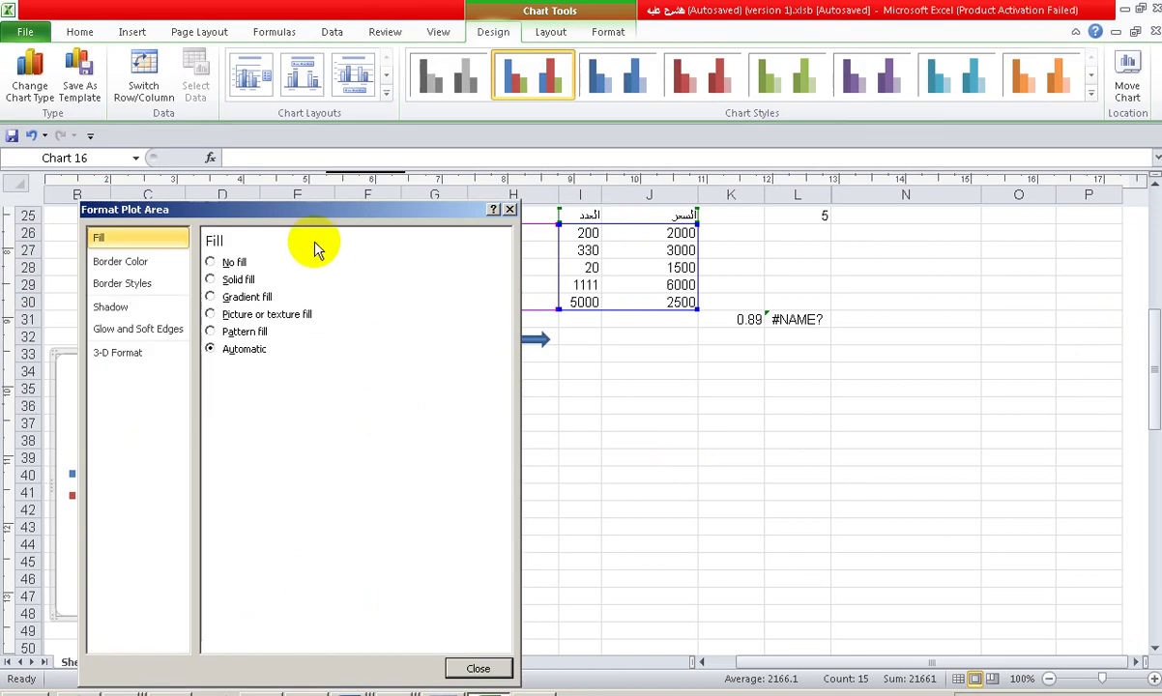
drag(464, 210, 959, 143)
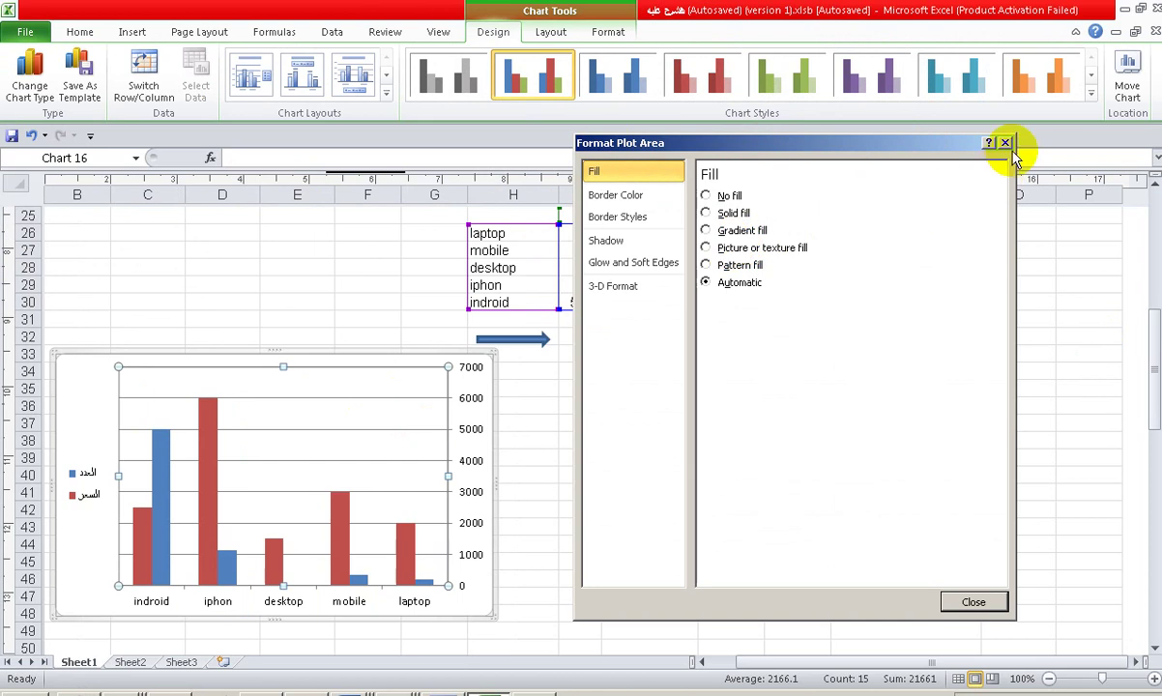
click(707, 213)
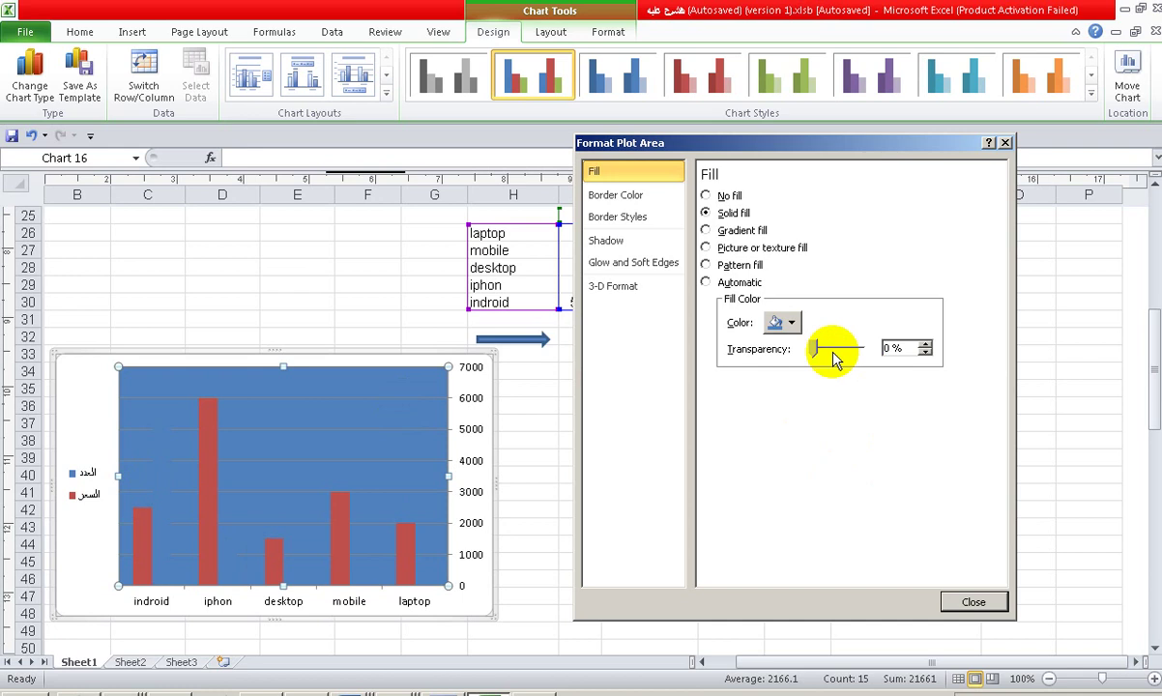
click(785, 322)
click(804, 394)
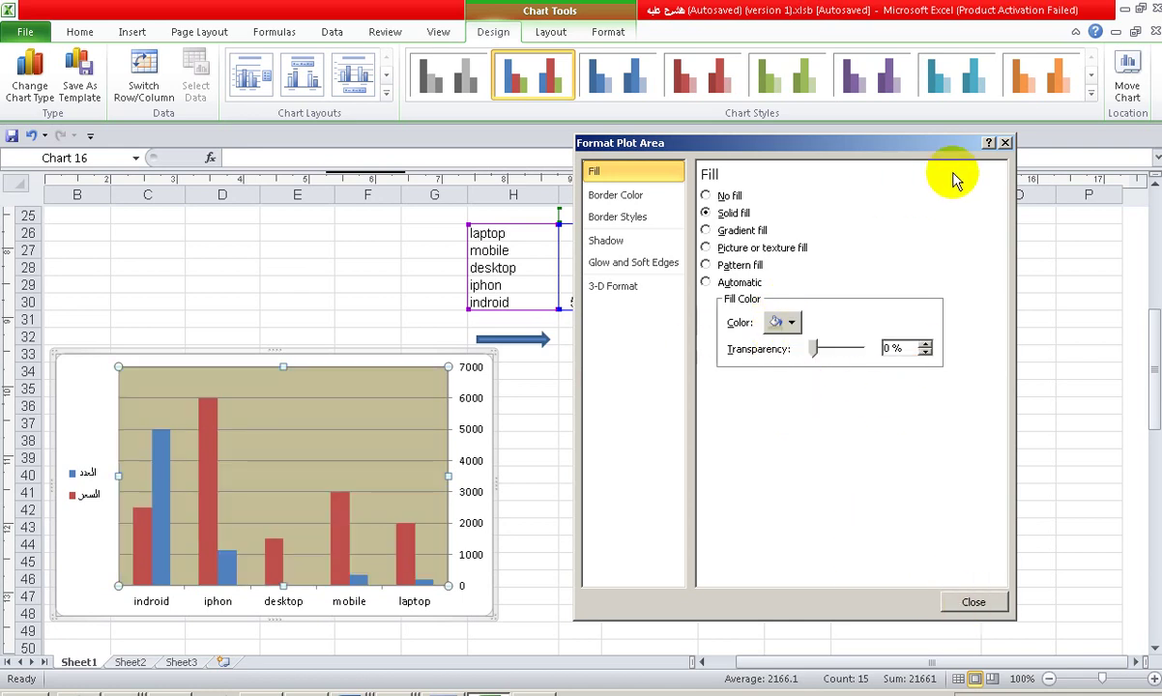
click(1005, 142)
Step: Open the Format Chart Area options for the whole chart
click(472, 436)
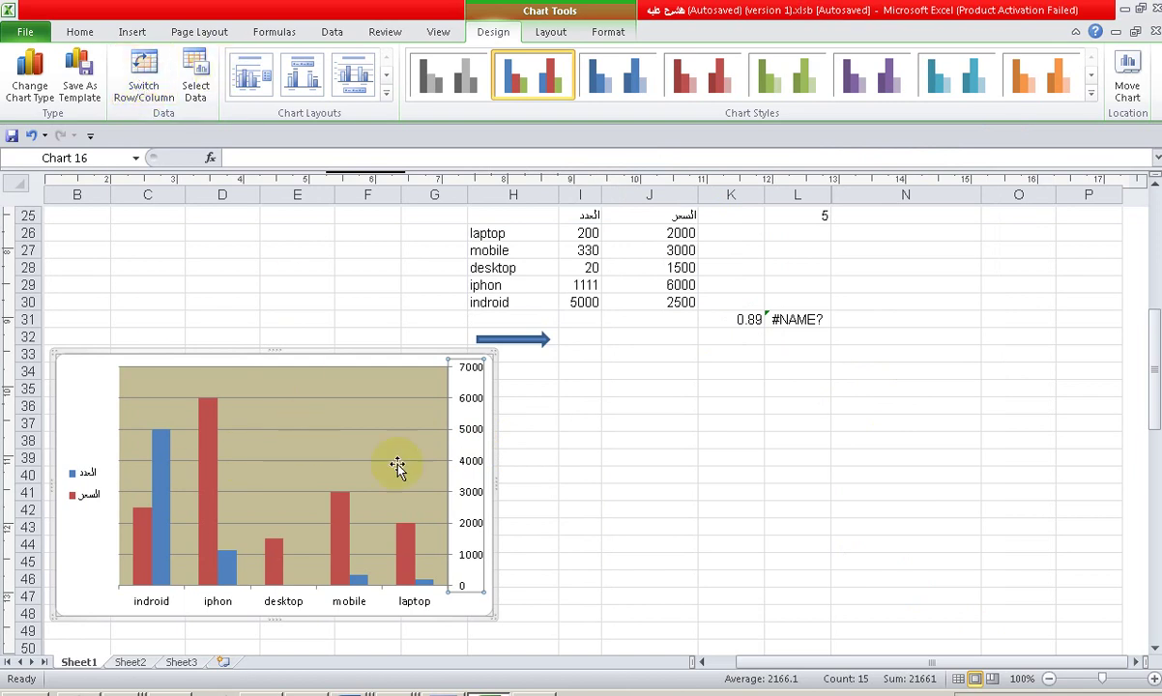
click(471, 411)
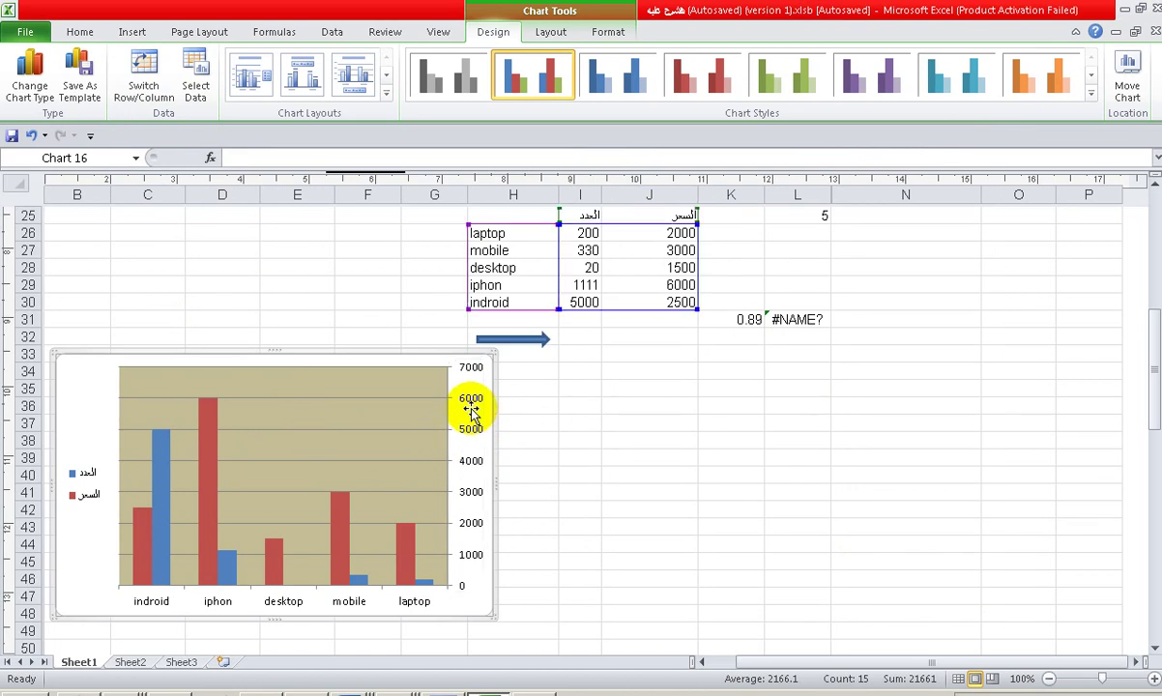
double_click(471, 411)
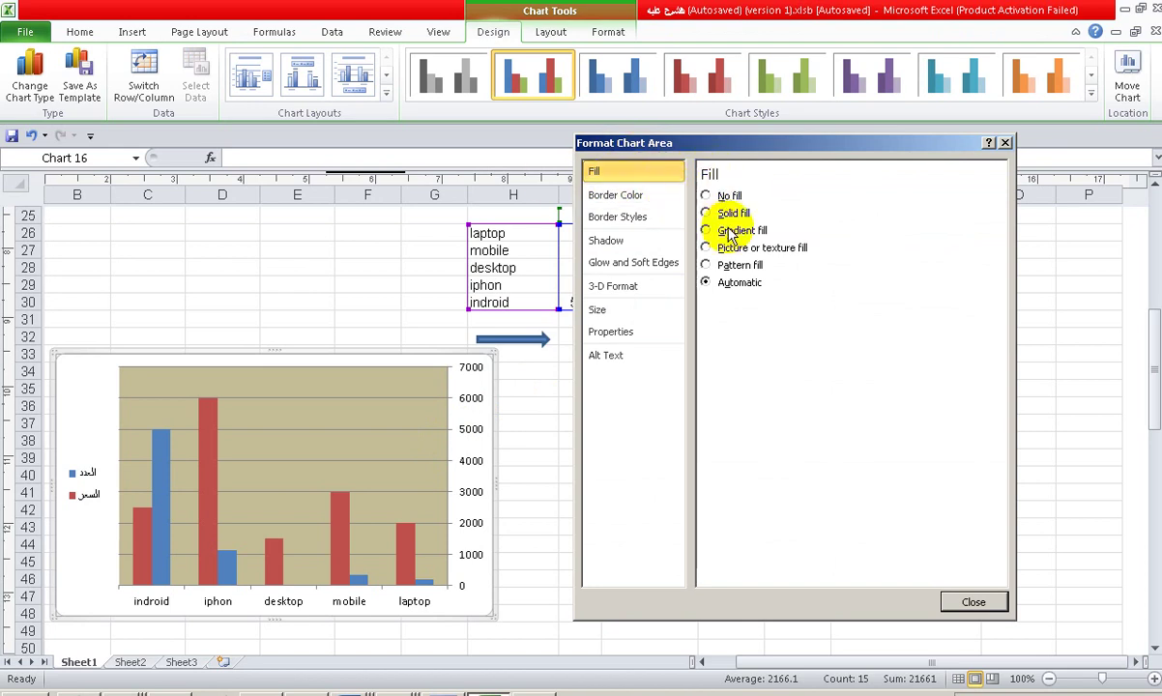
Step: Dismiss Format Chart Area, then view and close the legend's formatting options unchanged
click(973, 602)
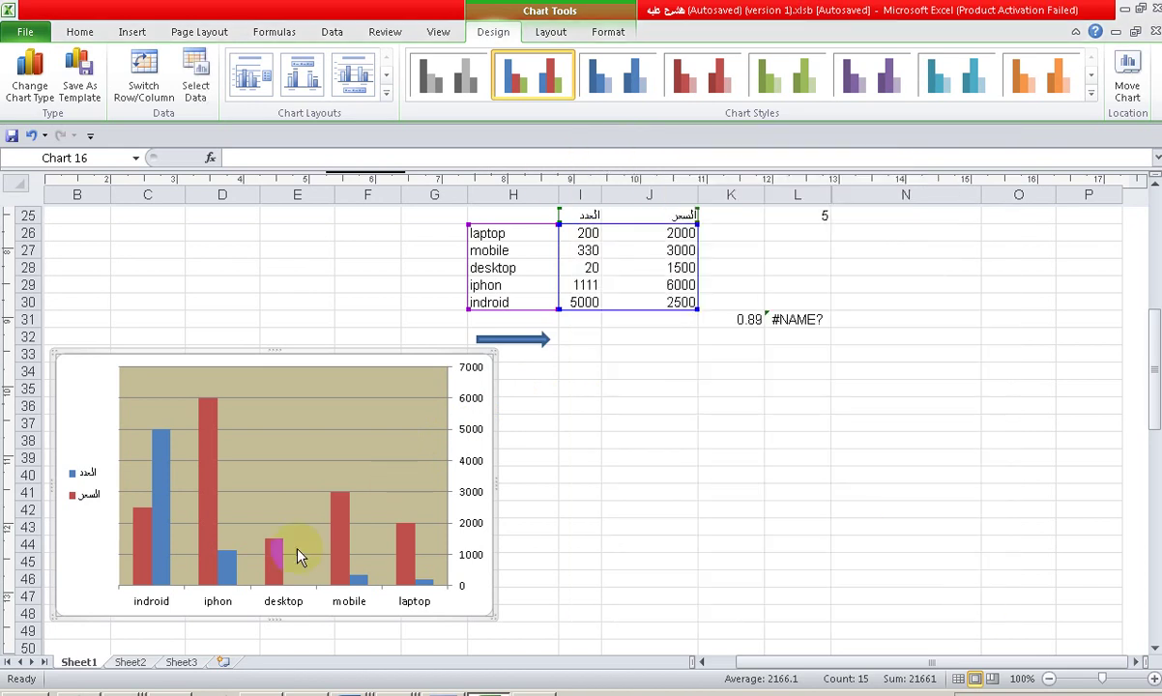
click(84, 484)
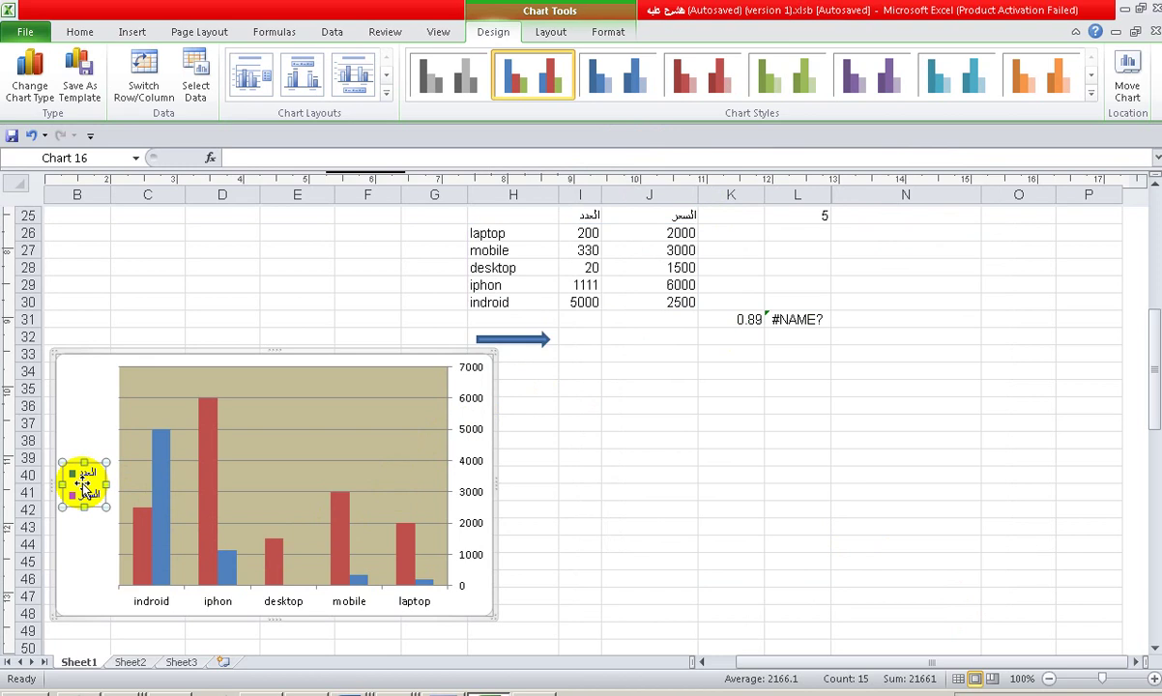
double_click(85, 488)
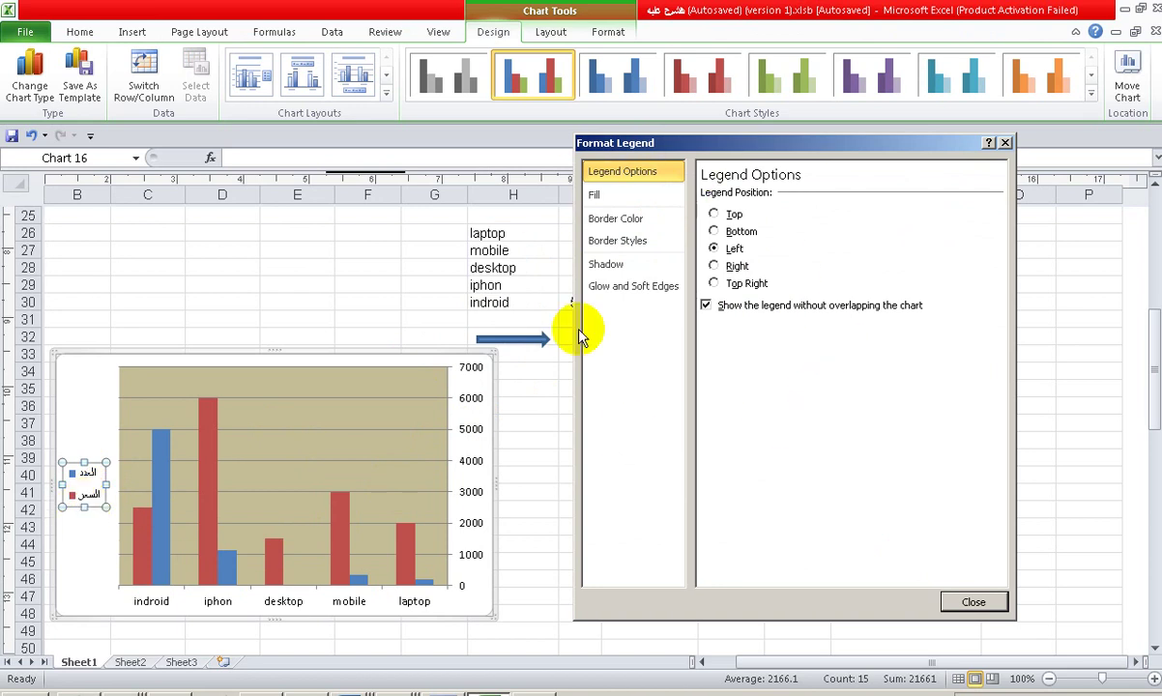
click(1004, 143)
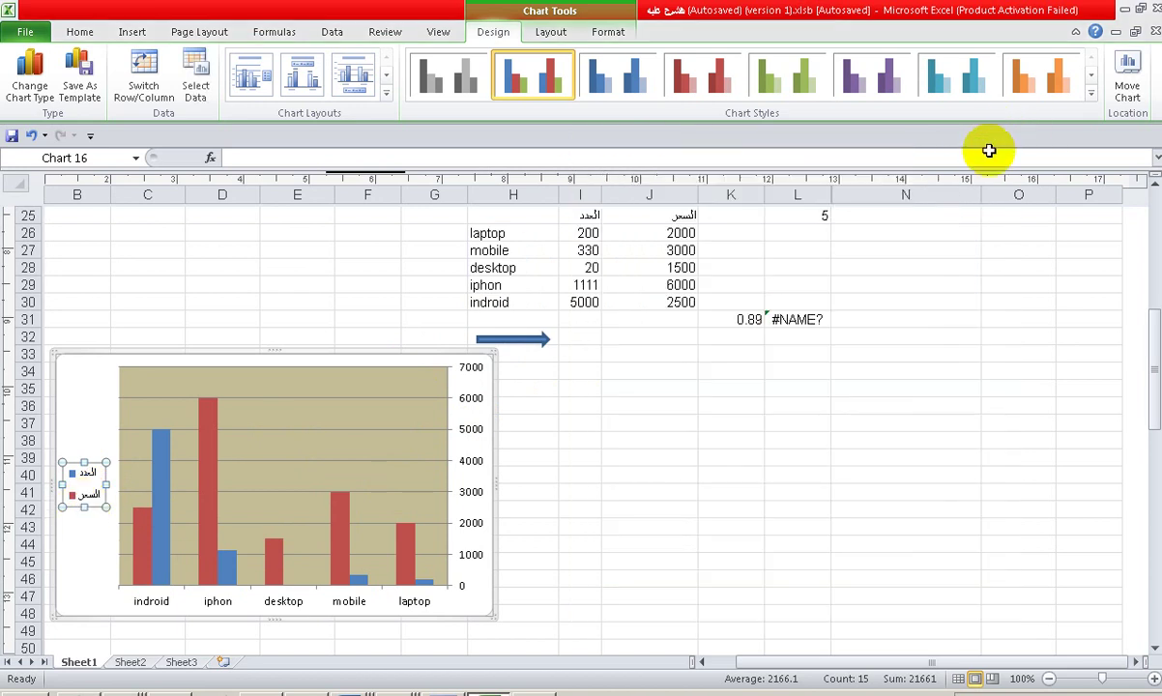